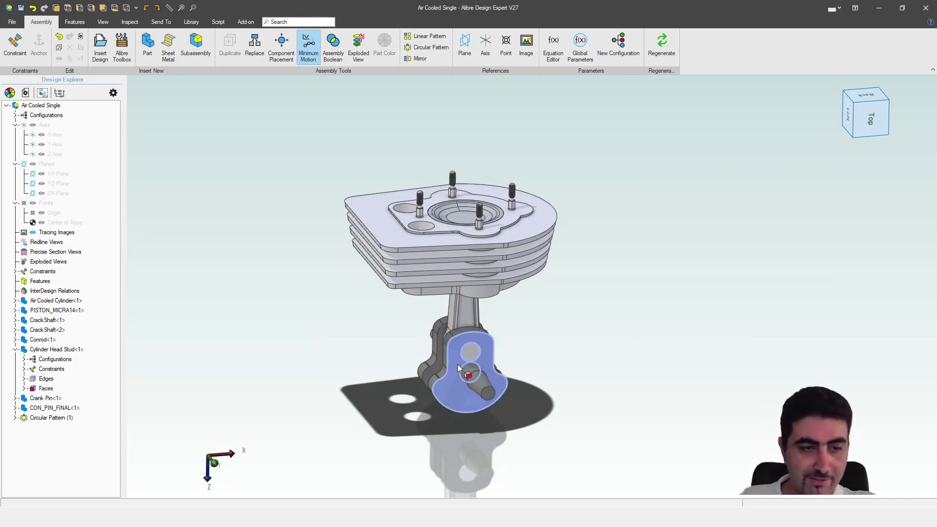
# Step: Turn the crankshaft and examine the complete single-cylinder engine assembly from above
pyautogui.moveTo(458, 364); pyautogui.dragTo(430, 372)
pyautogui.scroll(4, 424, 363)
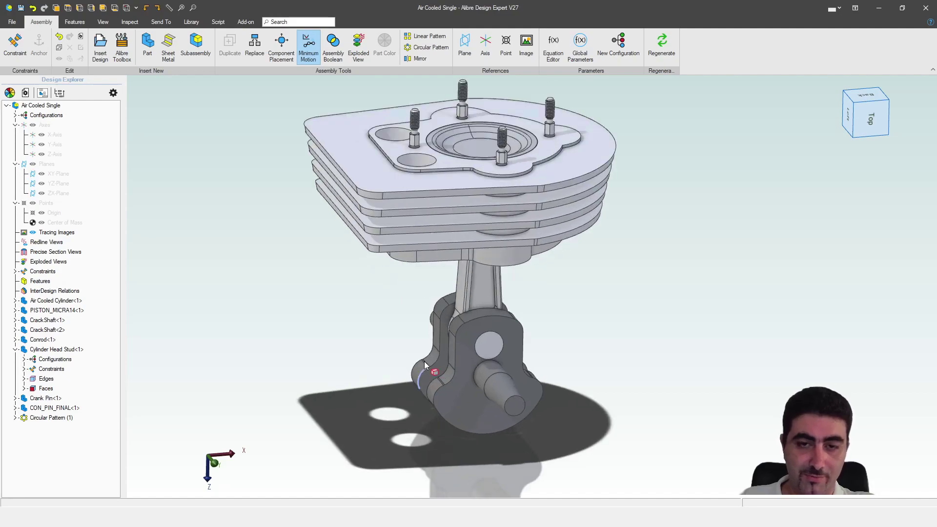
pyautogui.moveTo(424, 362)
pyautogui.mouseDown(button='middle')
pyautogui.moveTo(409, 340)
pyautogui.moveTo(422, 337)
pyautogui.moveTo(430, 349)
pyautogui.mouseUp(button='middle')
pyautogui.moveTo(435, 301); pyautogui.dragTo(463, 265, button='middle')
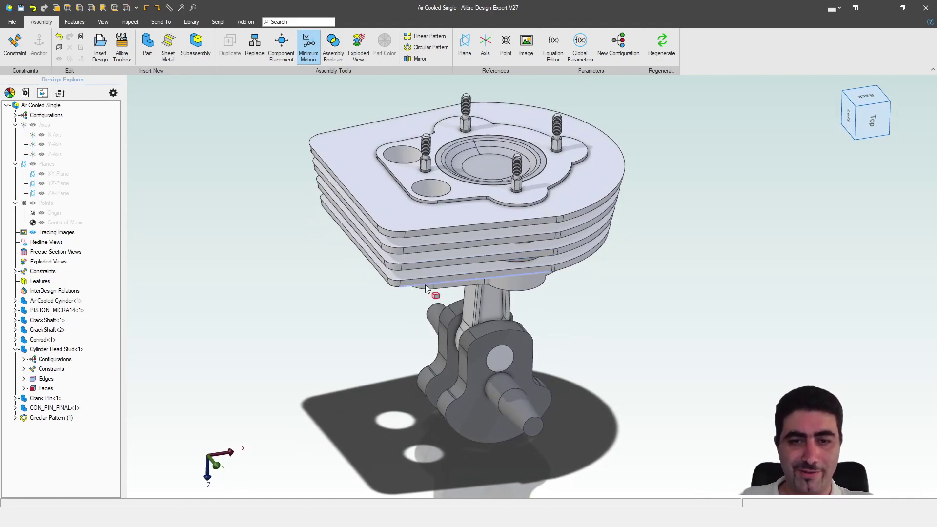
pyautogui.scroll(-1, 417, 301)
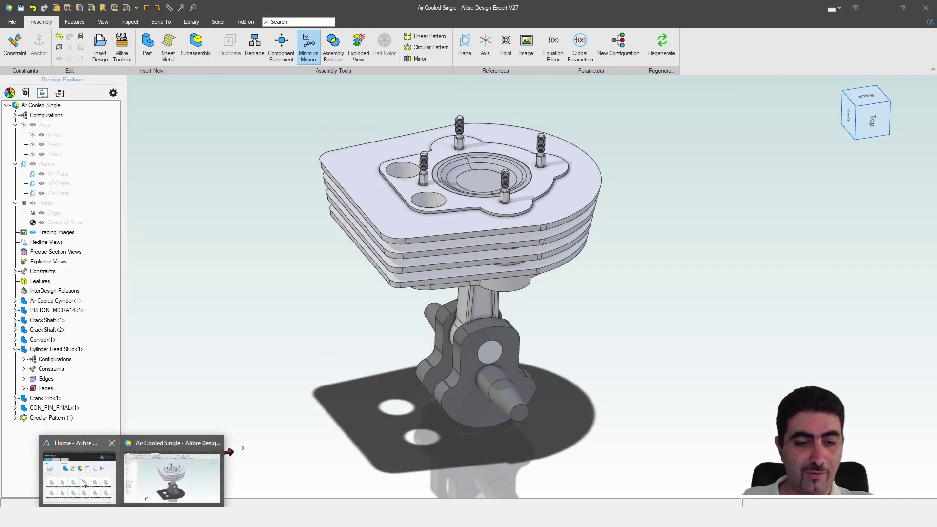
# Step: Bring up the Air Cooled Single Params global parameters and review the Stroke and StudCount equations and the Stroke comment
pyautogui.click(81, 481)
pyautogui.click(266, 290)
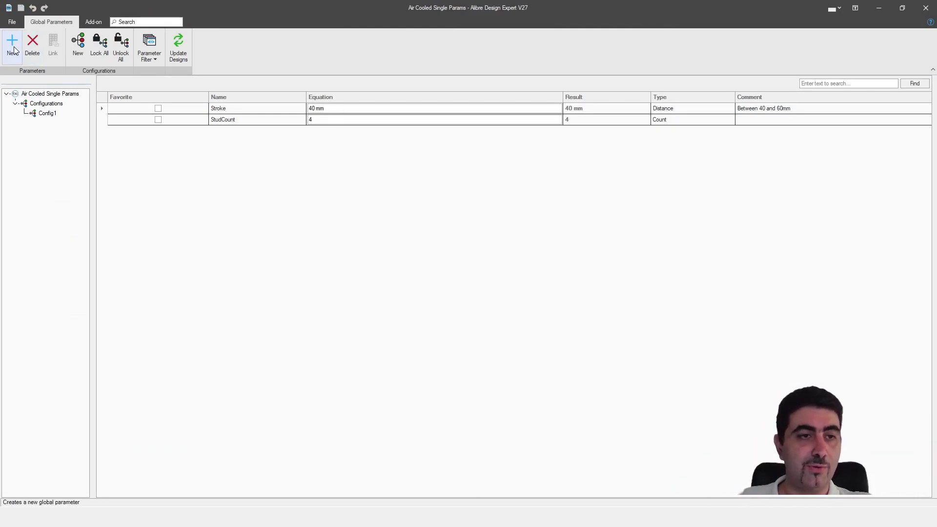
pyautogui.doubleClick(337, 108)
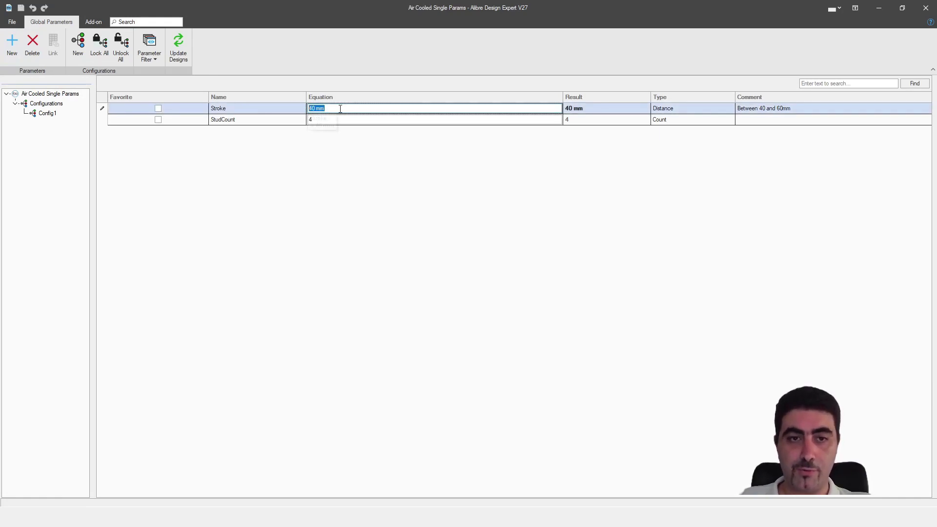
pyautogui.click(367, 120)
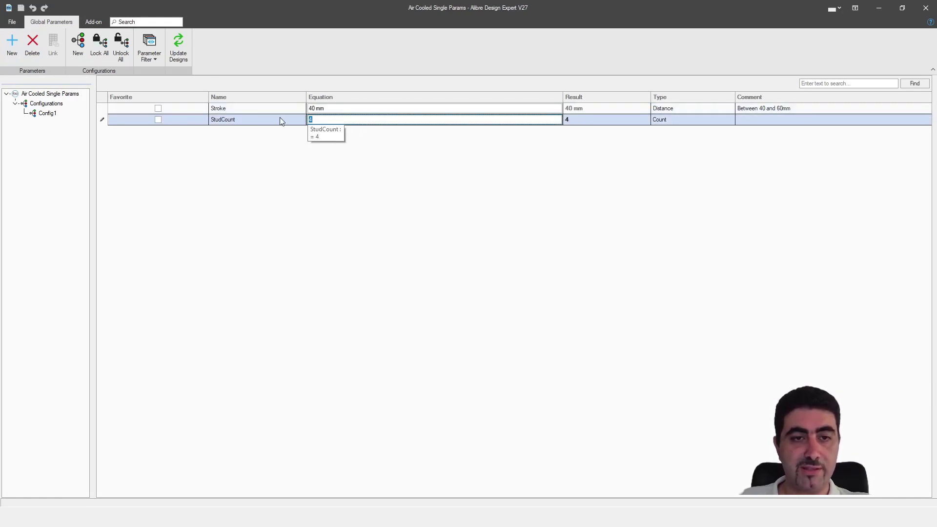
pyautogui.click(456, 170)
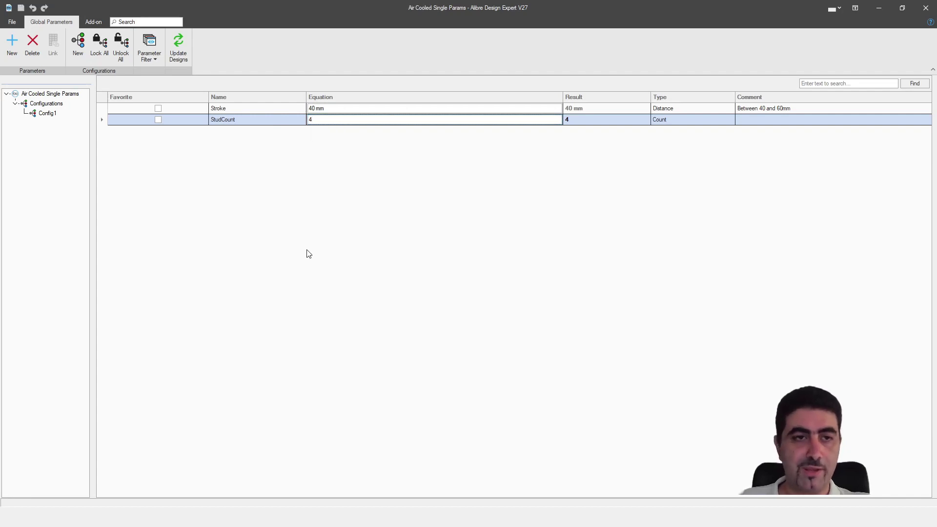
pyautogui.moveTo(802, 109); pyautogui.dragTo(645, 110)
pyautogui.click(614, 301)
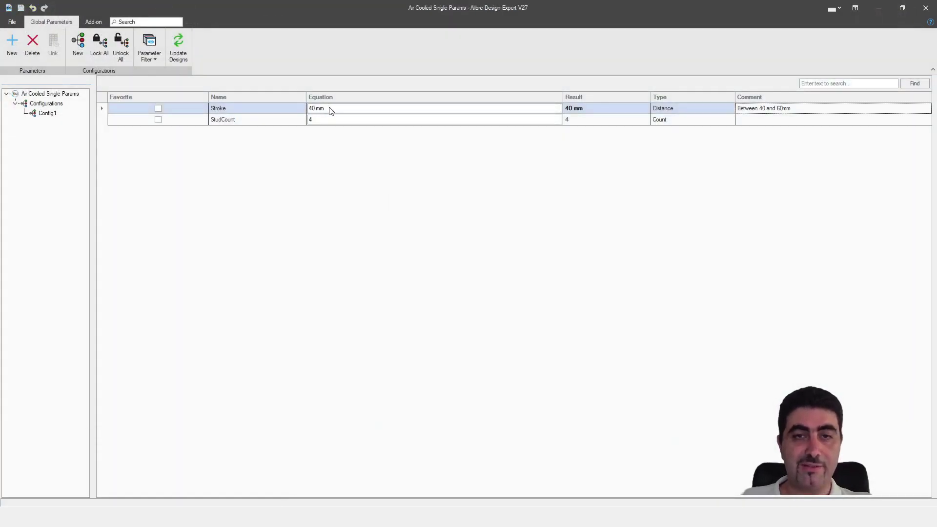
pyautogui.click(342, 114)
pyautogui.press('Escape')
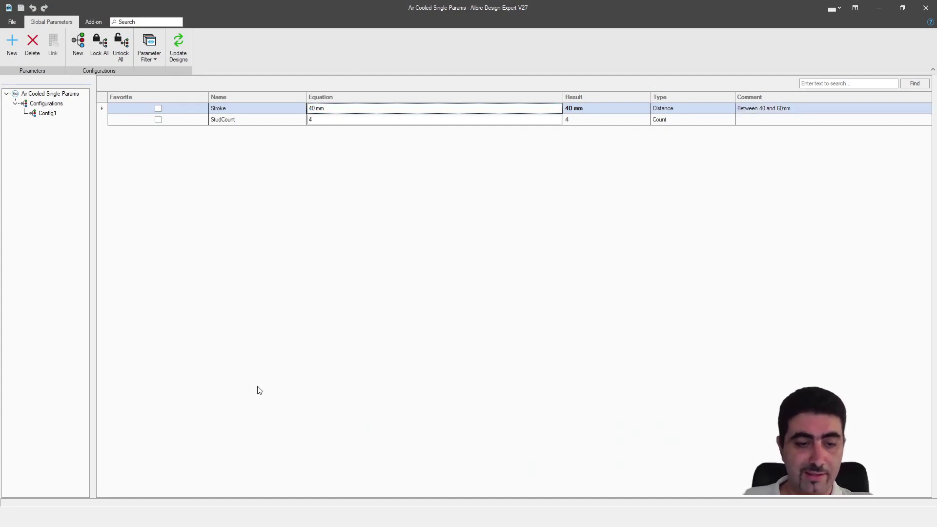
# Step: Return to the Air Cooled Single assembly and examine the cylinder's cooling fins, highlighting the rounded corner face of each fin
pyautogui.click(134, 476)
pyautogui.scroll(4, 403, 222)
pyautogui.moveTo(408, 281); pyautogui.dragTo(423, 244, button='middle')
pyautogui.scroll(2, 381, 257)
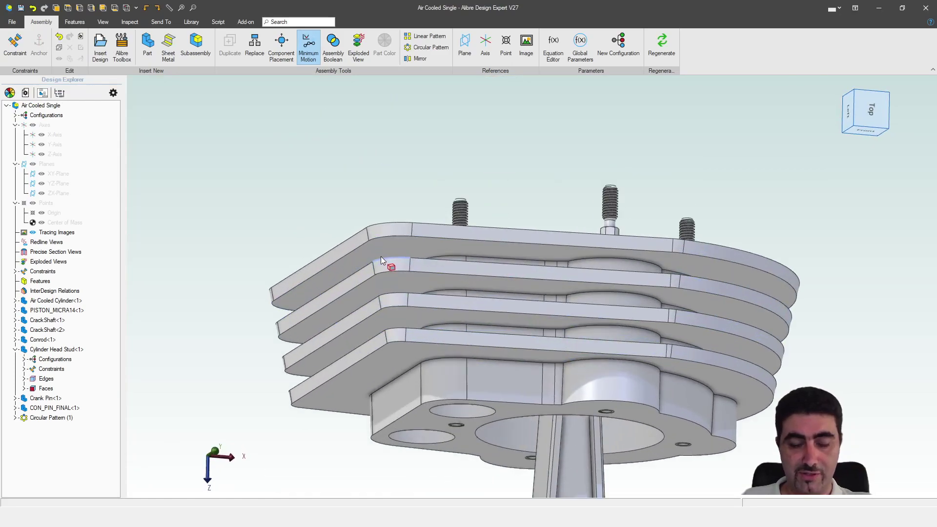
pyautogui.click(397, 232)
pyautogui.keyDown('ctrl'); pyautogui.click(394, 266); pyautogui.keyUp('ctrl')
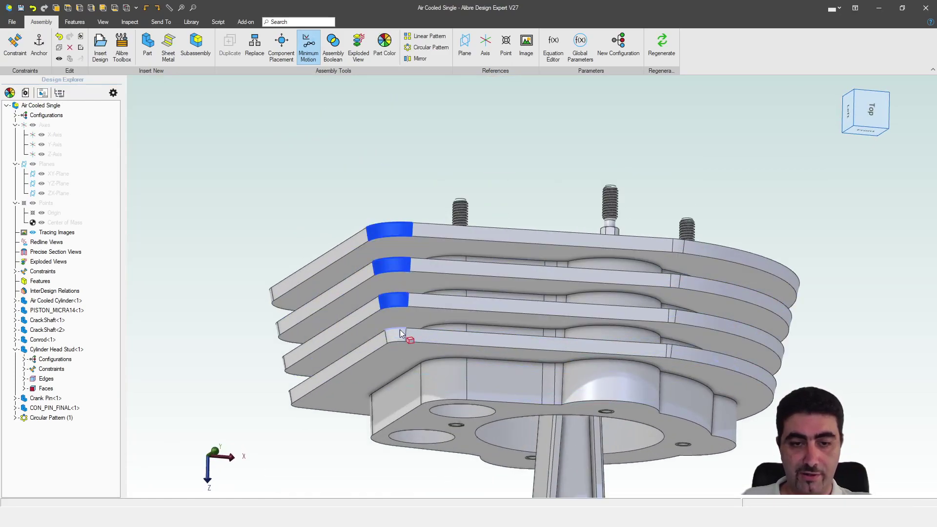
pyautogui.scroll(-4, 324, 160)
pyautogui.moveTo(218, 331); pyautogui.dragTo(223, 318, button='middle')
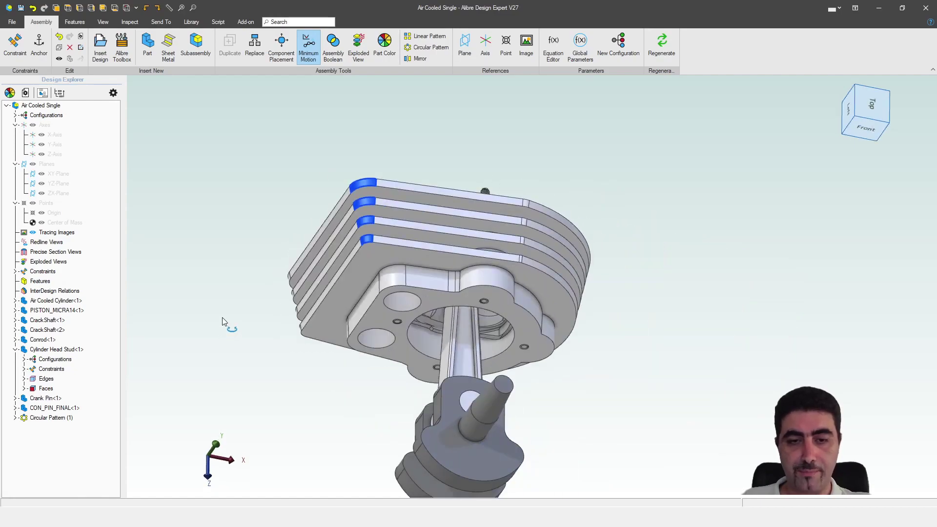
pyautogui.moveTo(367, 324); pyautogui.dragTo(345, 336, button='middle')
pyautogui.click(329, 337)
pyautogui.moveTo(402, 429); pyautogui.dragTo(420, 327, button='middle')
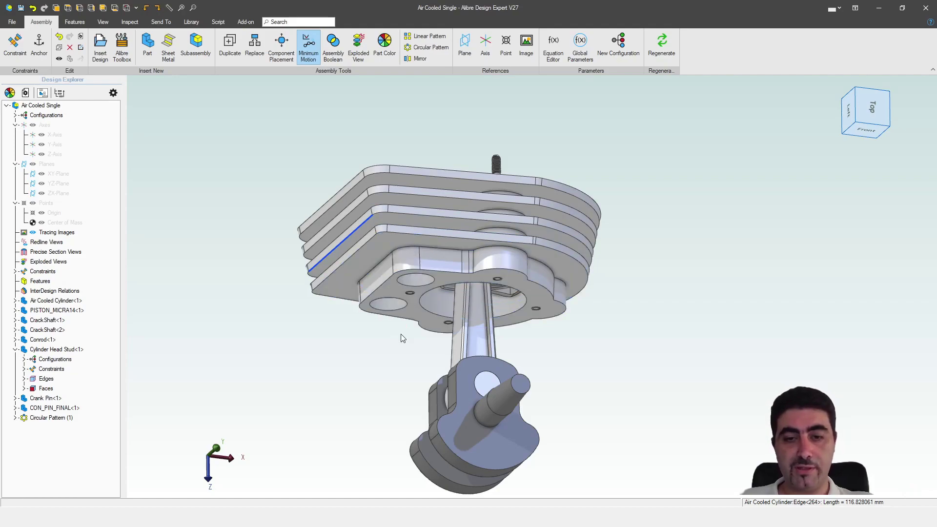
# Step: Hide the cylinder head stud between the two large bores, inspect its threaded hole, and undo the hiding
pyautogui.scroll(4, 439, 291)
pyautogui.moveTo(390, 320)
pyautogui.mouseDown(button='middle')
pyautogui.moveTo(381, 265)
pyautogui.moveTo(380, 307)
pyautogui.mouseUp(button='middle')
pyautogui.scroll(4, 379, 316)
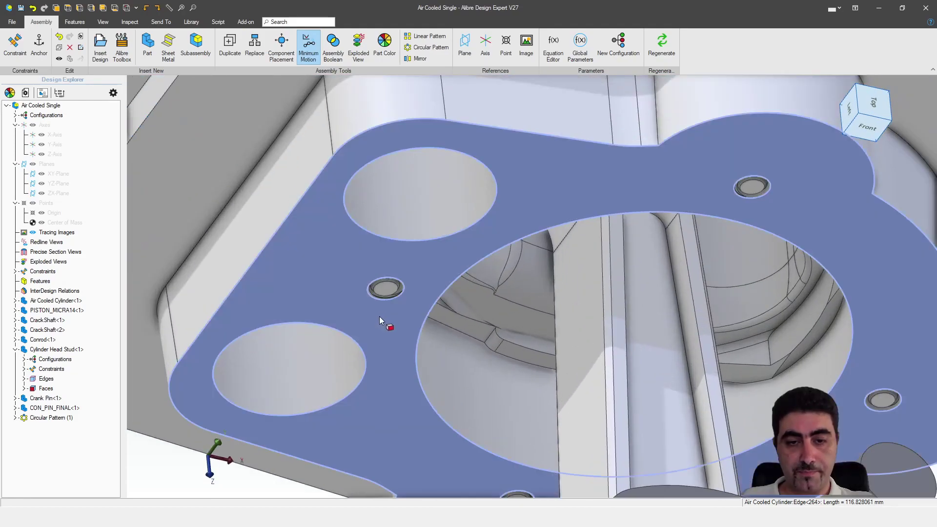
pyautogui.click(386, 289)
pyautogui.hotkey('ctrl', 'h')
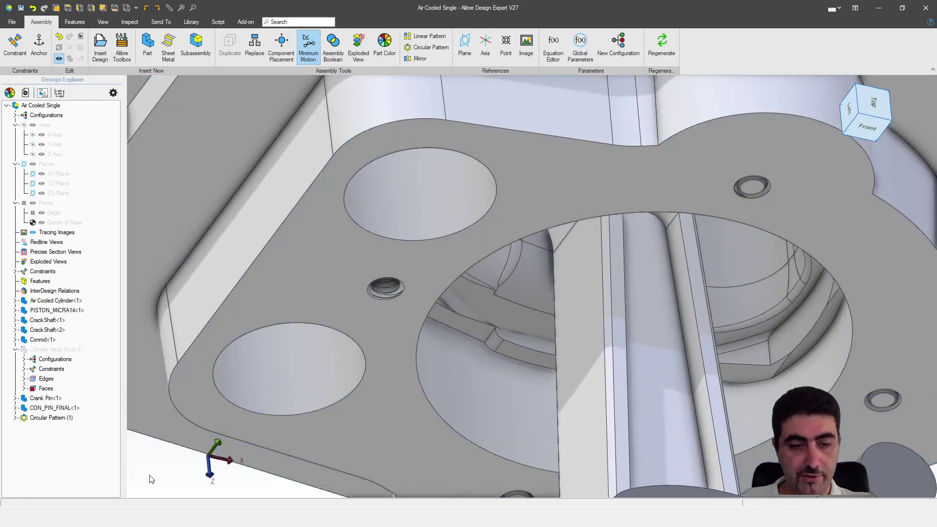
pyautogui.scroll(5, 388, 292)
pyautogui.moveTo(381, 285); pyautogui.dragTo(382, 306, button='middle')
pyautogui.scroll(-4, 409, 271)
pyautogui.scroll(-6, 409, 270)
pyautogui.scroll(-4, 441, 333)
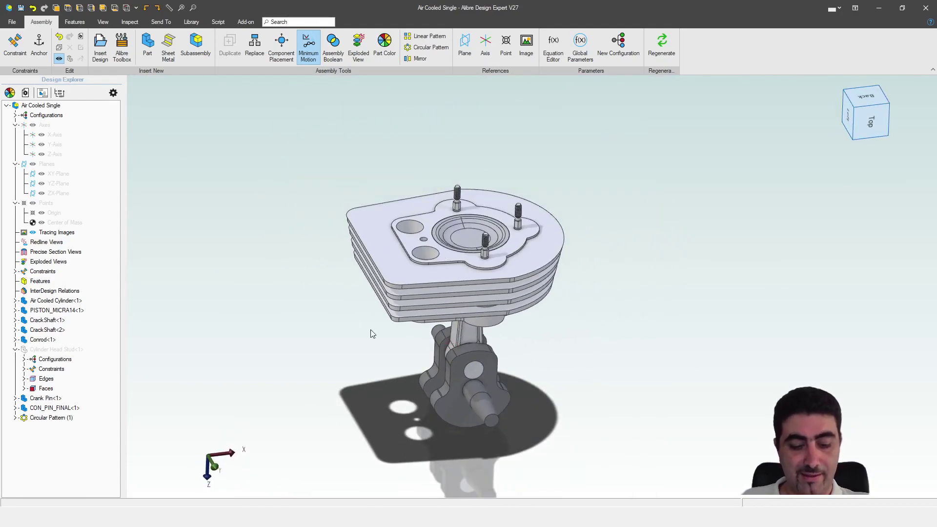
pyautogui.hotkey('ctrl', 'z')
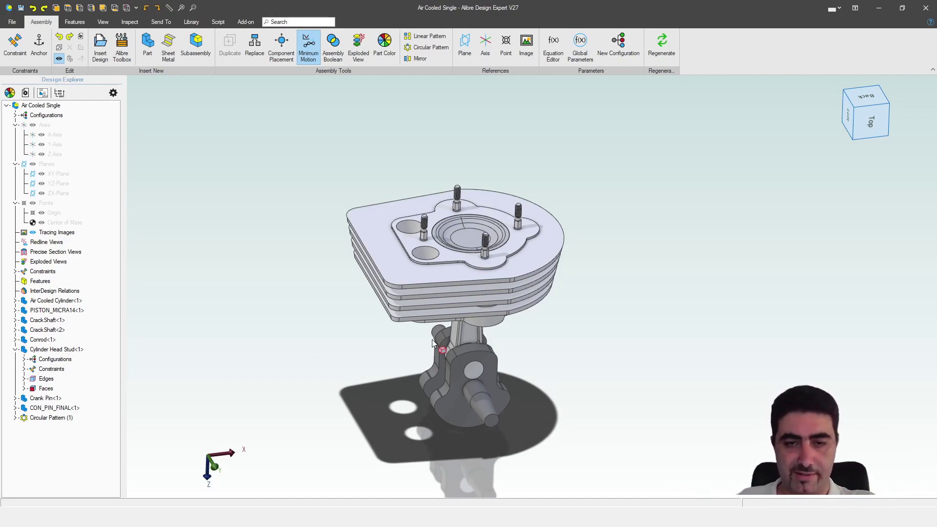
# Step: Inspect the stud holes on the cylinder's underside and collapse the Cylinder Head Stud entry in the design tree
pyautogui.moveTo(464, 287); pyautogui.dragTo(466, 265, button='middle')
pyautogui.scroll(3, 461, 413)
pyautogui.scroll(2, 462, 413)
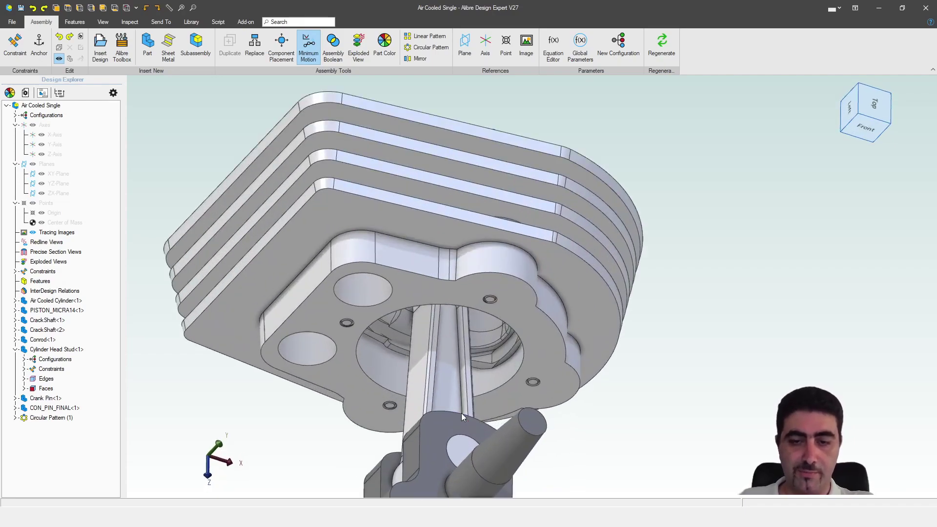
pyautogui.moveTo(461, 413); pyautogui.dragTo(522, 332, button='middle')
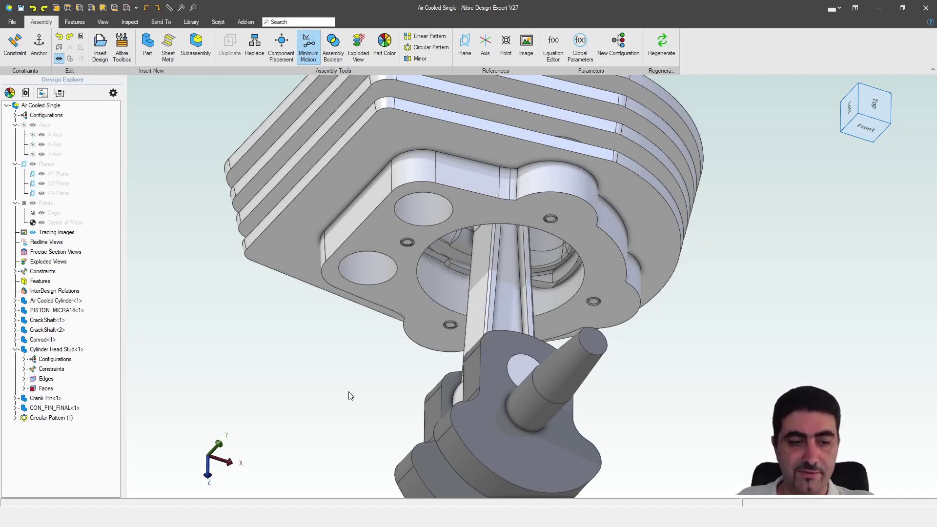
pyautogui.click(15, 350)
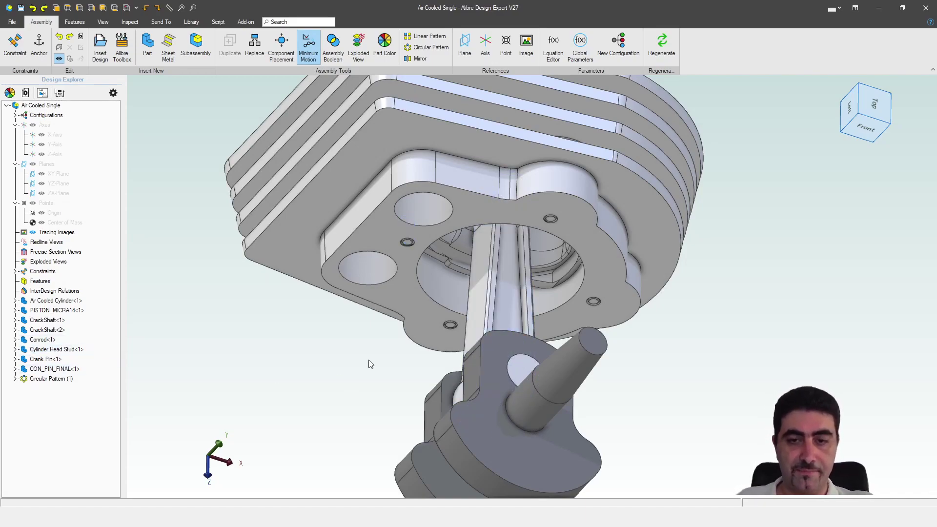
# Step: Examine the crankshaft, crank pin and connecting rod below the cylinder, and how they link to the piston
pyautogui.scroll(-4, 369, 361)
pyautogui.moveTo(396, 340); pyautogui.dragTo(406, 343, button='middle')
pyautogui.moveTo(506, 211); pyautogui.dragTo(509, 153, button='middle')
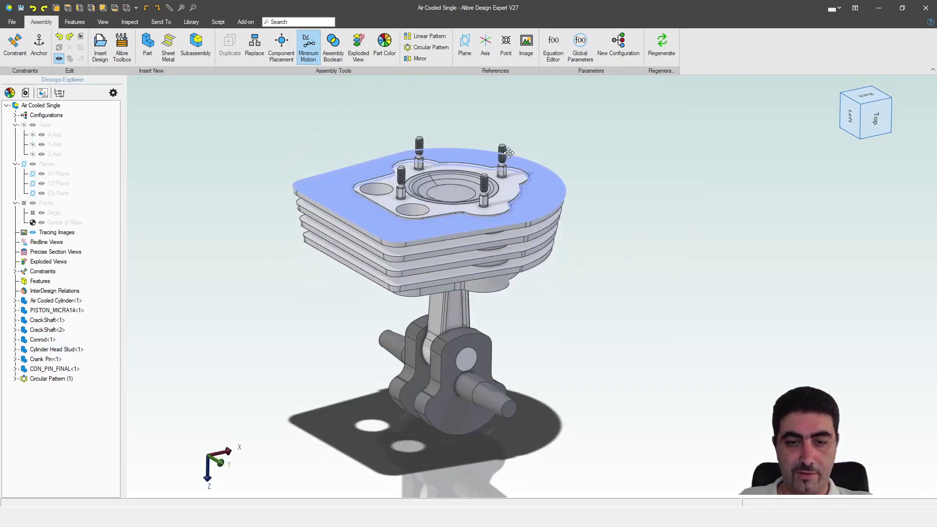
pyautogui.scroll(3, 455, 305)
pyautogui.scroll(4, 482, 351)
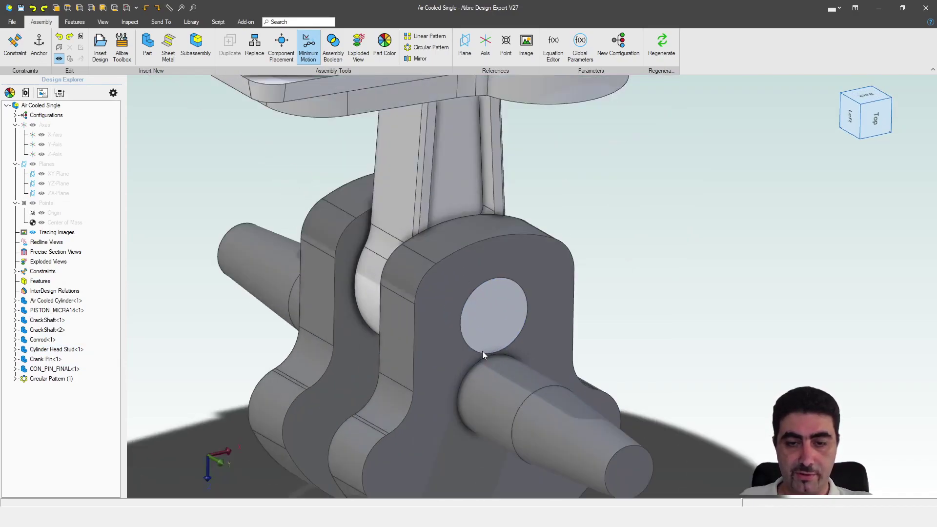
pyautogui.scroll(-3, 499, 376)
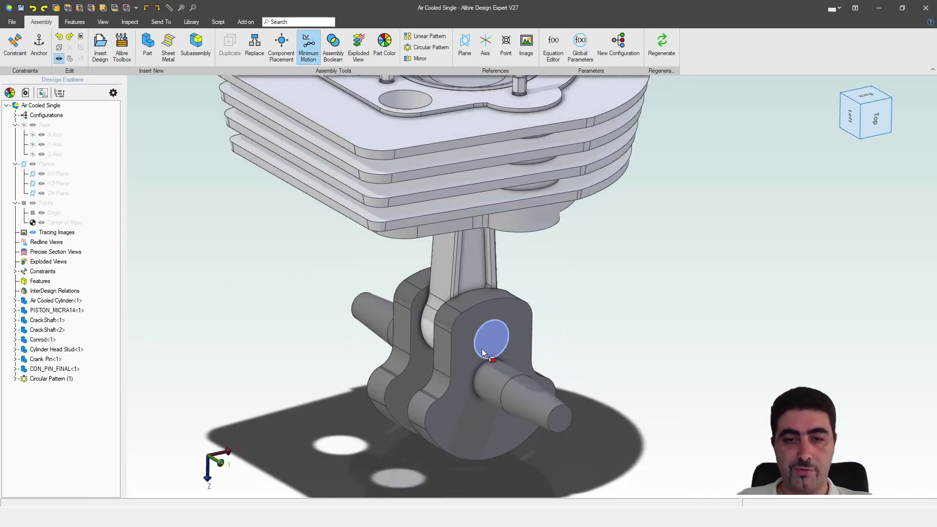
pyautogui.scroll(-3, 483, 353)
pyautogui.moveTo(488, 342)
pyautogui.mouseDown()
pyautogui.moveTo(512, 323)
pyautogui.moveTo(495, 338)
pyautogui.moveTo(483, 327)
pyautogui.mouseUp()
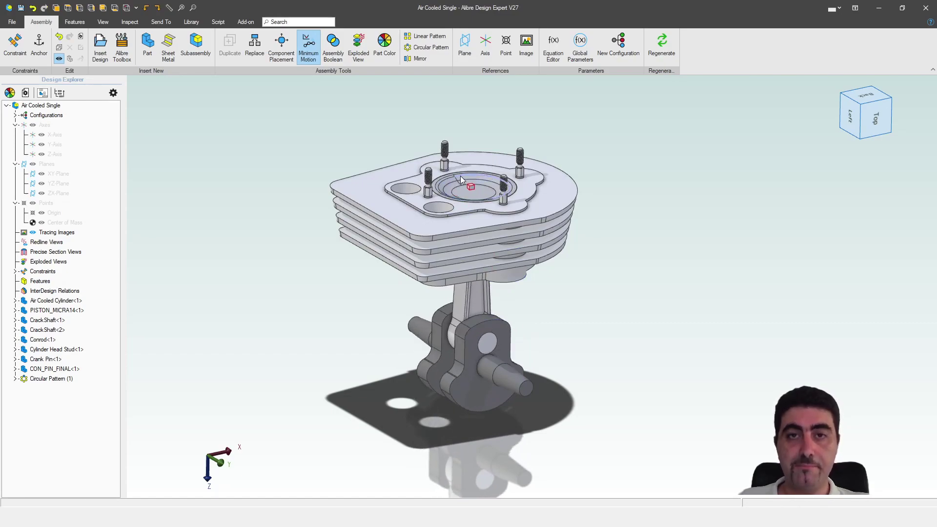
pyautogui.click(476, 302)
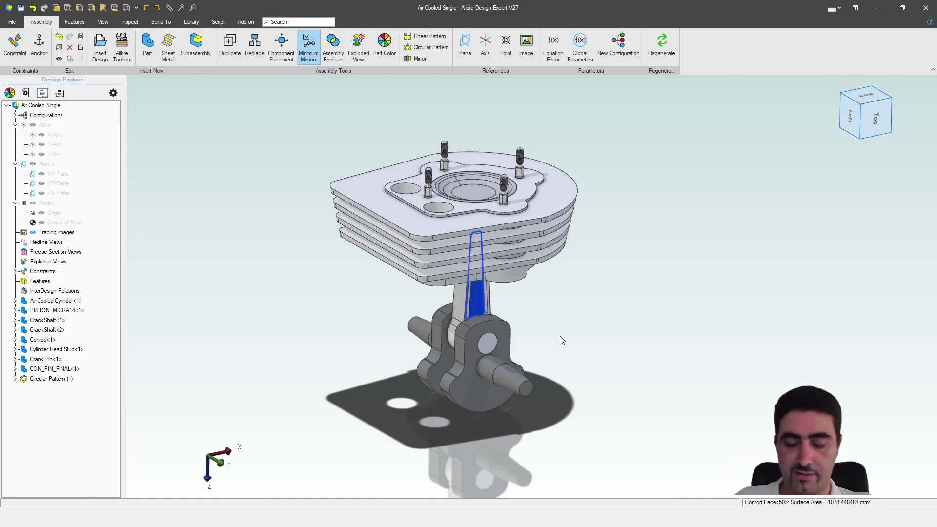
pyautogui.click(303, 344)
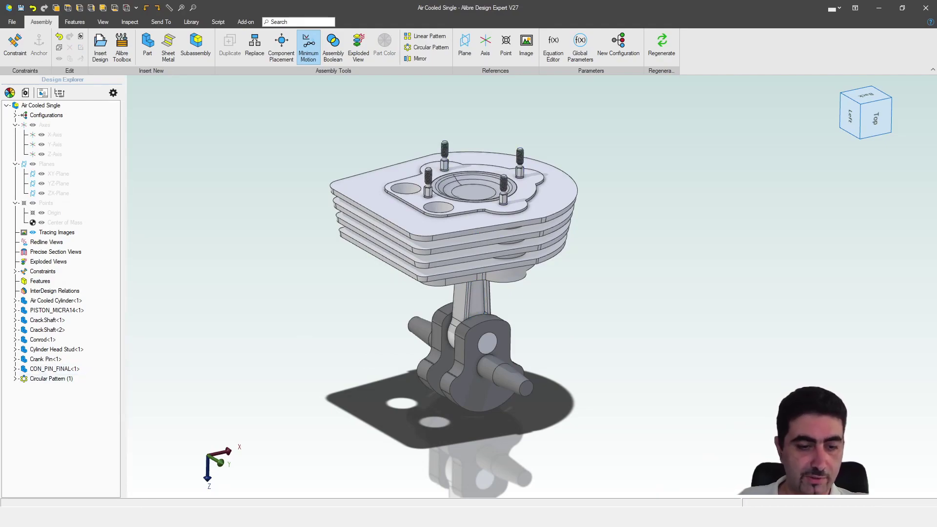
# Step: In the Air Cooled Single Params global parameters, set Stroke to 52.7 mm and StudCount to 5
pyautogui.click(236, 471)
pyautogui.click(346, 108)
pyautogui.write('5')
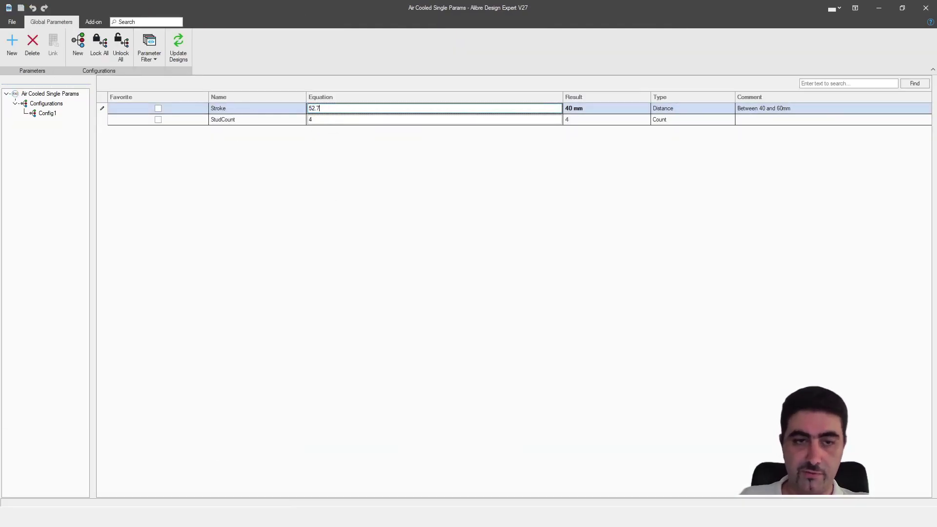
pyautogui.write('2.7')
pyautogui.click(325, 120)
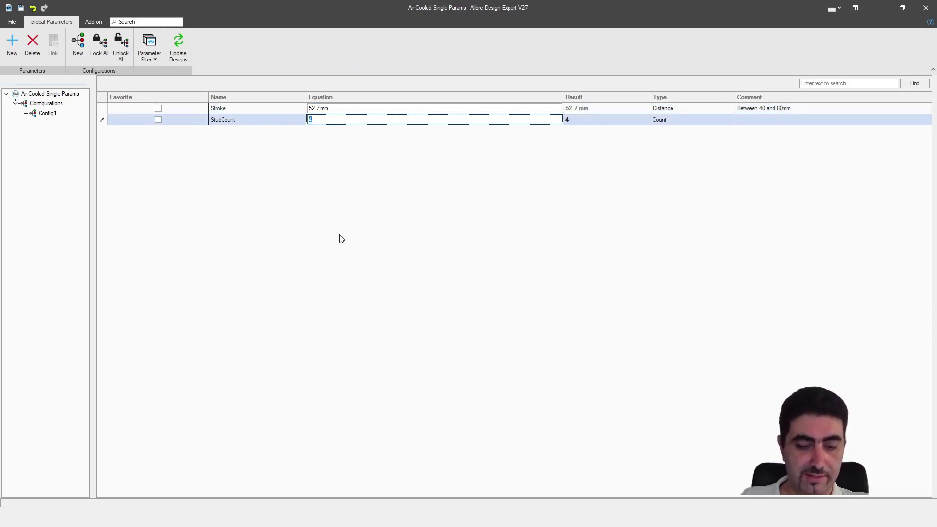
pyautogui.press('Return')
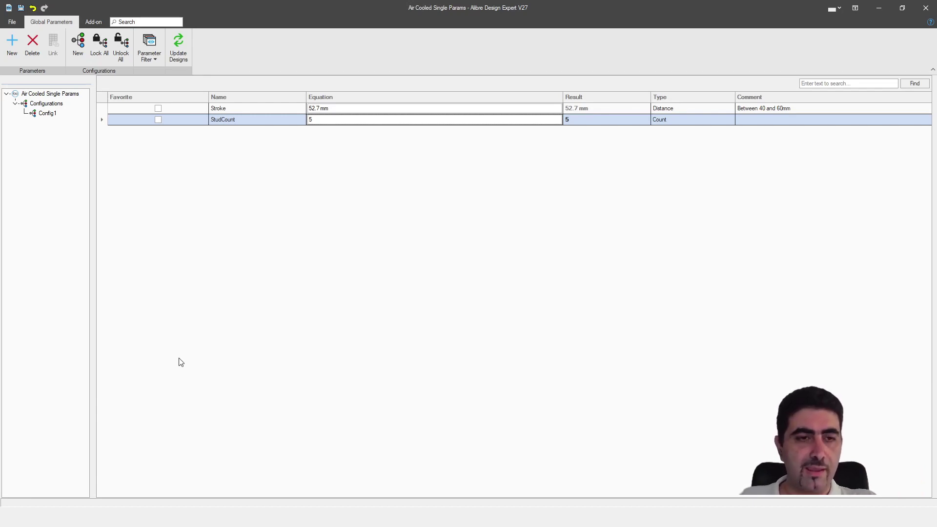
# Step: Save the global parameters file and update the designs linked to it
pyautogui.click(21, 8)
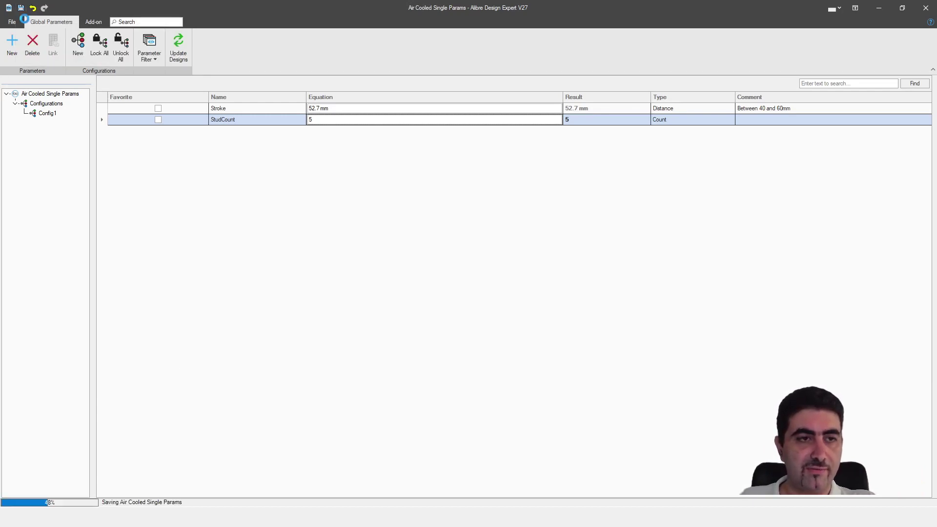
pyautogui.click(177, 57)
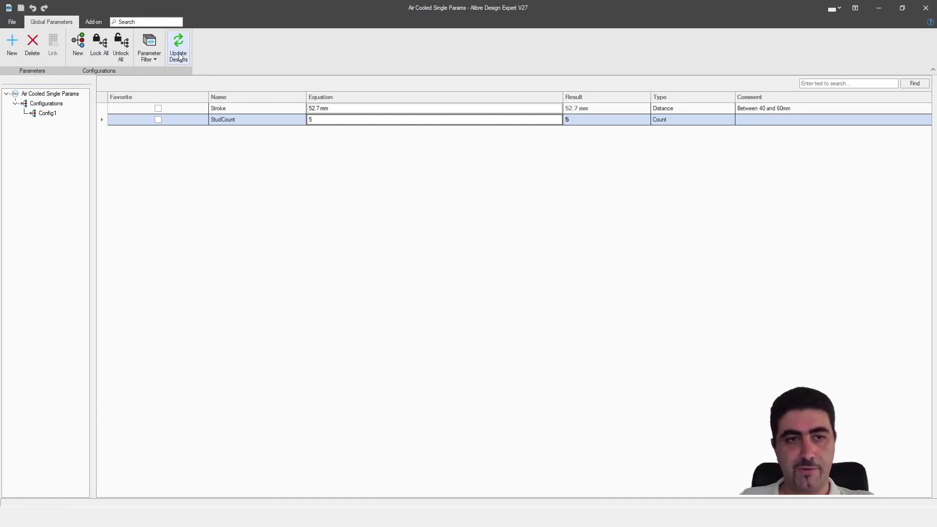
pyautogui.click(179, 53)
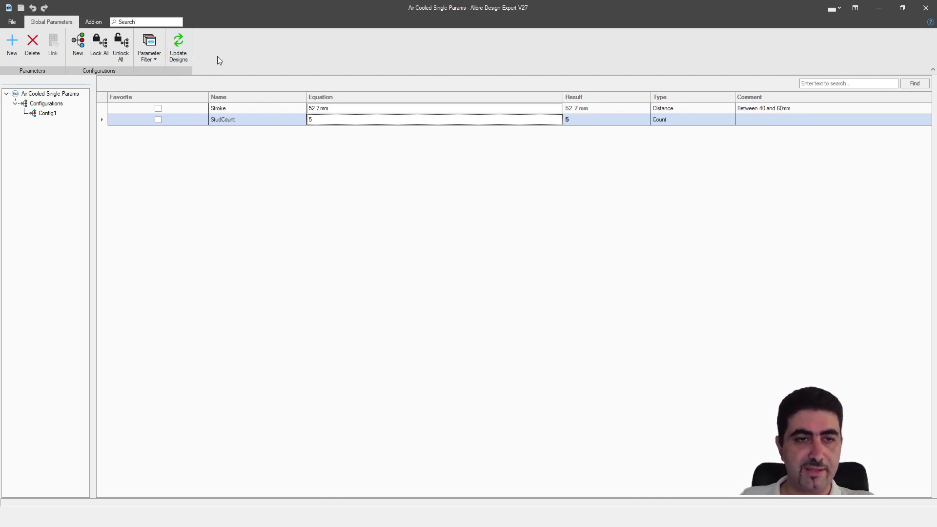
# Step: Return to the Air Cooled Single assembly and inspect the regenerated cooling fins and cylinder head studs
pyautogui.moveTo(143, 517)
pyautogui.click(142, 488)
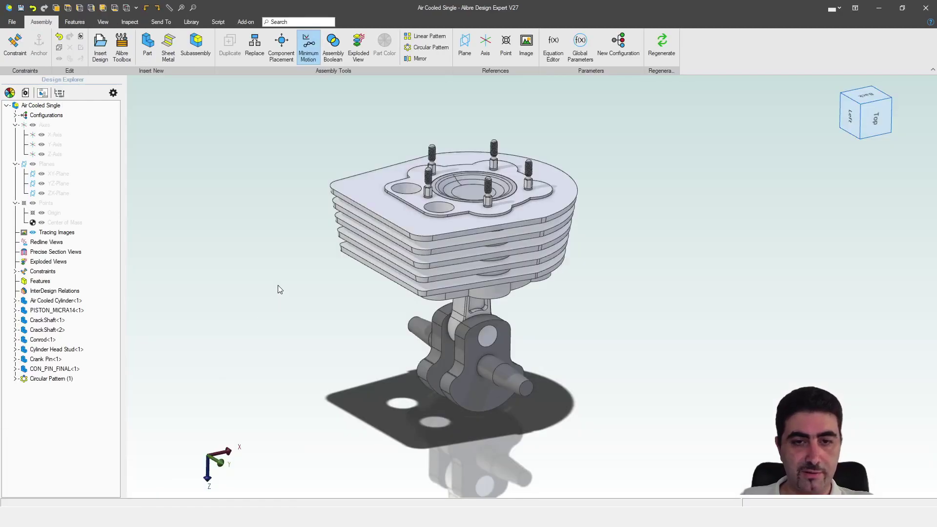
pyautogui.moveTo(338, 320)
pyautogui.mouseDown(button='middle')
pyautogui.moveTo(339, 290)
pyautogui.moveTo(337, 313)
pyautogui.mouseUp(button='middle')
pyautogui.scroll(3, 403, 267)
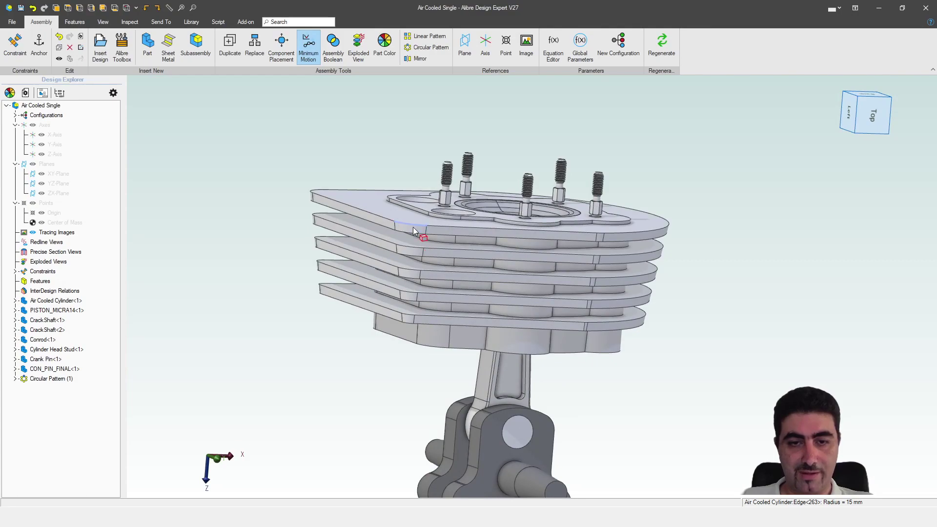
pyautogui.click(411, 253)
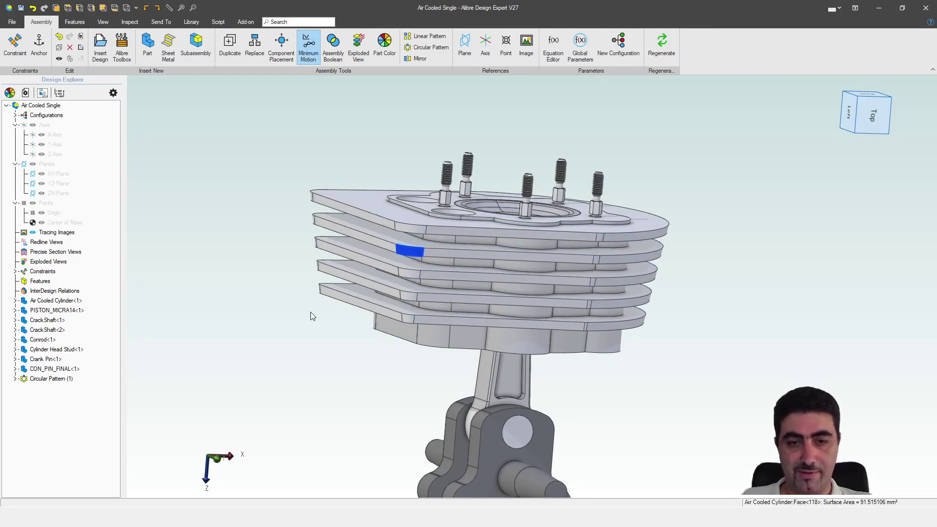
# Step: Examine the crankshaft, crank pin and connecting rod beneath the cylinder, and their fit in the whole engine assembly
pyautogui.scroll(-2, 420, 115)
pyautogui.scroll(4, 494, 298)
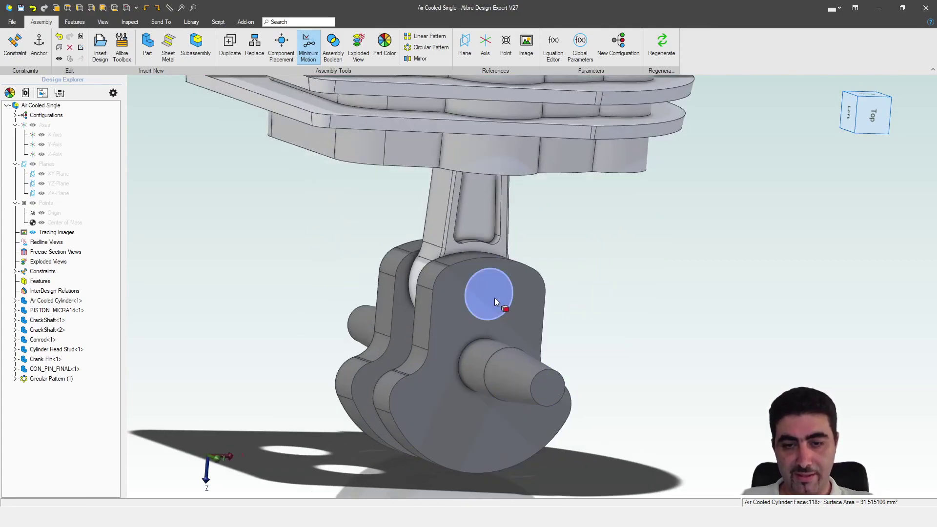
pyautogui.moveTo(497, 297); pyautogui.dragTo(498, 301, button='middle')
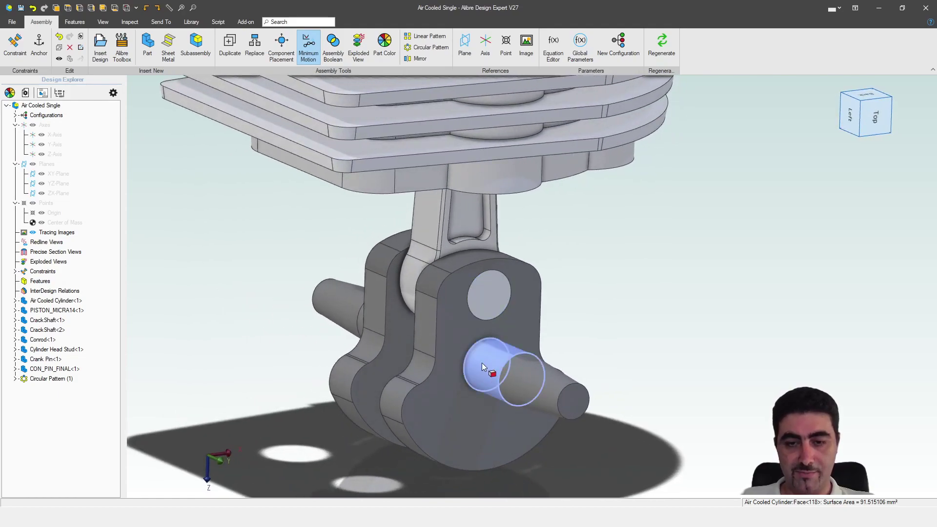
pyautogui.scroll(-2, 491, 323)
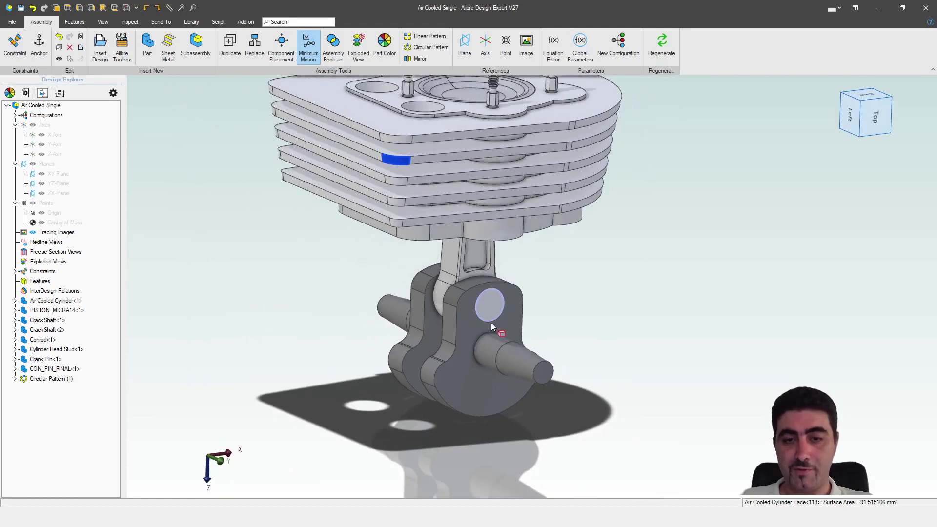
pyautogui.scroll(-1, 465, 300)
pyautogui.scroll(2, 464, 297)
pyautogui.scroll(-2, 470, 373)
pyautogui.moveTo(481, 368); pyautogui.dragTo(485, 367, button='middle')
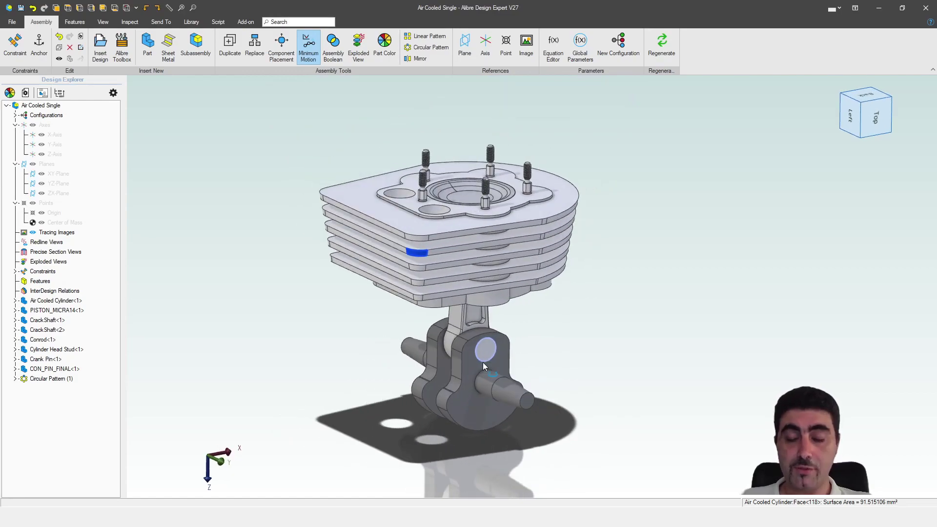
pyautogui.moveTo(483, 362)
pyautogui.mouseDown(button='middle')
pyautogui.moveTo(469, 358)
pyautogui.moveTo(476, 367)
pyautogui.mouseUp(button='middle')
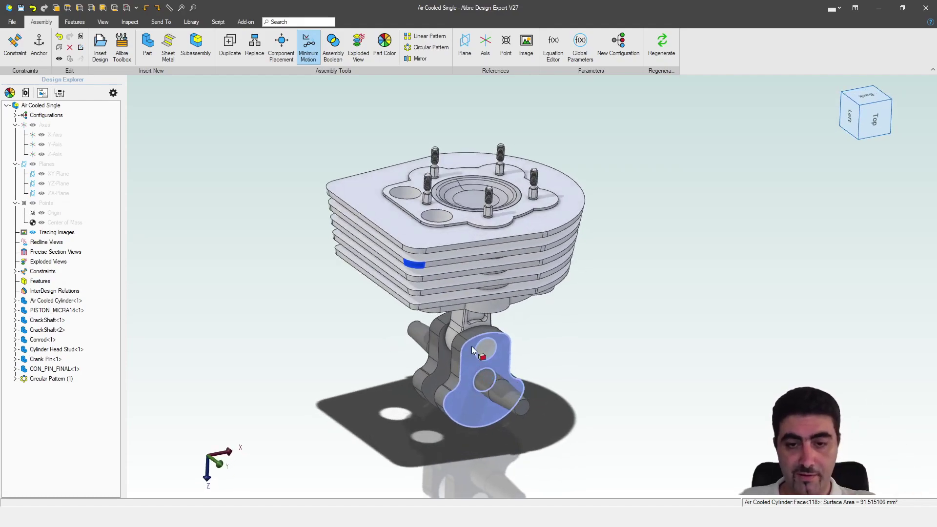
# Step: Try to turn the crankshaft about its axis, and inspect the piston and connecting rod from beneath the cylinder
pyautogui.moveTo(469, 341); pyautogui.dragTo(490, 347)
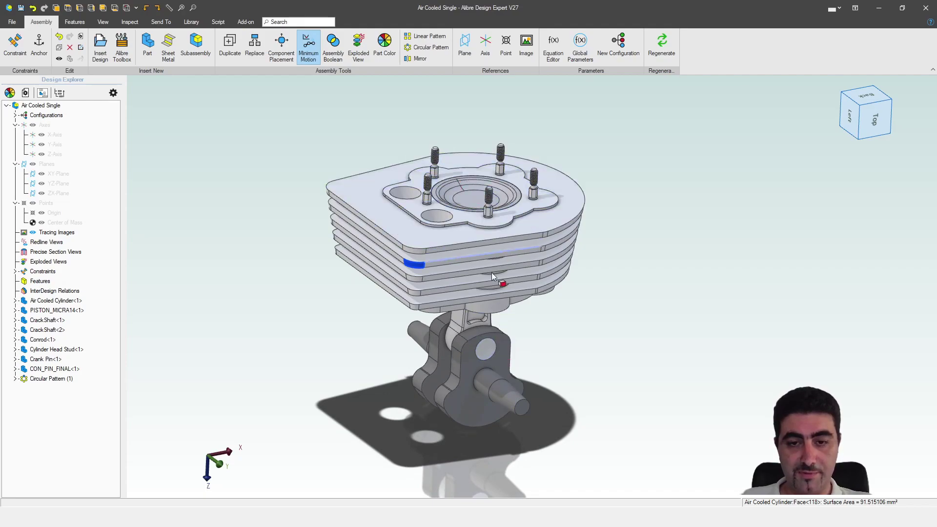
pyautogui.click(577, 332)
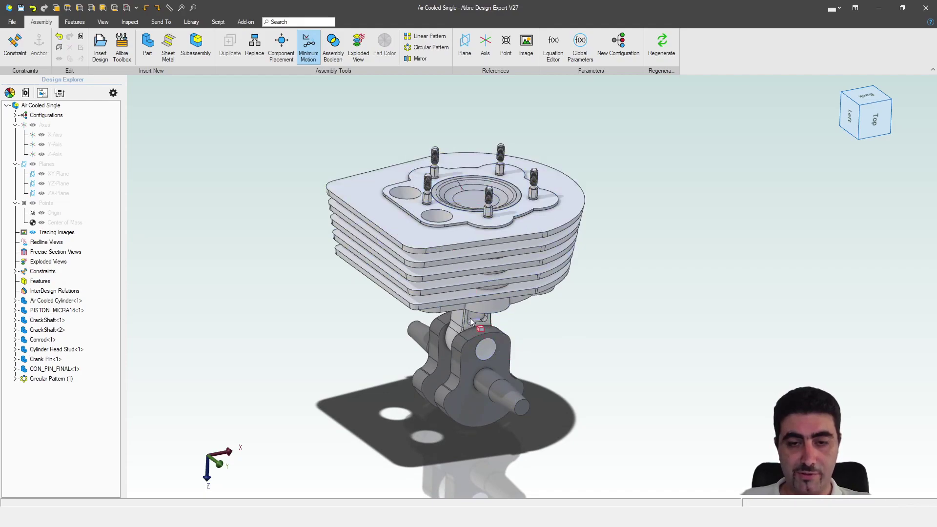
pyautogui.scroll(3, 470, 318)
pyautogui.moveTo(473, 300); pyautogui.dragTo(467, 274, button='middle')
pyautogui.scroll(-3, 519, 349)
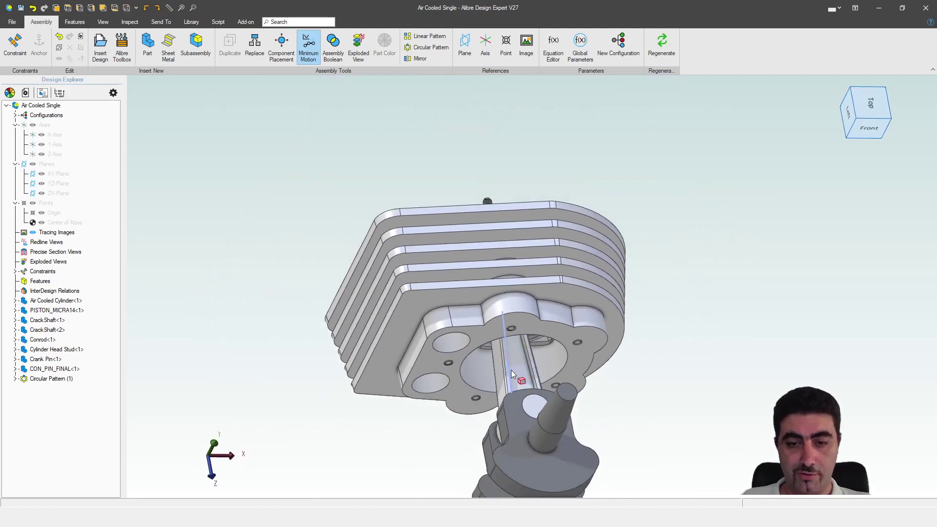
pyautogui.moveTo(273, 312); pyautogui.dragTo(443, 318, button='middle')
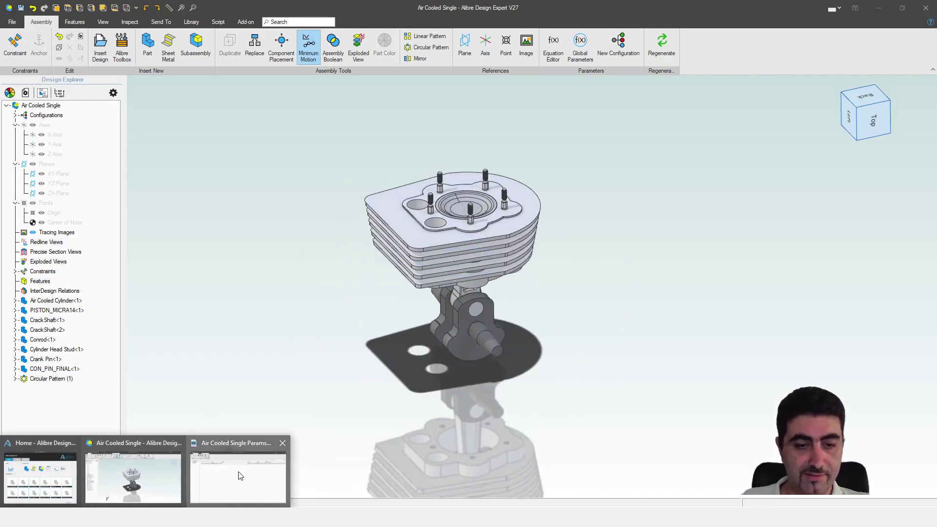
# Step: Set StudCount to 3 in the Air Cooled Single Params global parameters and push the saved change to the linked designs
pyautogui.click(239, 474)
pyautogui.click(314, 122)
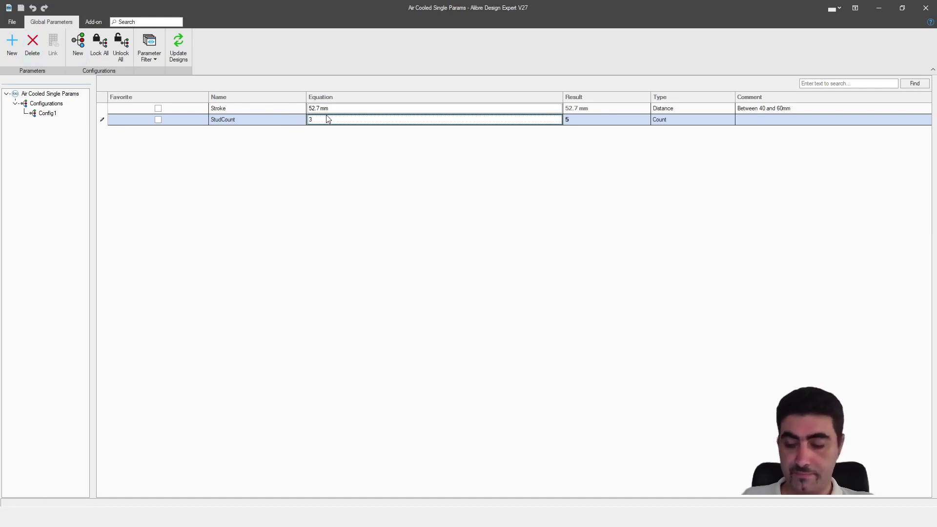
pyautogui.write('3')
pyautogui.press('Return')
pyautogui.click(21, 11)
pyautogui.click(182, 49)
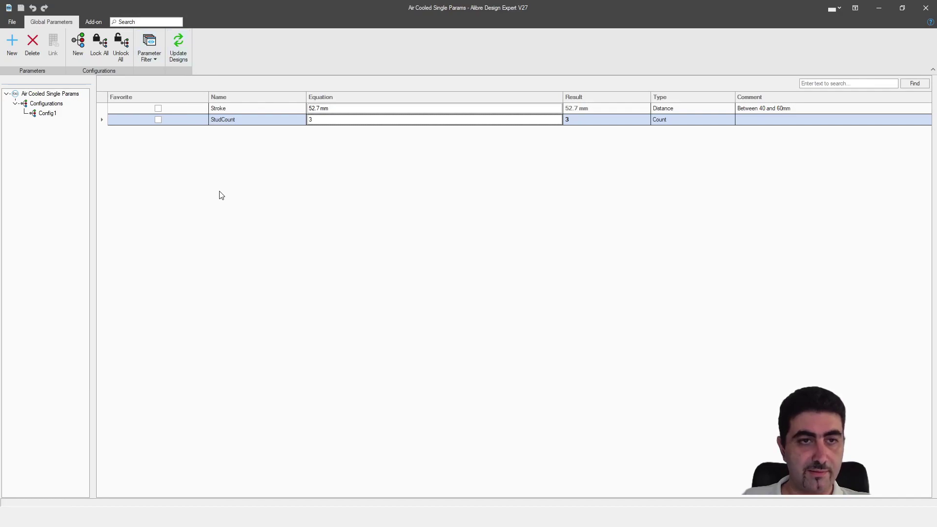
# Step: Return to the Air Cooled Single assembly and check the number and position of the cylinder head studs
pyautogui.click(141, 481)
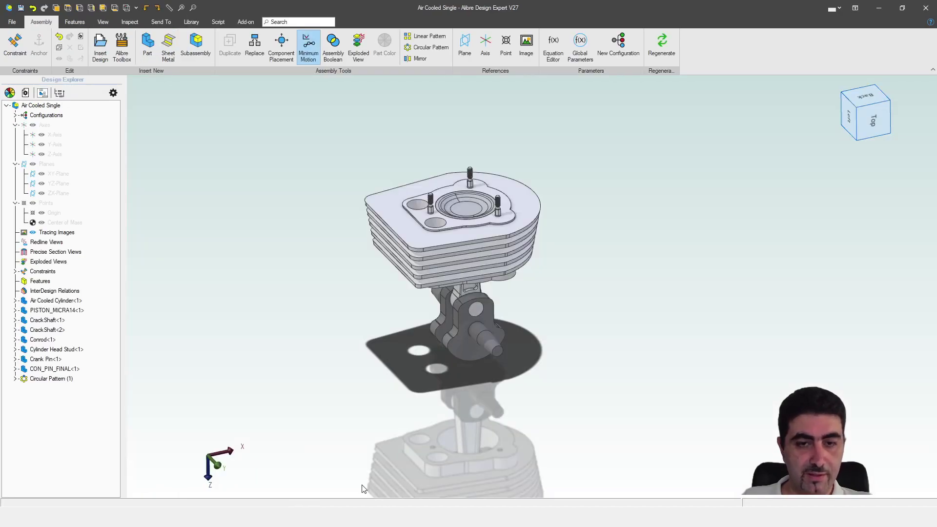
pyautogui.scroll(3, 474, 238)
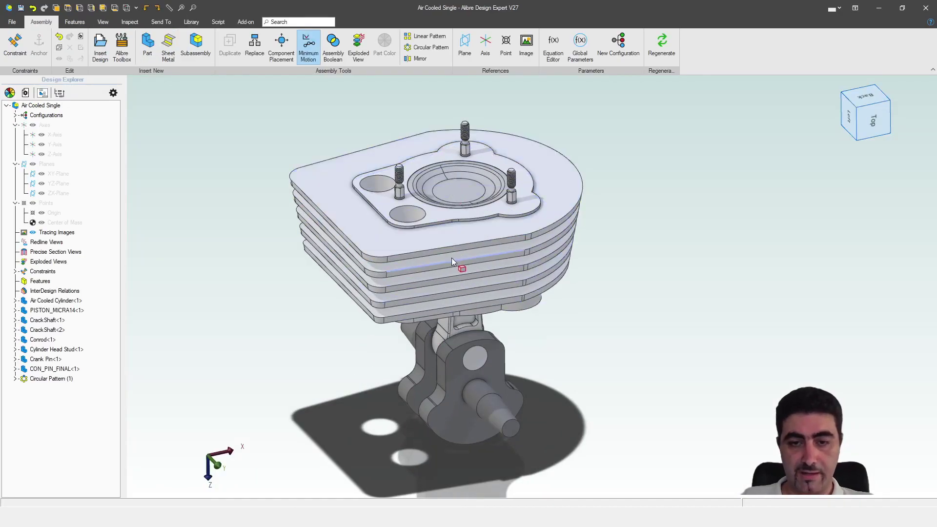
pyautogui.moveTo(452, 258); pyautogui.dragTo(460, 263, button='middle')
pyautogui.scroll(2, 459, 262)
pyautogui.scroll(3, 404, 108)
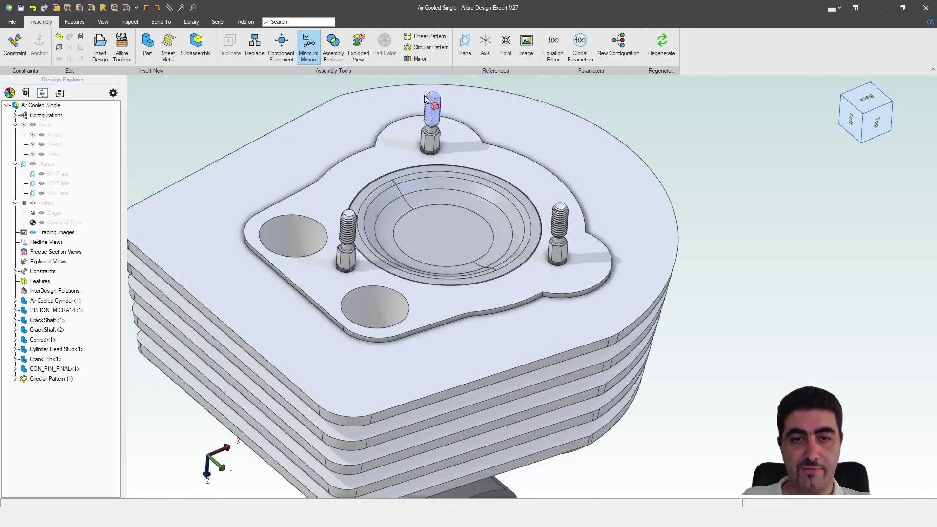
pyautogui.scroll(-3, 424, 99)
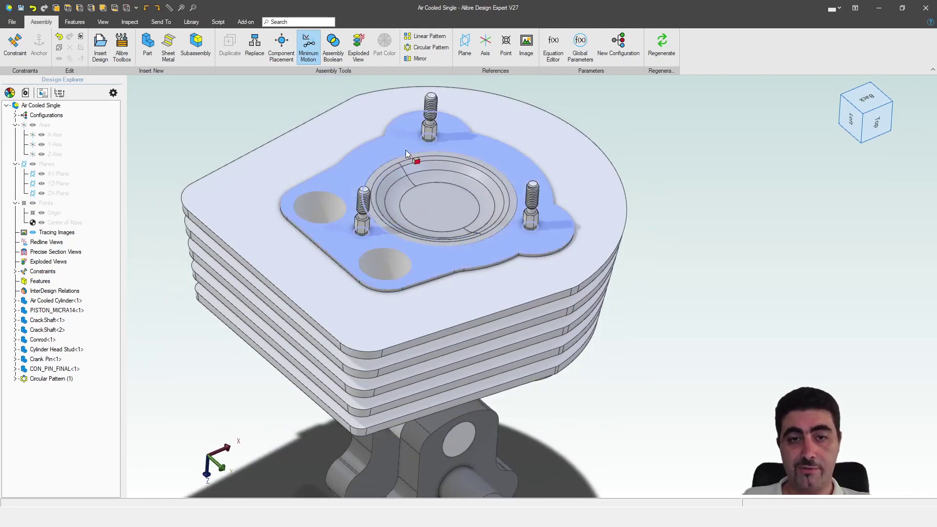
# Step: Examine how the raised pad on the cylinder's head face follows the studs, including the rounded lobe around one stud
pyautogui.moveTo(405, 151); pyautogui.dragTo(373, 121, button='middle')
pyautogui.scroll(2, 373, 128)
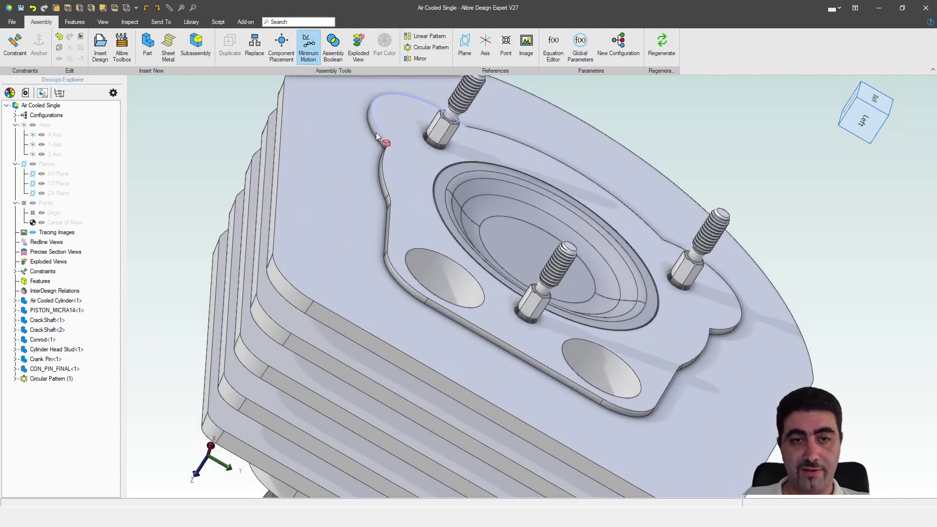
pyautogui.scroll(2, 376, 137)
pyautogui.click(380, 139)
pyautogui.scroll(-3, 381, 140)
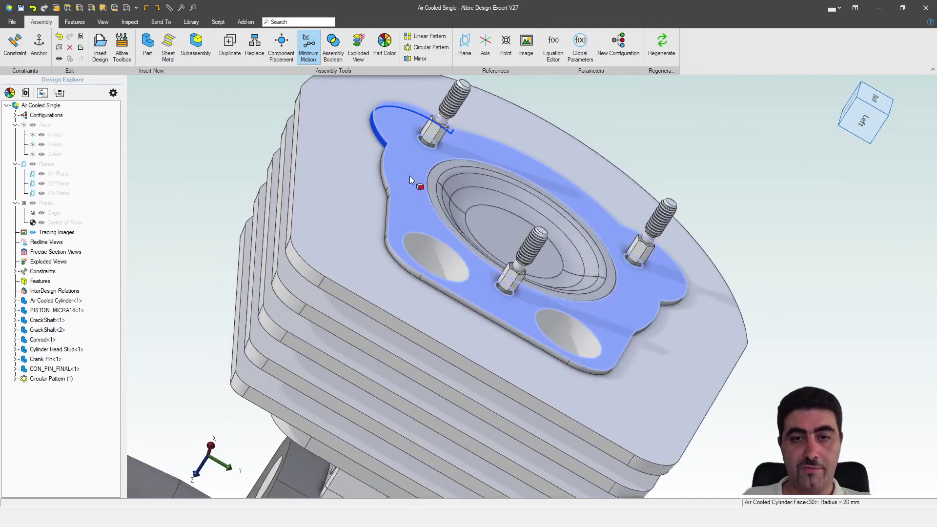
pyautogui.moveTo(409, 176); pyautogui.dragTo(391, 173, button='middle')
pyautogui.scroll(-1, 391, 171)
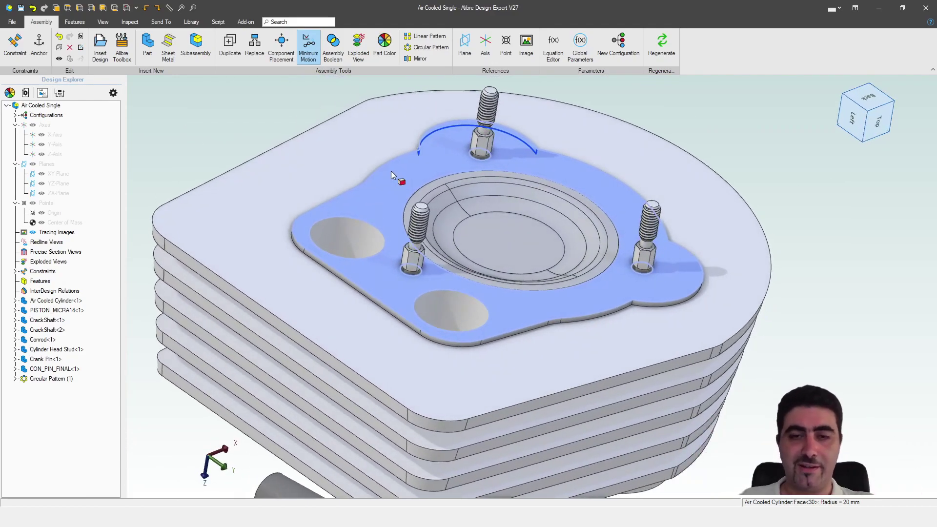
pyautogui.scroll(-2, 447, 160)
pyautogui.moveTo(590, 259); pyautogui.dragTo(589, 294, button='middle')
pyautogui.scroll(-3, 586, 257)
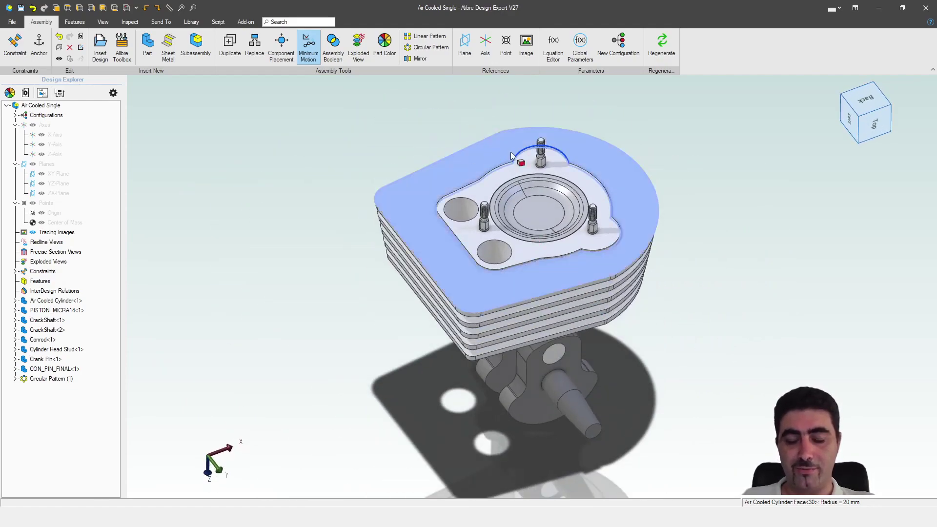
pyautogui.click(686, 305)
pyautogui.moveTo(686, 277); pyautogui.dragTo(567, 247, button='middle')
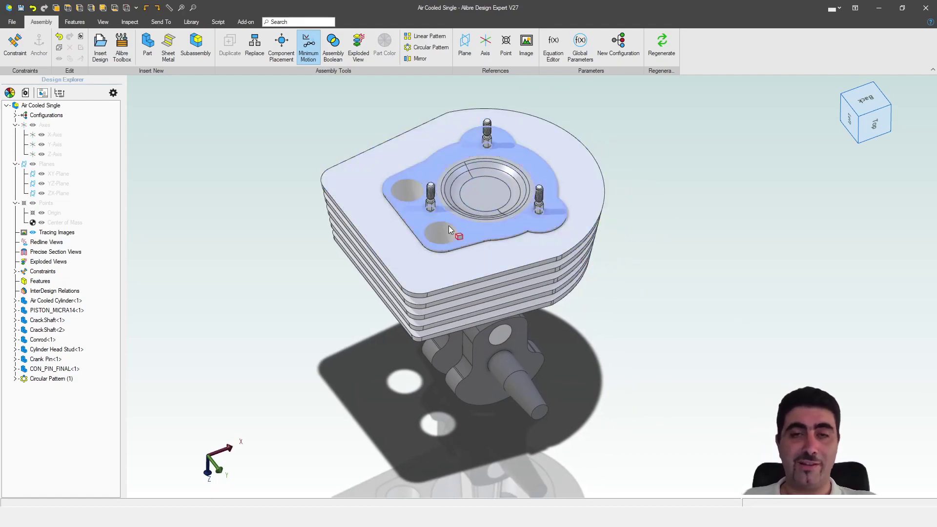
# Step: Hide the Cylinder Head Stud<1> component located between the cylinder's two round openings
pyautogui.moveTo(539, 268); pyautogui.dragTo(537, 226, button='middle')
pyautogui.scroll(-3, 531, 219)
pyautogui.scroll(3, 528, 287)
pyautogui.moveTo(464, 271); pyautogui.dragTo(445, 351, button='middle')
pyautogui.scroll(2, 444, 348)
pyautogui.click(443, 263)
pyautogui.hotkey('ctrl', 'h')
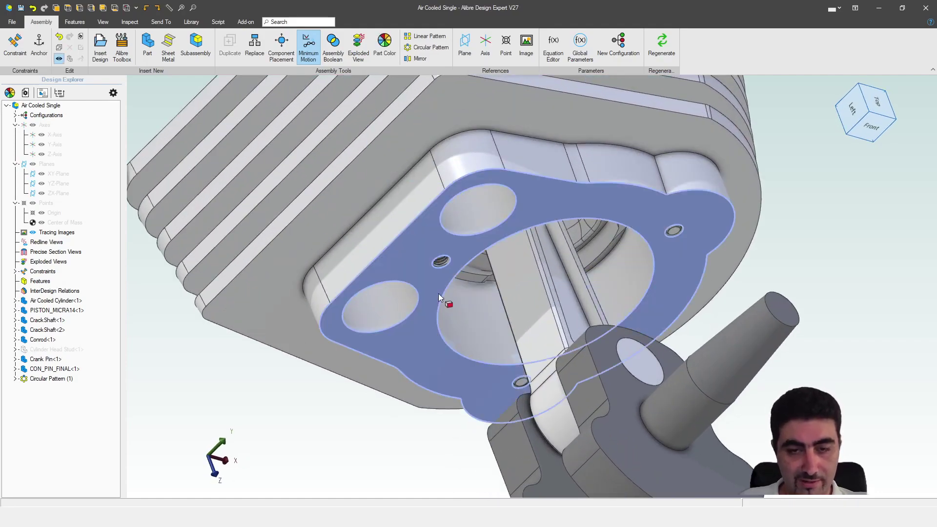
# Step: Inspect the exposed stud hole between the two round openings from both the underside and the head face
pyautogui.scroll(3, 450, 267)
pyautogui.moveTo(433, 255); pyautogui.dragTo(436, 306, button='middle')
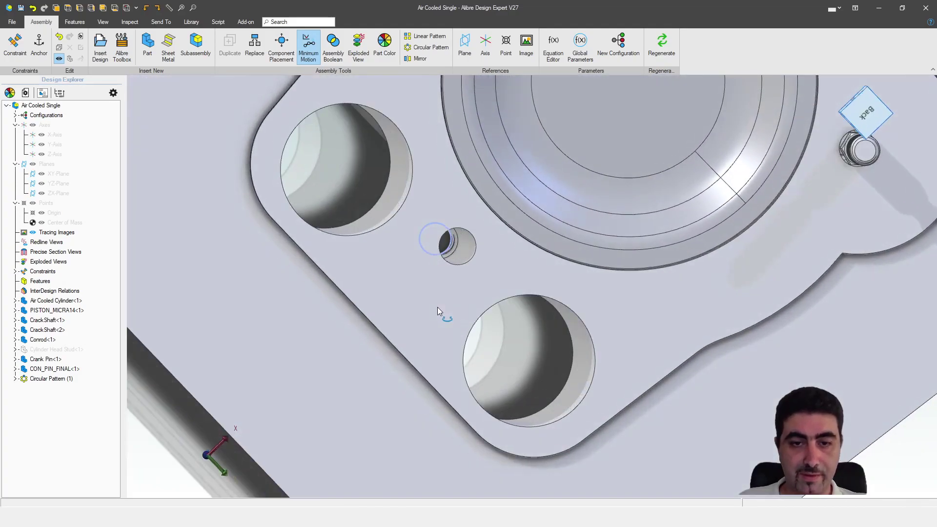
pyautogui.scroll(3, 437, 307)
pyautogui.scroll(2, 453, 218)
pyautogui.scroll(-8, 453, 218)
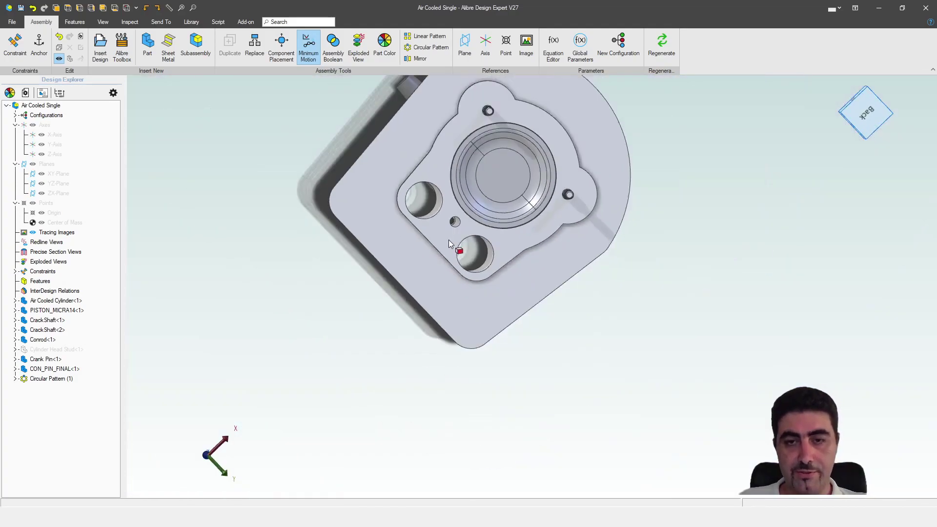
pyautogui.moveTo(449, 240); pyautogui.dragTo(471, 235, button='middle')
pyautogui.scroll(-3, 457, 187)
pyautogui.scroll(3, 459, 296)
# Step: Show the hidden Cylinder Head Stud<1> component again
pyautogui.click(92, 348)
pyautogui.hotkey('ctrl', 'h')
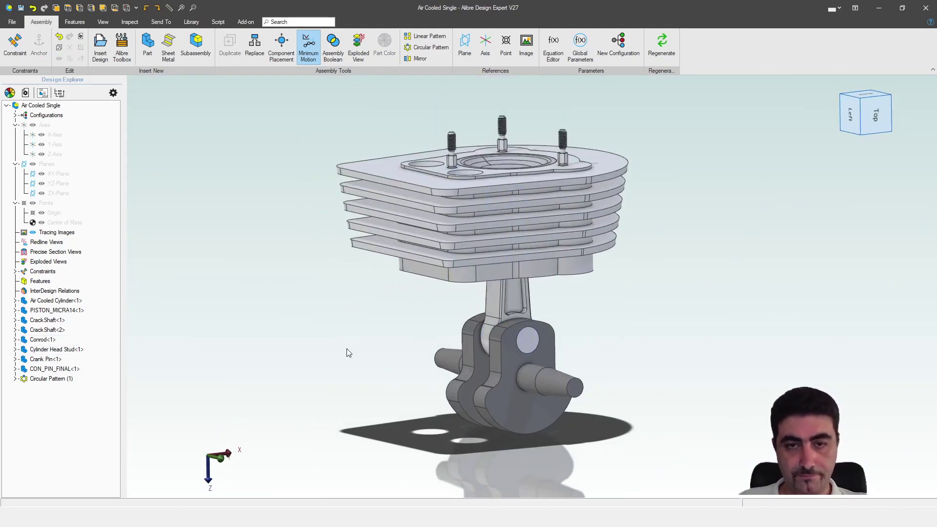
pyautogui.moveTo(346, 348); pyautogui.dragTo(399, 384, button='middle')
pyautogui.scroll(-2, 399, 387)
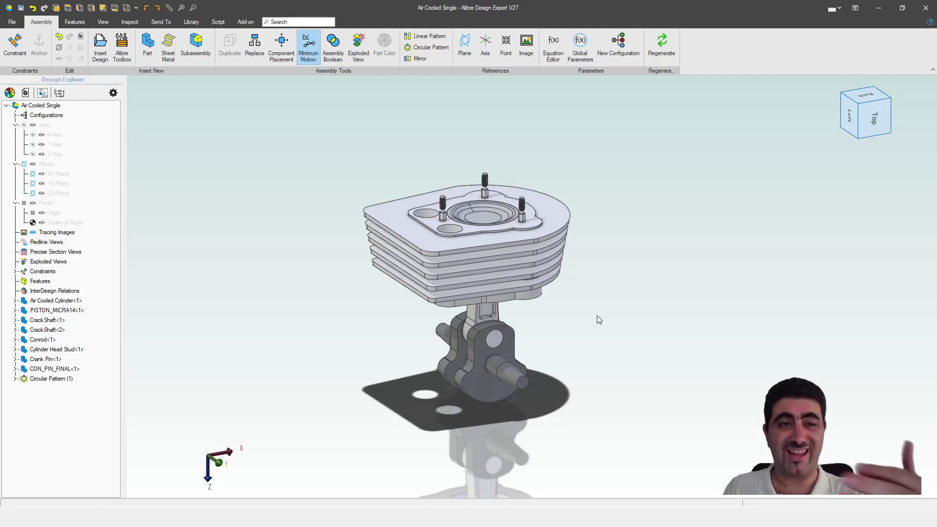
# Step: Save the Air Cooled Single assembly with its modified parts, and close both the assembly and its global parameters
pyautogui.hotkey('ctrl', 's')
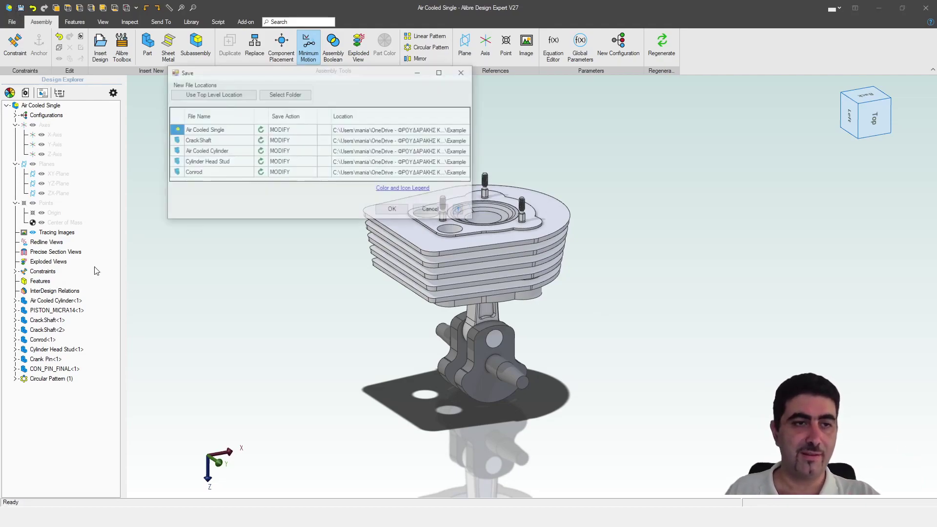
pyautogui.click(392, 210)
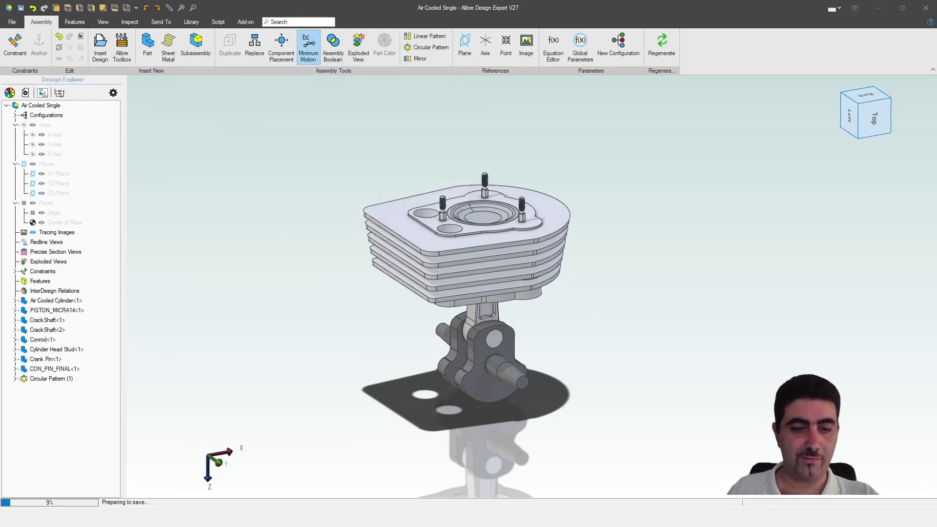
pyautogui.moveTo(177, 484)
pyautogui.click(261, 464)
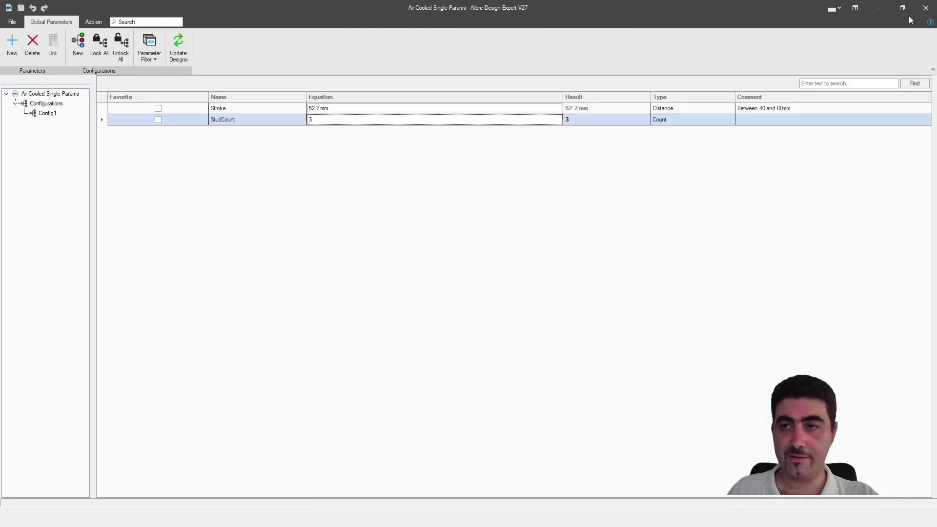
pyautogui.click(924, 9)
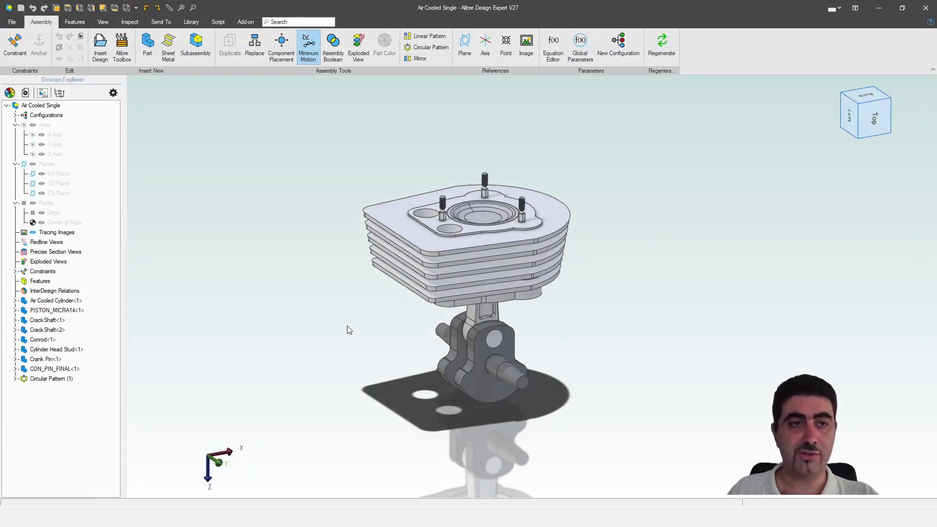
pyautogui.click(925, 8)
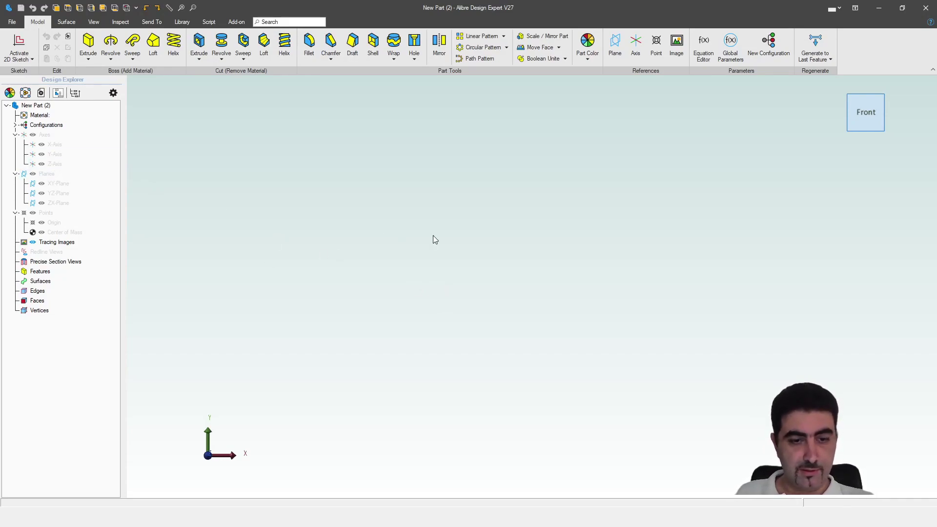
# Step: In the new part, start a sketch on the ZX-Plane and draw a circle on the negative X side of the origin
pyautogui.moveTo(410, 236); pyautogui.dragTo(436, 274, button='middle')
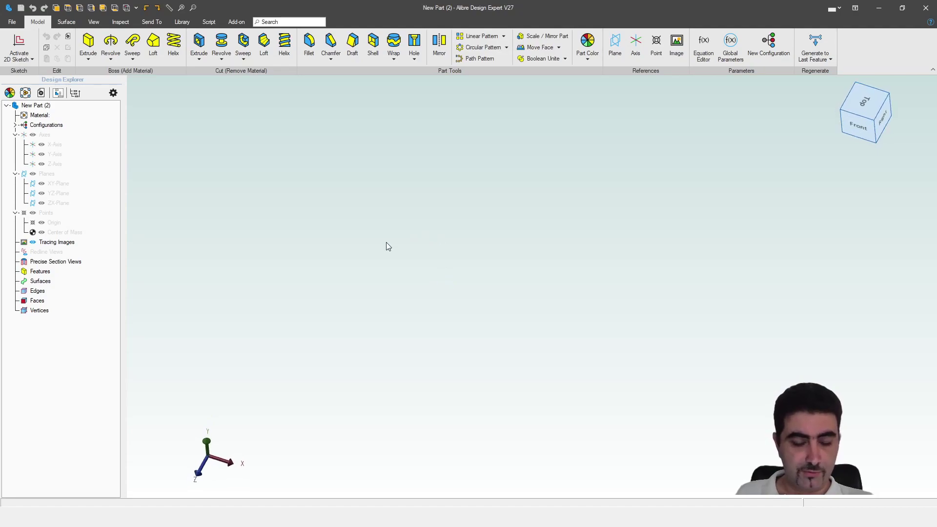
pyautogui.doubleClick(100, 205)
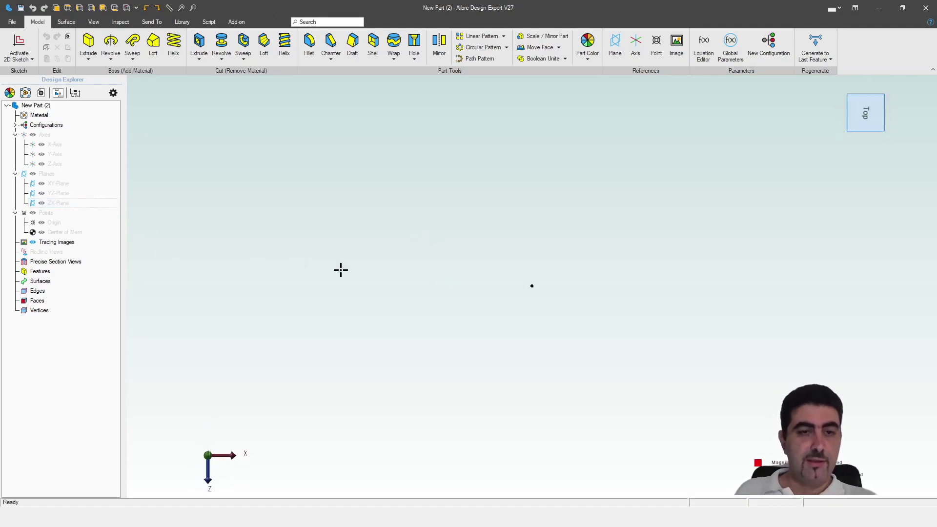
pyautogui.press('c')
pyautogui.click(274, 279)
pyautogui.click(294, 297)
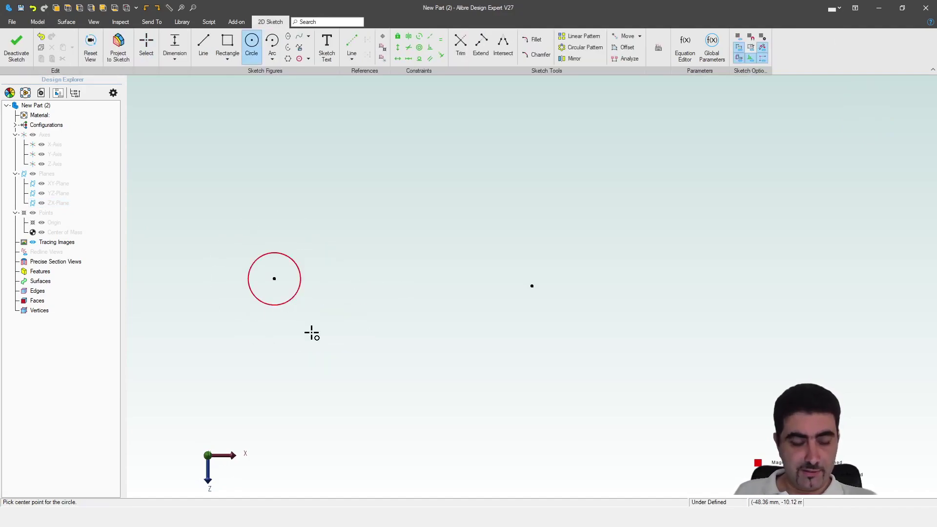
# Step: Dimension the circle's diameter as 25 mm
pyautogui.press('d')
pyautogui.click(297, 293)
pyautogui.click(357, 237)
pyautogui.write('25')
pyautogui.press('Return')
# Step: Constrain the circle's centre horizontally to the origin and move the diameter dimension's label clear of the circle
pyautogui.press('h')
pyautogui.click(275, 280)
pyautogui.click(533, 286)
pyautogui.scroll(-2, 415, 356)
pyautogui.scroll(3, 384, 306)
pyautogui.press('Escape')
pyautogui.moveTo(352, 255); pyautogui.dragTo(373, 211)
# Step: Dimension the distance from the circle's centre to the origin as 350/2 mm, and reposition the diameter label beside the circle
pyautogui.press('d')
pyautogui.click(269, 307)
pyautogui.click(575, 306)
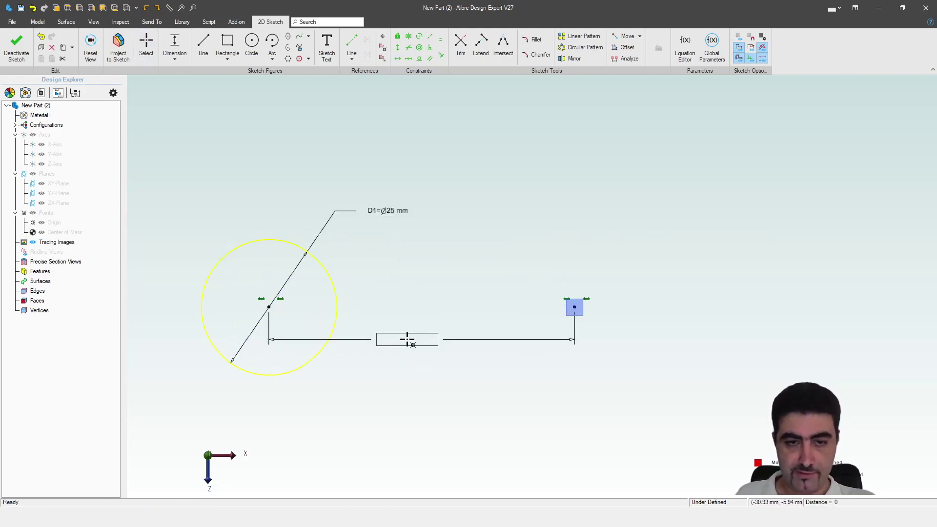
pyautogui.click(408, 338)
pyautogui.write('350/2')
pyautogui.press('Return')
pyautogui.scroll(-5, 605, 298)
pyautogui.scroll(2, 445, 298)
pyautogui.press('Escape')
pyautogui.moveTo(294, 264); pyautogui.dragTo(326, 262)
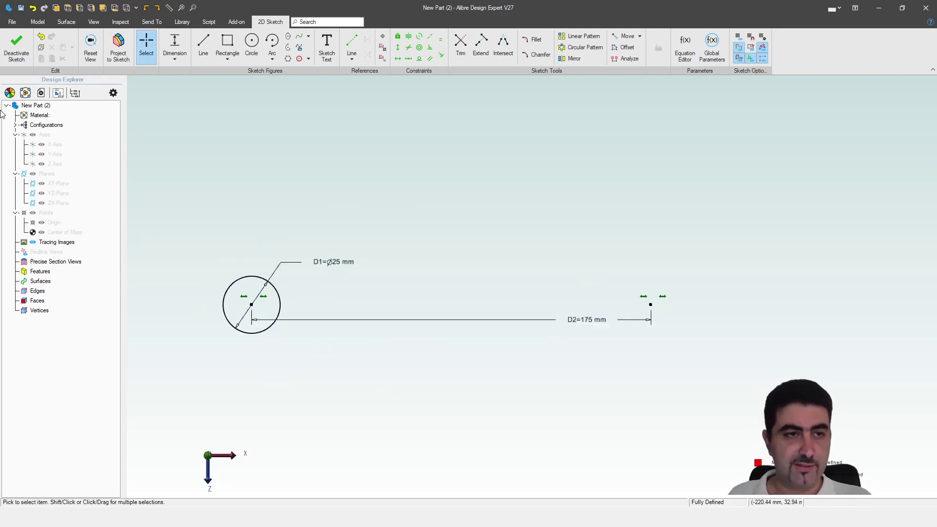
# Step: Close the sketch, start another on the ZX-Plane and draw a circle on the positive X side of the origin
pyautogui.click(16, 47)
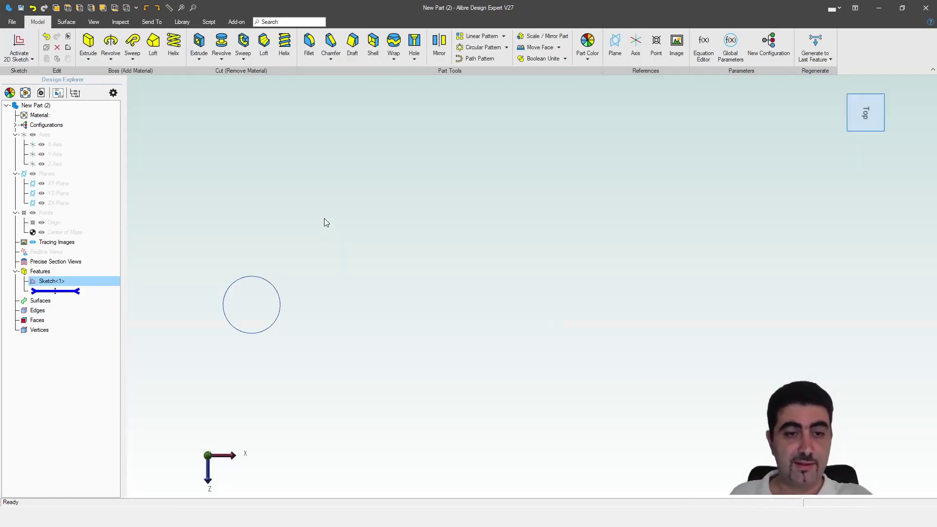
pyautogui.click(103, 204)
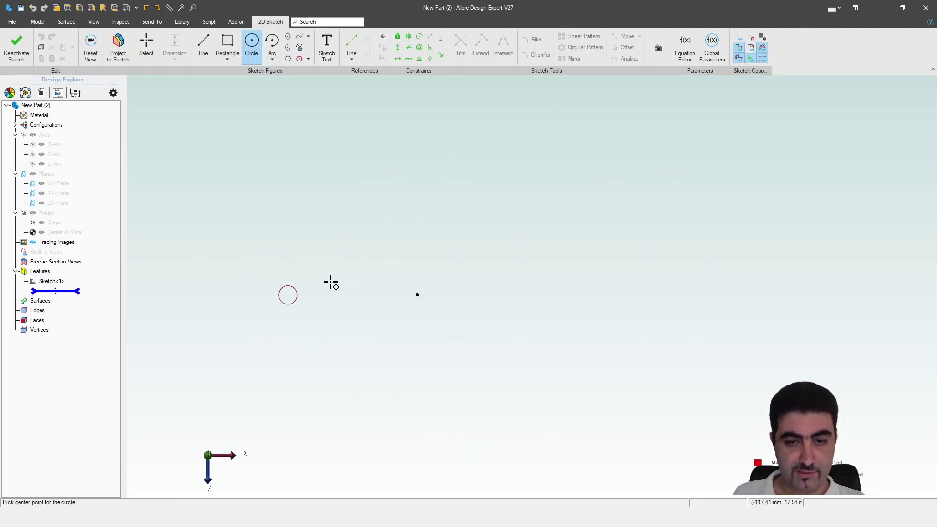
pyautogui.click(490, 324)
pyautogui.press('Escape')
# Step: Dimension the new circle's diameter with the parameter d1
pyautogui.press('d')
pyautogui.click(490, 324)
pyautogui.click(569, 241)
pyautogui.write('d1')
pyautogui.press('Return')
pyautogui.press('Escape')
# Step: Constrain the new circle's centre horizontally to the origin
pyautogui.click(480, 288)
pyautogui.keyDown('shift'); pyautogui.click(417, 295); pyautogui.keyUp('shift')
pyautogui.press('h')
pyautogui.scroll(4, 424, 323)
pyautogui.press('Escape')
# Step: Dimension the distance from the new circle's centre to the origin with the parameter d2
pyautogui.click(517, 341)
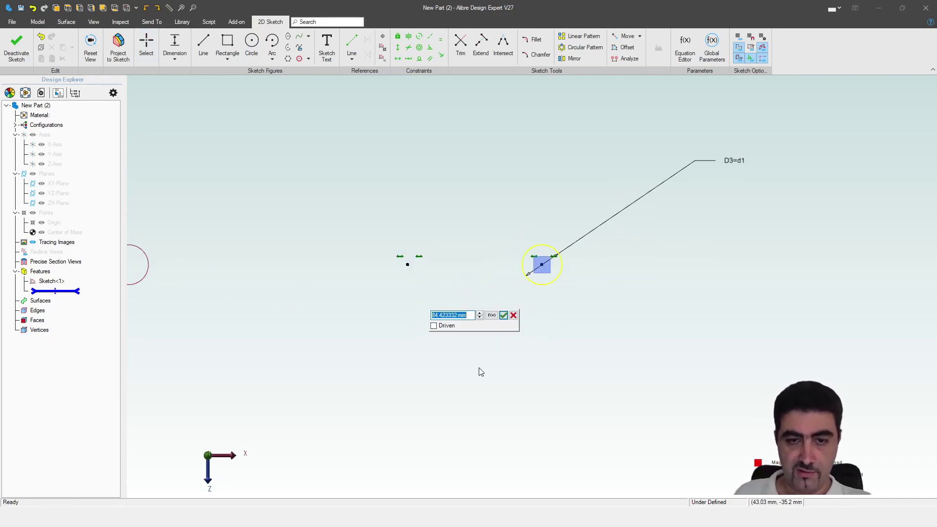
pyautogui.write('d2')
pyautogui.press('Return')
pyautogui.scroll(-2, 432, 279)
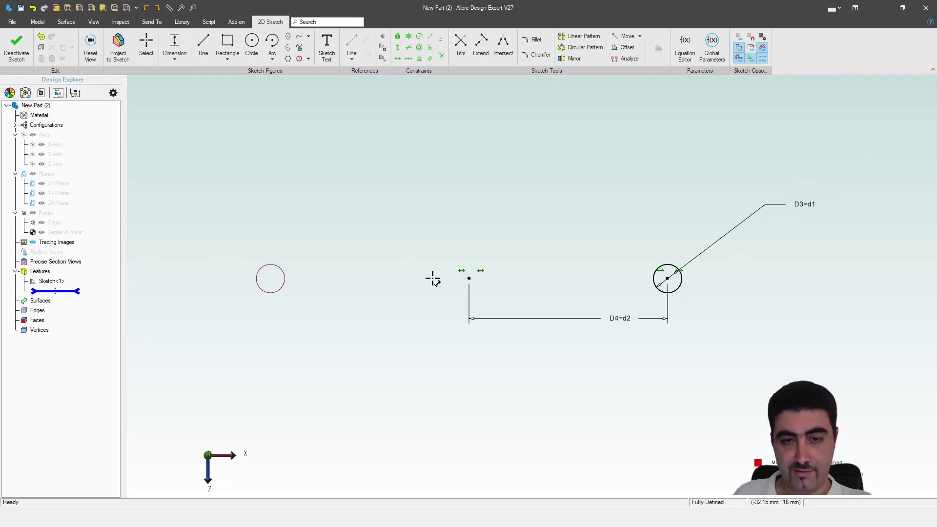
# Step: Close the second circle's sketch and start a new sketch on the XY-Plane
pyautogui.click(16, 48)
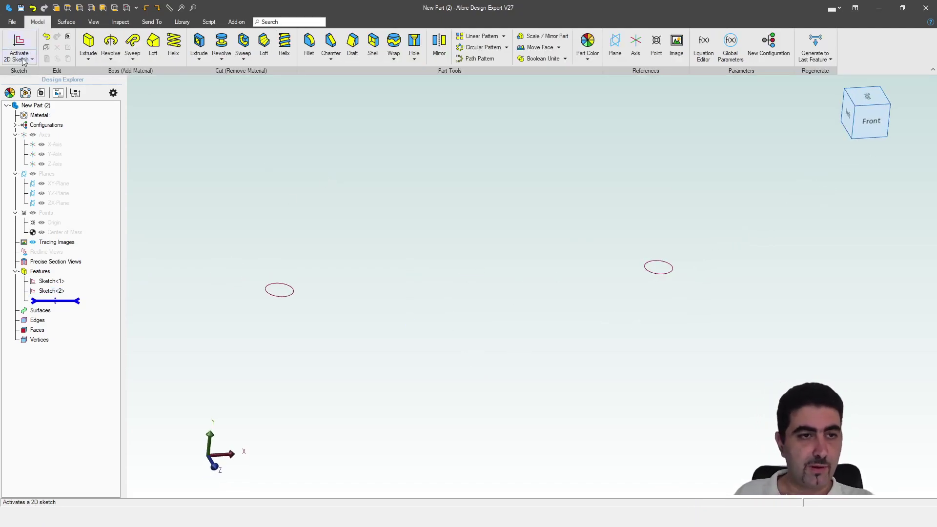
pyautogui.click(77, 177)
pyautogui.click(20, 44)
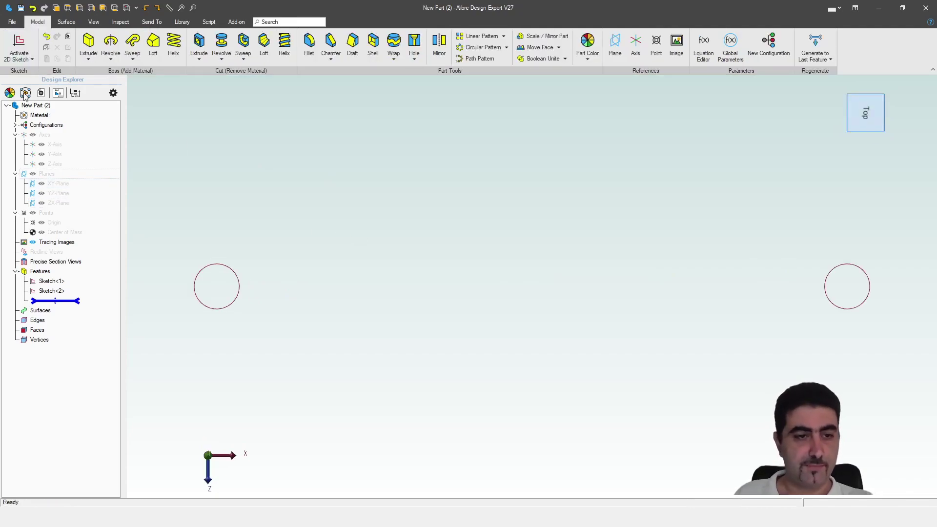
pyautogui.click(61, 193)
pyautogui.click(19, 45)
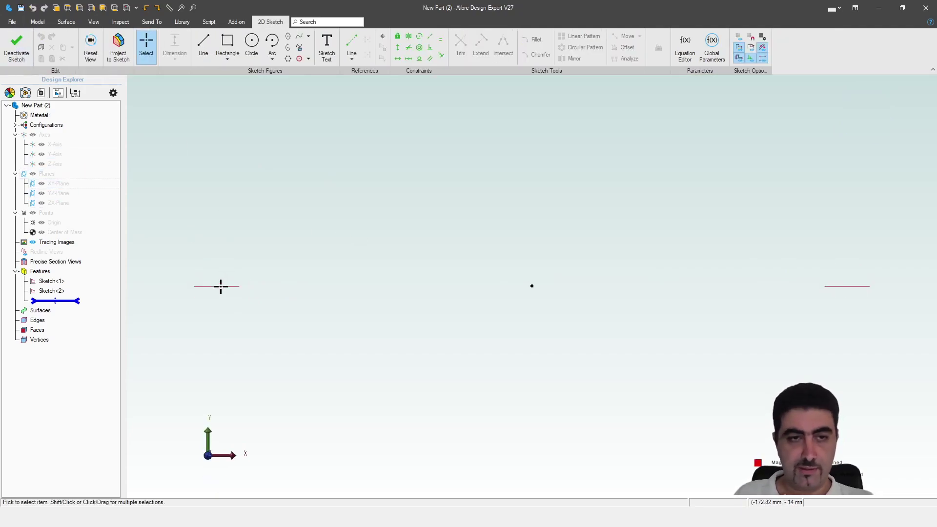
# Step: Project Sketch<1> and Sketch<2> into the new sketch as reference figures
pyautogui.click(118, 48)
pyautogui.click(64, 282)
pyautogui.click(64, 291)
pyautogui.click(555, 112)
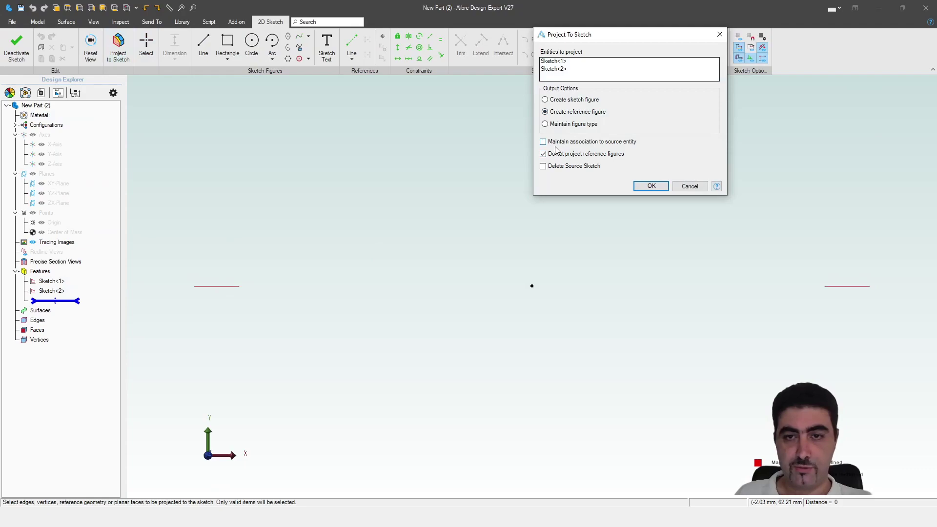
pyautogui.click(651, 187)
# Step: Draw a Start, End, Radius arc arching over the origin between the outer ends of the two projected circles
pyautogui.click(272, 59)
pyautogui.click(314, 87)
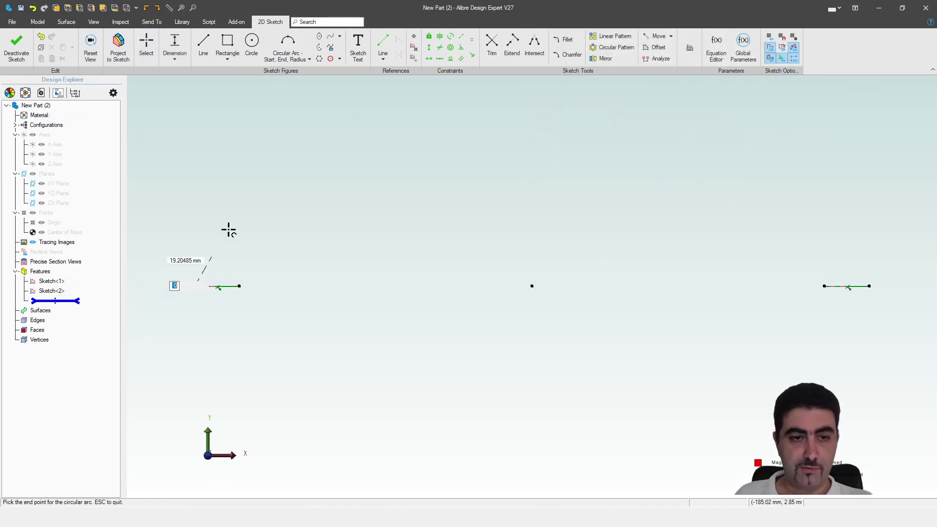
pyautogui.click(194, 286)
pyautogui.click(869, 286)
pyautogui.click(639, 107)
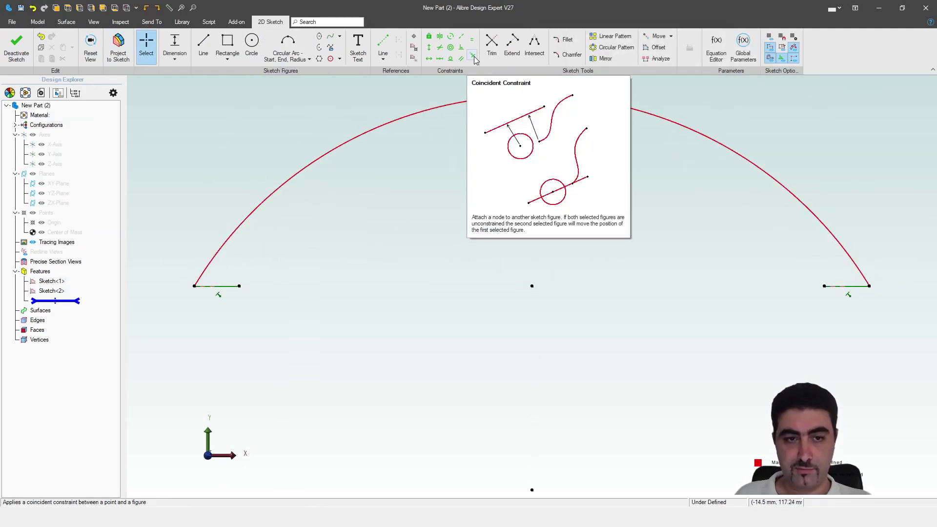
# Step: Constrain the large arc's centre horizontally to its left endpoint
pyautogui.press('h')
pyautogui.click(531, 489)
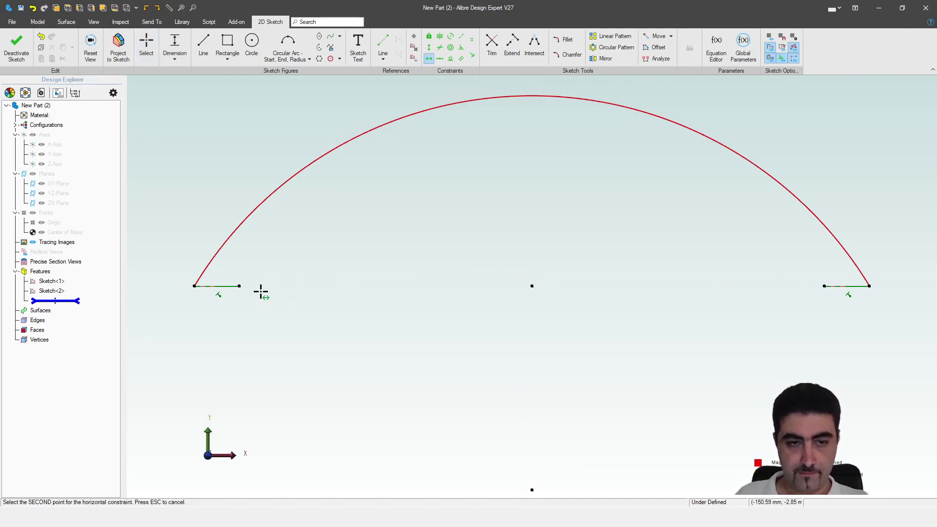
pyautogui.click(194, 286)
pyautogui.press('Escape')
pyautogui.scroll(-3, 432, 369)
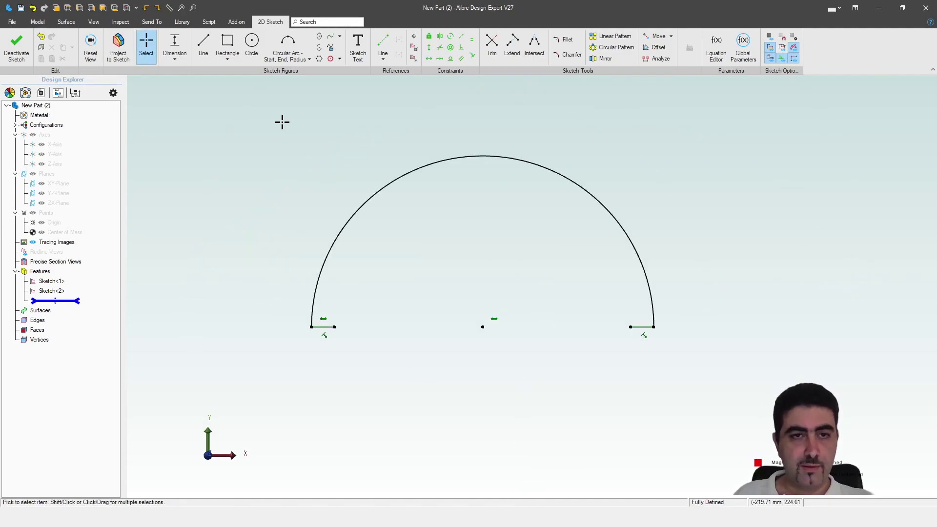
# Step: Draw a short arc centred on the origin, rising from the inner end of the left projected circle
pyautogui.click(286, 58)
pyautogui.click(287, 73)
pyautogui.click(483, 327)
pyautogui.click(334, 327)
pyautogui.click(349, 263)
pyautogui.scroll(3, 371, 301)
pyautogui.press('Escape')
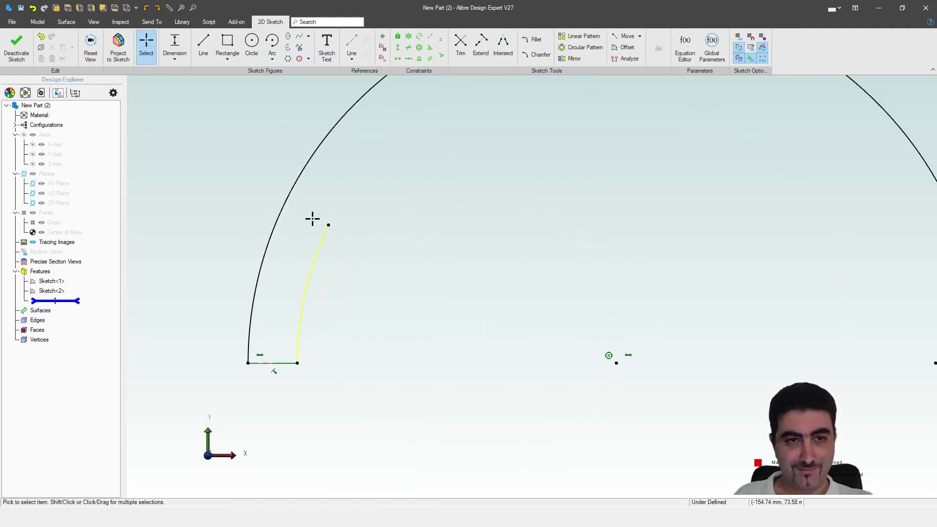
# Step: Draw a small Start, End, Radius arc from the upper end of the short inner arc, bulging toward the origin
pyautogui.click(272, 59)
pyautogui.click(298, 90)
pyautogui.click(328, 225)
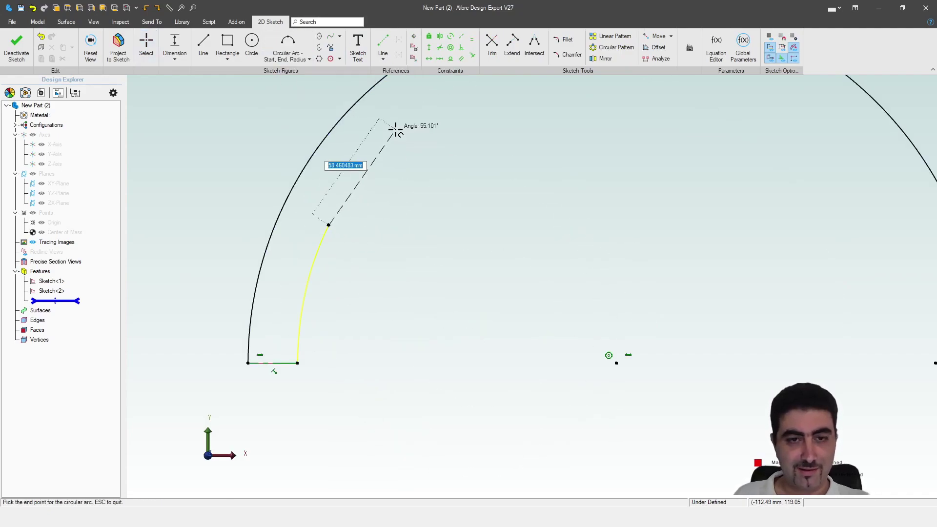
pyautogui.click(395, 121)
pyautogui.click(385, 200)
pyautogui.press('Escape')
# Step: Add a horizontal line and a line to the small arc's centre from the origin, and convert both to reference lines
pyautogui.click(492, 45)
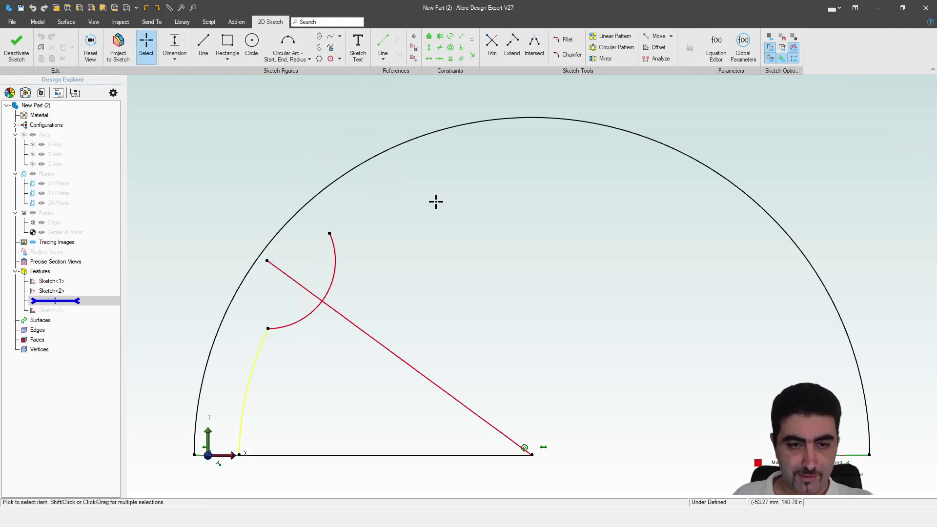
pyautogui.scroll(3, 476, 345)
pyautogui.scroll(-6, 480, 212)
pyautogui.moveTo(480, 212); pyautogui.dragTo(429, 396)
pyautogui.press('r')
pyautogui.scroll(2, 358, 372)
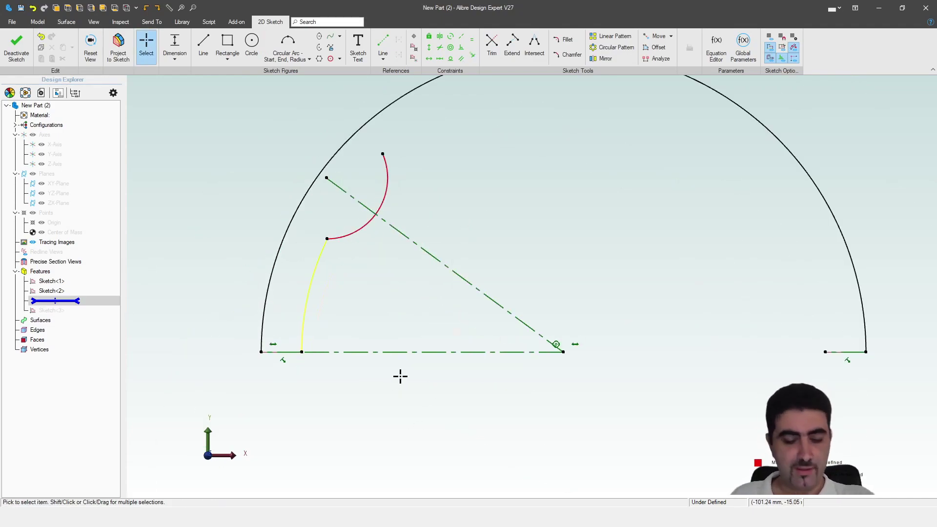
# Step: Dimension the angle between the horizontal reference line and the line to the small arc's centre as 45°
pyautogui.press('d')
pyautogui.click(421, 352)
pyautogui.click(460, 276)
pyautogui.click(404, 324)
pyautogui.write('45')
pyautogui.press('Return')
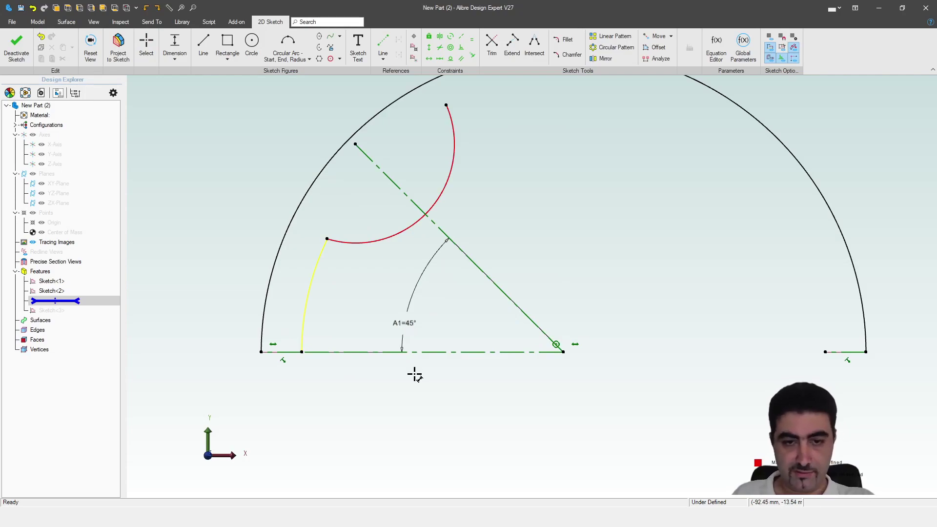
# Step: Draw reference lines joining the small arc's two ends to the origin
pyautogui.click(383, 39)
pyautogui.click(327, 240)
pyautogui.click(564, 352)
pyautogui.click(450, 104)
pyautogui.press('Escape')
# Step: Dimension the angle between the two reference lines to the small arc's ends as 15°
pyautogui.press('d')
pyautogui.click(452, 299)
pyautogui.click(517, 259)
pyautogui.click(499, 256)
pyautogui.write('15')
pyautogui.press('Return')
pyautogui.press('Escape')
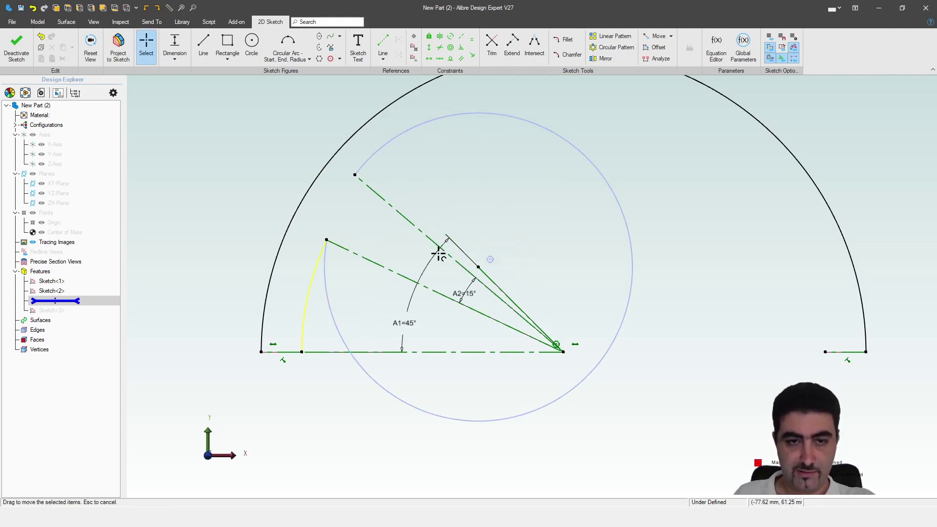
# Step: Reposition the small arc and pull its centre outward along the 45° reference line toward the large arc
pyautogui.moveTo(411, 167); pyautogui.dragTo(421, 165)
pyautogui.press('m')
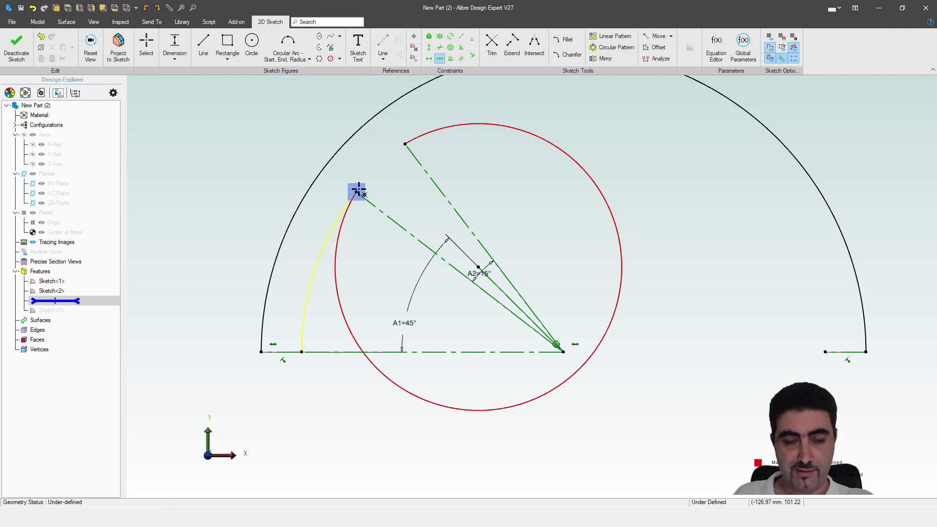
pyautogui.press('Escape')
pyautogui.moveTo(477, 265)
pyautogui.mouseDown()
pyautogui.moveTo(361, 146)
pyautogui.moveTo(370, 159)
pyautogui.mouseUp()
pyautogui.scroll(2, 379, 295)
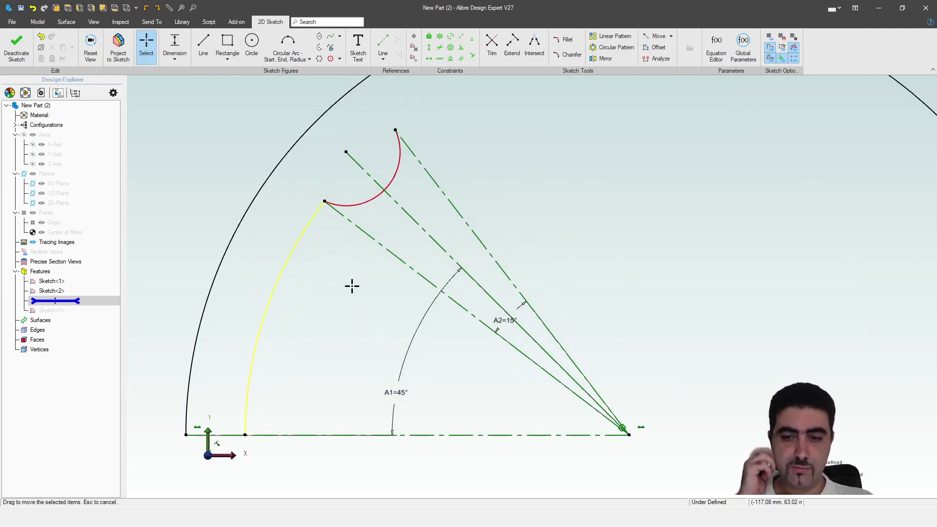
# Step: Apply a midpoint constraint to the small arc's two endpoints and the origin
pyautogui.press('m')
pyautogui.click(325, 201)
pyautogui.click(395, 130)
pyautogui.click(629, 434)
pyautogui.press('Escape')
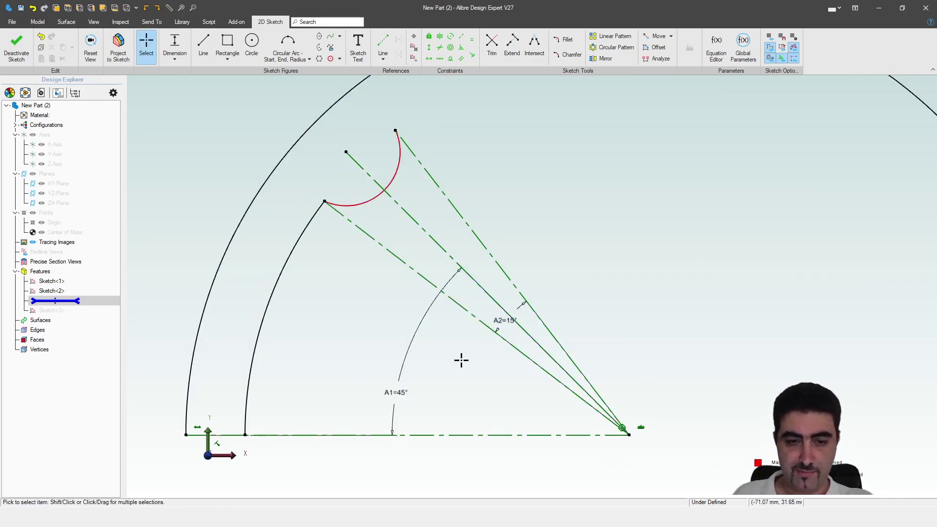
# Step: Try 20° for the angle between the small arc's end lines and set it back to 15°
pyautogui.doubleClick(502, 324)
pyautogui.write('20')
pyautogui.press('Return')
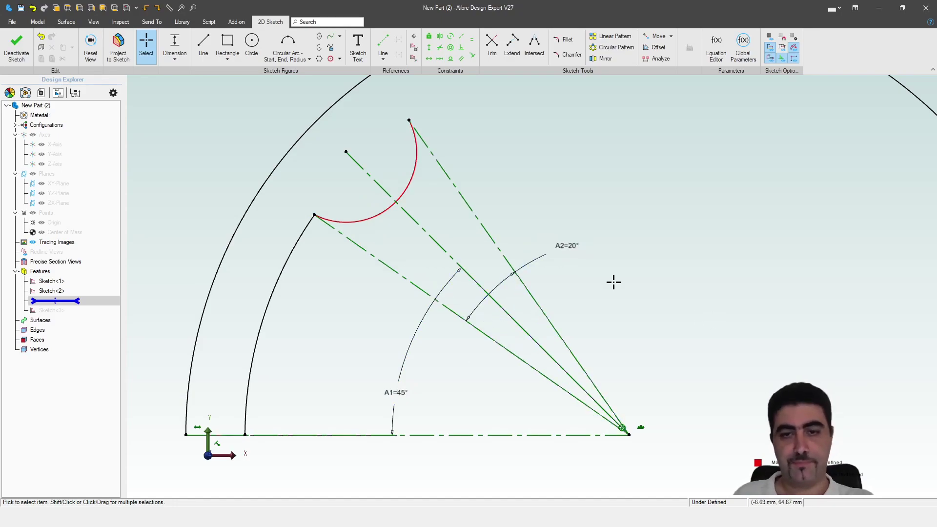
pyautogui.doubleClick(573, 246)
pyautogui.write('15')
pyautogui.press('Return')
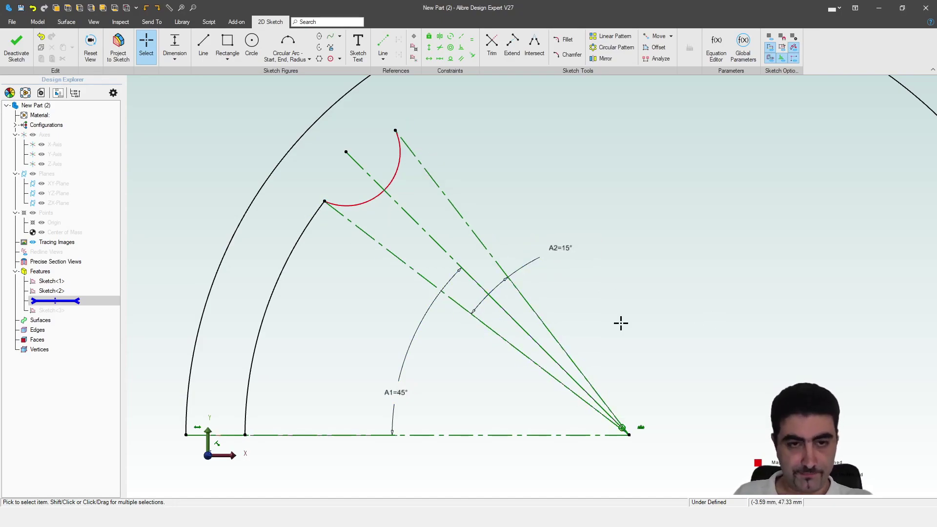
# Step: Draw a vertical reference line from the origin to the top of the large outer arc
pyautogui.scroll(-2, 334, 319)
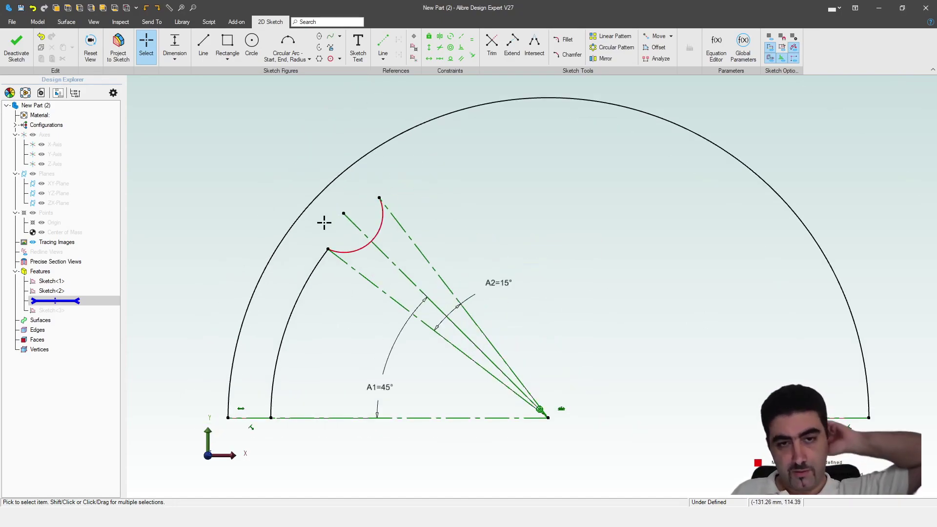
pyautogui.click(383, 43)
pyautogui.click(551, 419)
pyautogui.click(548, 99)
pyautogui.press('Escape')
pyautogui.scroll(1, 315, 245)
pyautogui.scroll(-2, 345, 313)
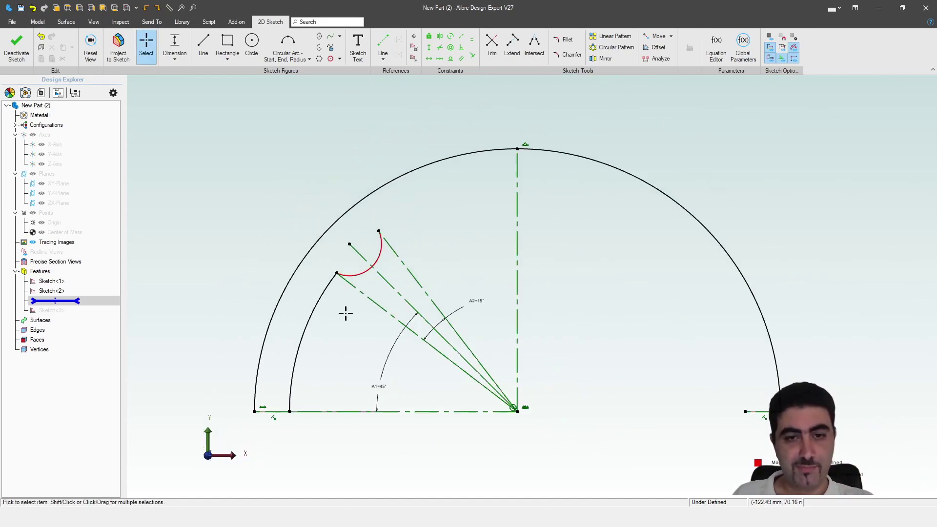
# Step: Draw an arc from the small arc's upper end to a level point about 183 mm away, concentric with the large outer arc
pyautogui.press('a')
pyautogui.click(379, 231)
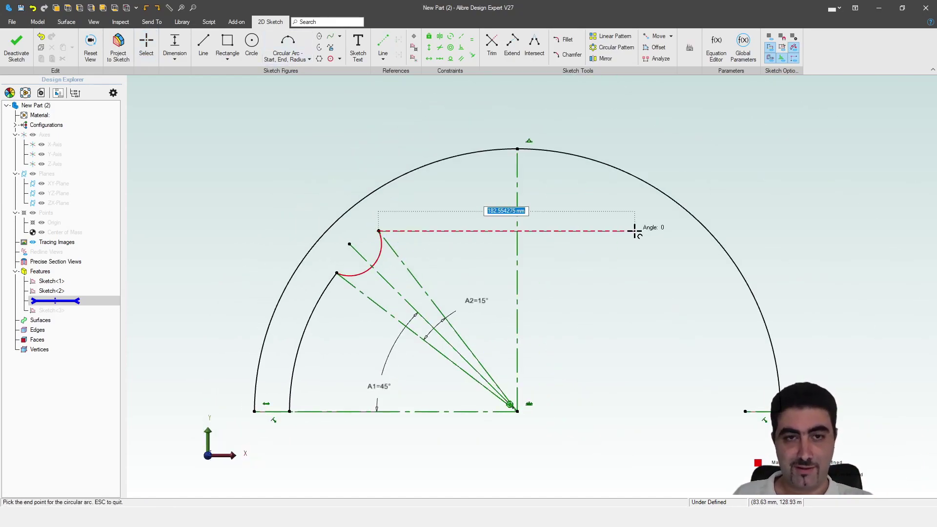
pyautogui.click(634, 231)
pyautogui.click(569, 184)
pyautogui.rightClick(438, 151)
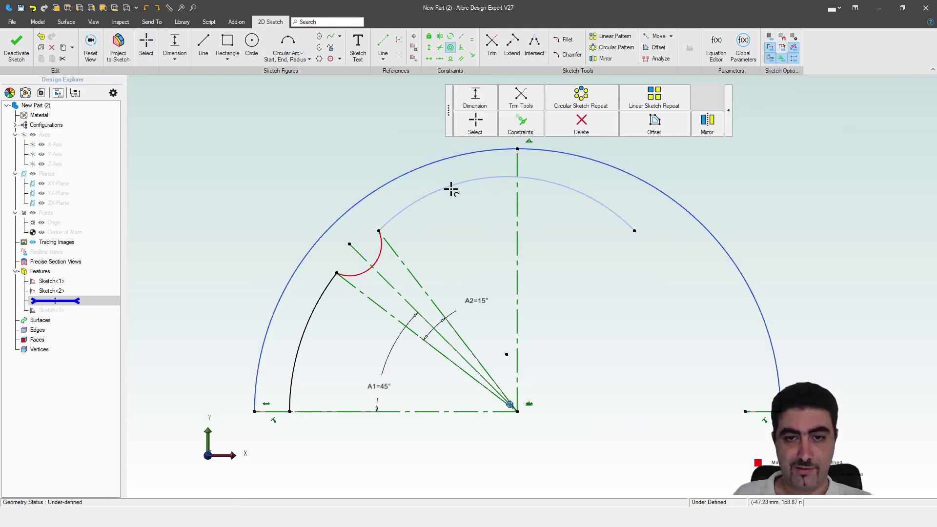
pyautogui.press('Escape')
# Step: Fillet the corner between the inner left arc and the small arc with a 20 mm radius
pyautogui.scroll(4, 342, 312)
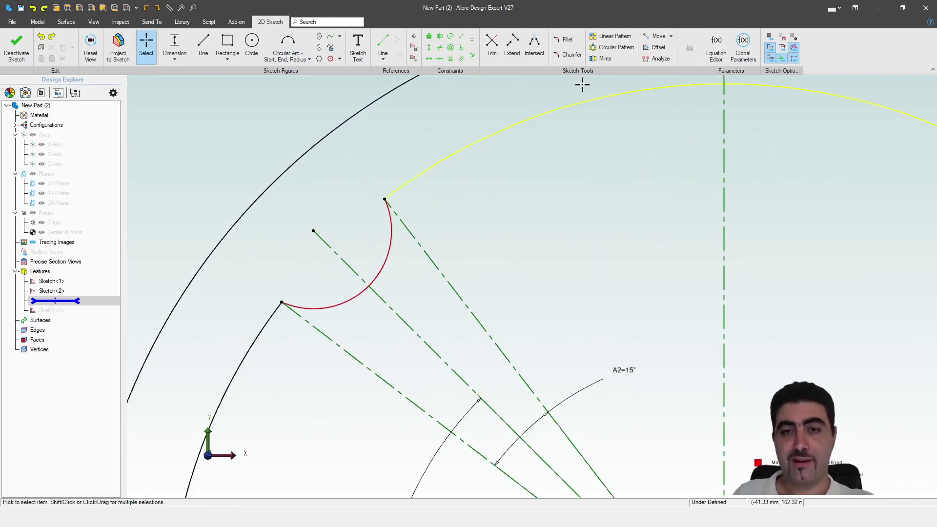
pyautogui.click(565, 39)
pyautogui.scroll(-3, 498, 163)
pyautogui.scroll(2, 351, 264)
pyautogui.click(354, 264)
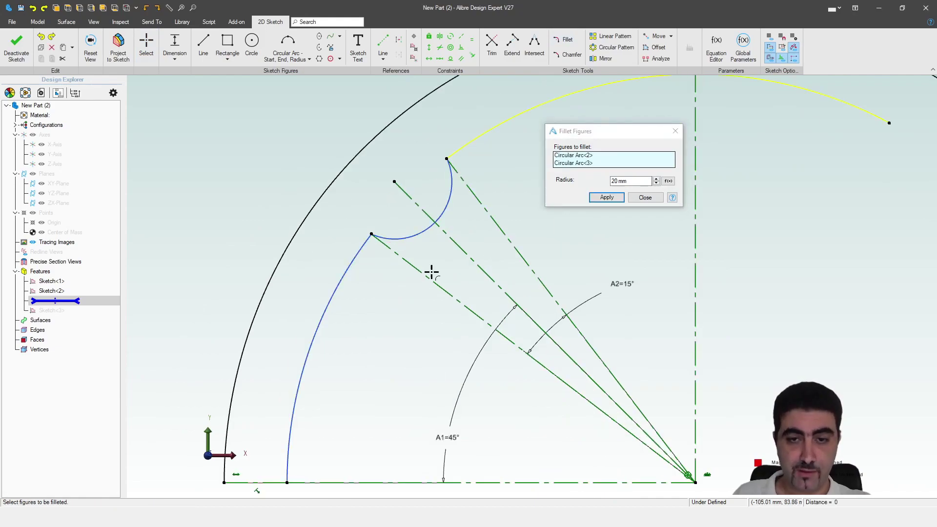
pyautogui.click(607, 197)
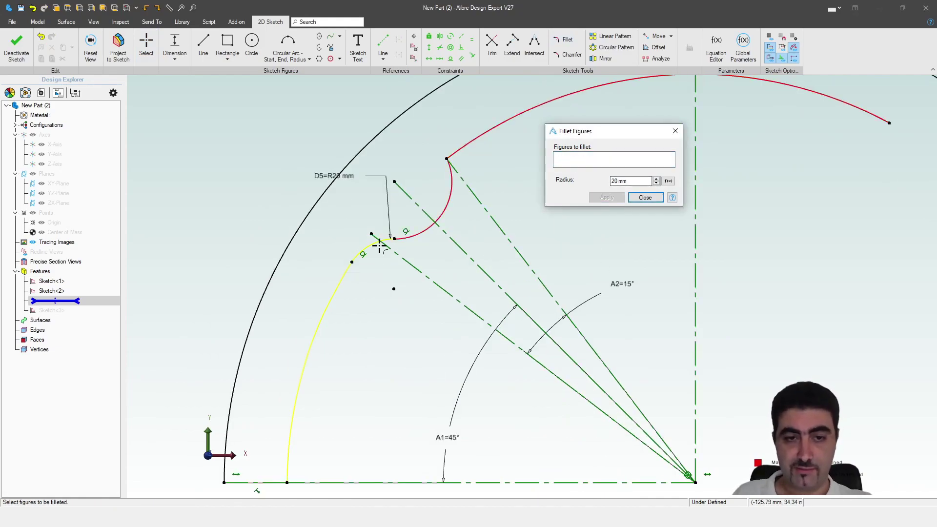
# Step: Fillet the corner between the small arc and the upper inner arc, and set the fillet's radius to 20 mm
pyautogui.scroll(-3, 482, 312)
pyautogui.scroll(2, 417, 169)
pyautogui.click(417, 169)
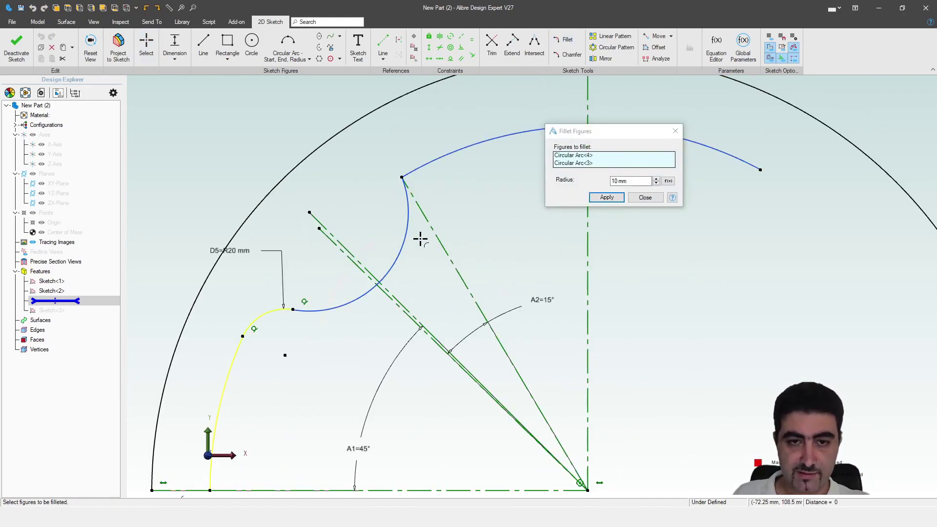
pyautogui.click(605, 198)
pyautogui.press('Escape')
pyautogui.doubleClick(391, 169)
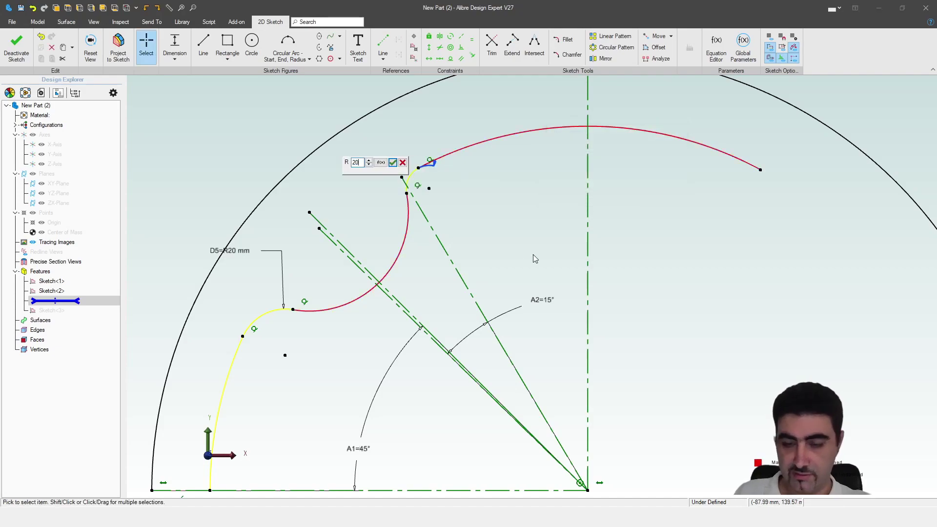
pyautogui.write('20')
pyautogui.press('Return')
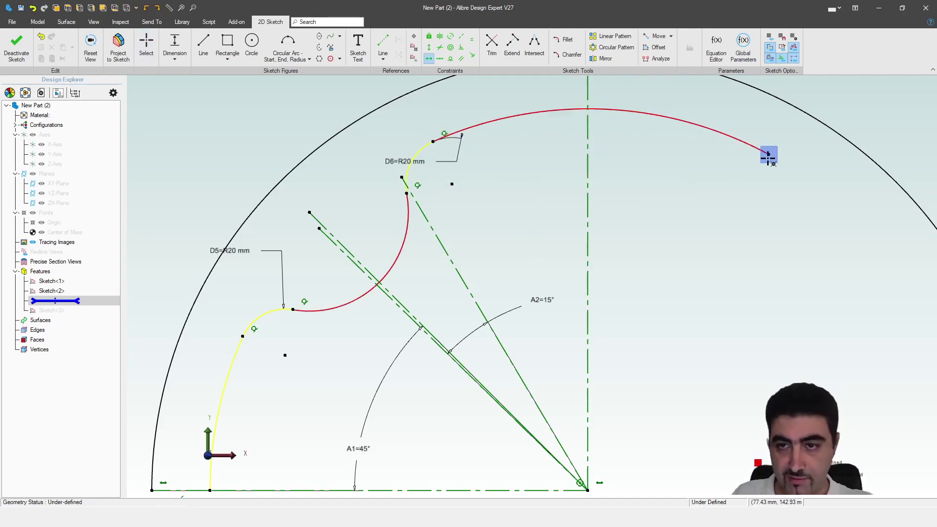
# Step: Constrain the two ends of the upper inner arc horizontally to each other
pyautogui.scroll(-3, 639, 166)
pyautogui.moveTo(698, 176); pyautogui.dragTo(695, 169)
pyautogui.scroll(2, 569, 266)
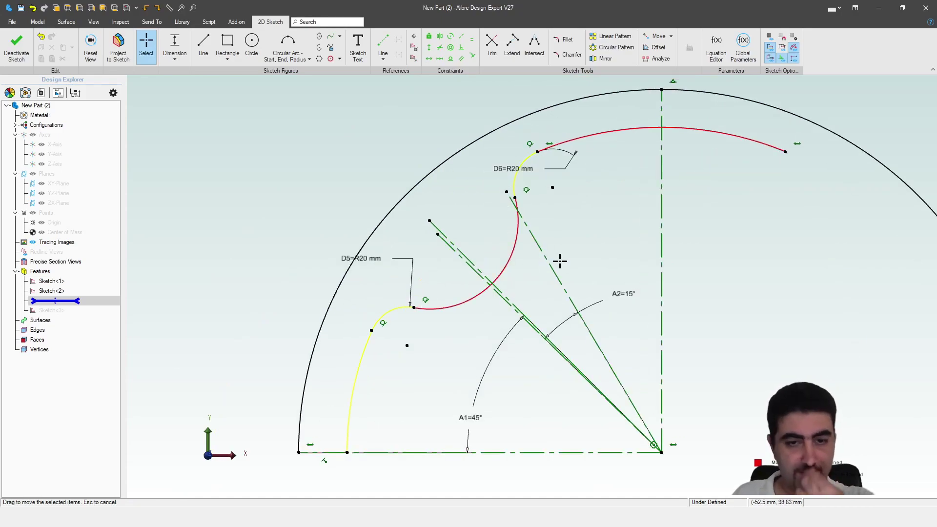
# Step: Add tangent constraints joining the small arc to the upper fillet and the inner left arc to the lower fillet
pyautogui.click(450, 59)
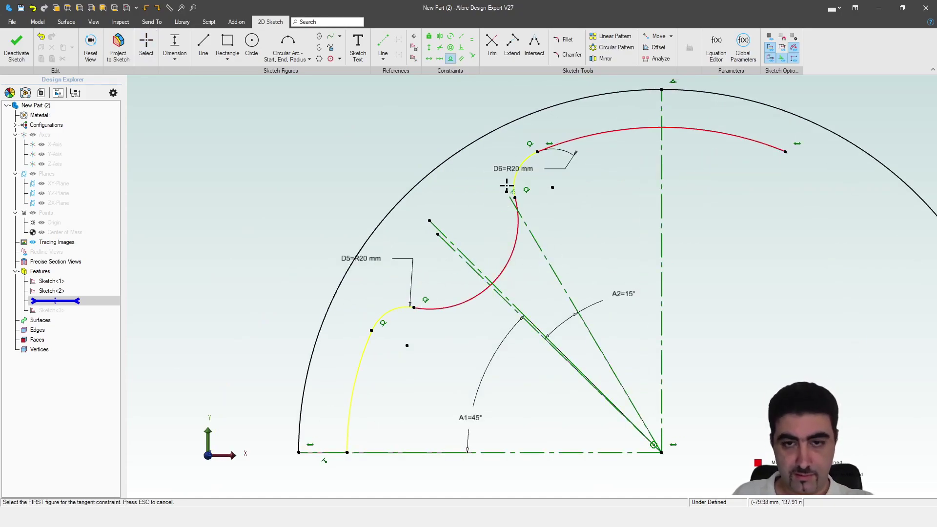
pyautogui.click(360, 373)
pyautogui.press('Escape')
pyautogui.moveTo(414, 308); pyautogui.dragTo(379, 255)
# Step: Dimension the small arc between the two fillets with a 20 mm radius
pyautogui.moveTo(446, 266); pyautogui.dragTo(444, 267)
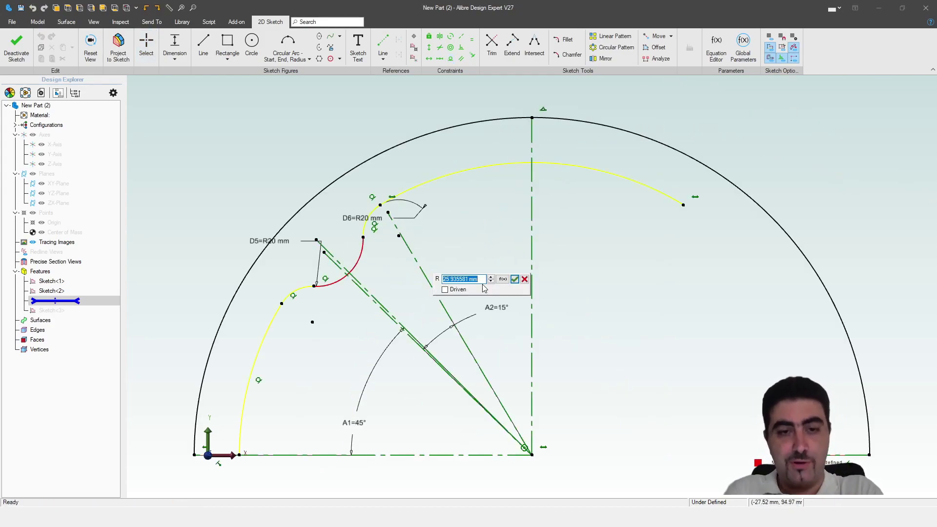
pyautogui.write('20')
pyautogui.press('Return')
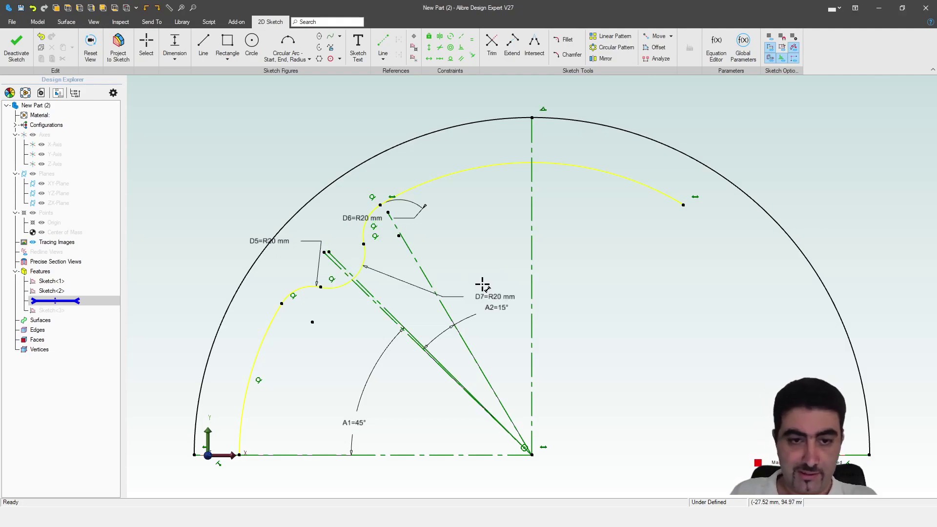
pyautogui.press('Escape')
# Step: Constrain the centres of the upper and lower fillets onto the two outer angled reference lines
pyautogui.scroll(4, 349, 320)
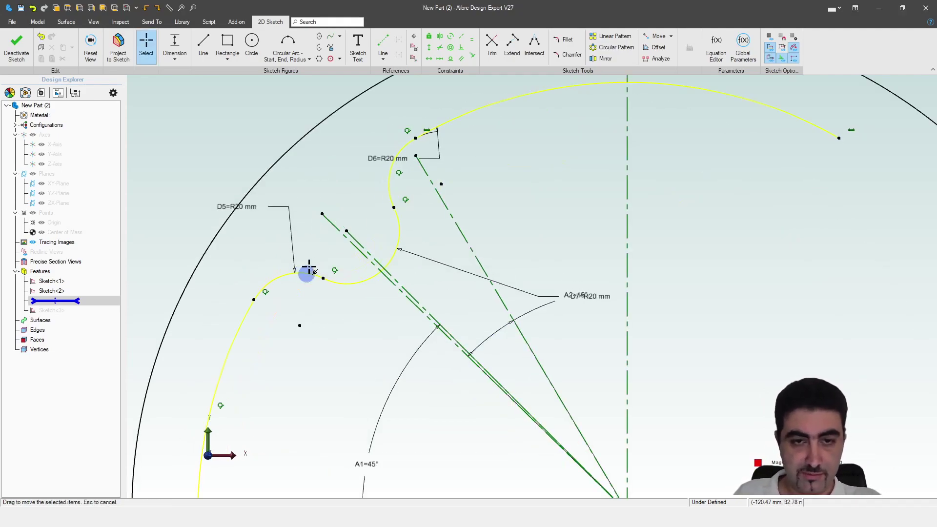
pyautogui.moveTo(389, 215)
pyautogui.mouseDown()
pyautogui.moveTo(397, 219)
pyautogui.moveTo(383, 184)
pyautogui.moveTo(362, 199)
pyautogui.moveTo(463, 229)
pyautogui.mouseUp()
pyautogui.click(471, 56)
pyautogui.click(447, 182)
pyautogui.click(464, 228)
pyautogui.click(333, 204)
pyautogui.click(301, 331)
pyautogui.rightClick(304, 327)
pyautogui.click(333, 294)
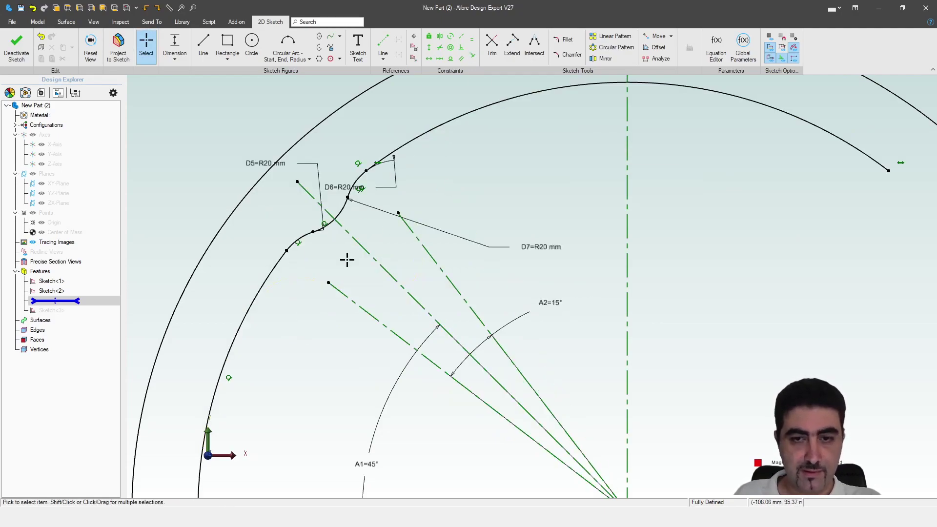
# Step: Set the lower fillet's radius to 10 mm and the small arc's radius to 30 mm
pyautogui.scroll(-3, 346, 258)
pyautogui.scroll(3, 314, 241)
pyautogui.scroll(2, 369, 240)
pyautogui.scroll(-3, 349, 266)
pyautogui.scroll(2, 339, 258)
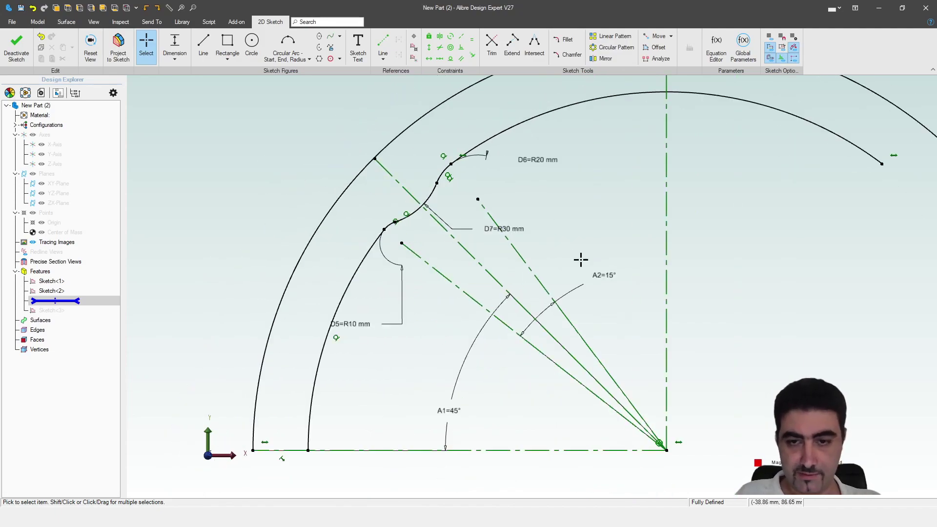
# Step: Vary the angle between the two outer reference lines to 30°, 20° and finally 25°
pyautogui.doubleClick(599, 278)
pyautogui.write('30')
pyautogui.press('Return')
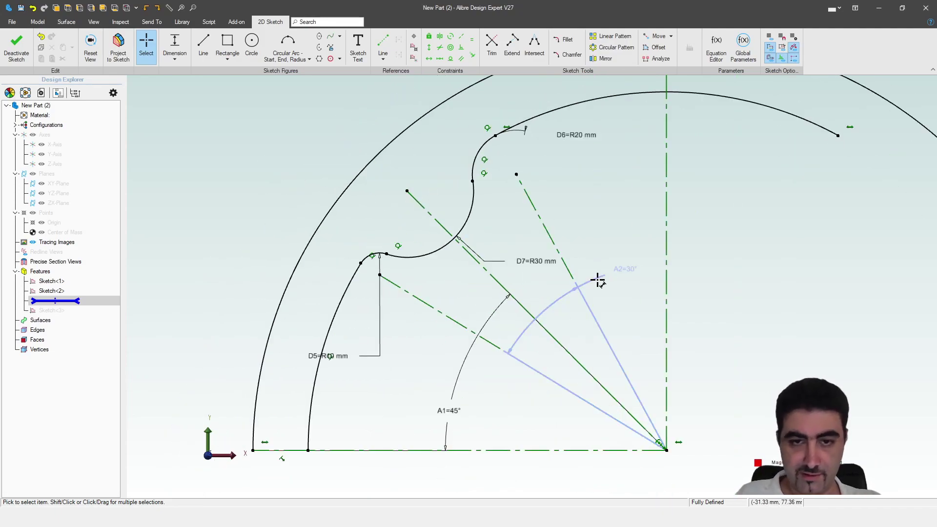
pyautogui.doubleClick(625, 271)
pyautogui.write('20')
pyautogui.press('Return')
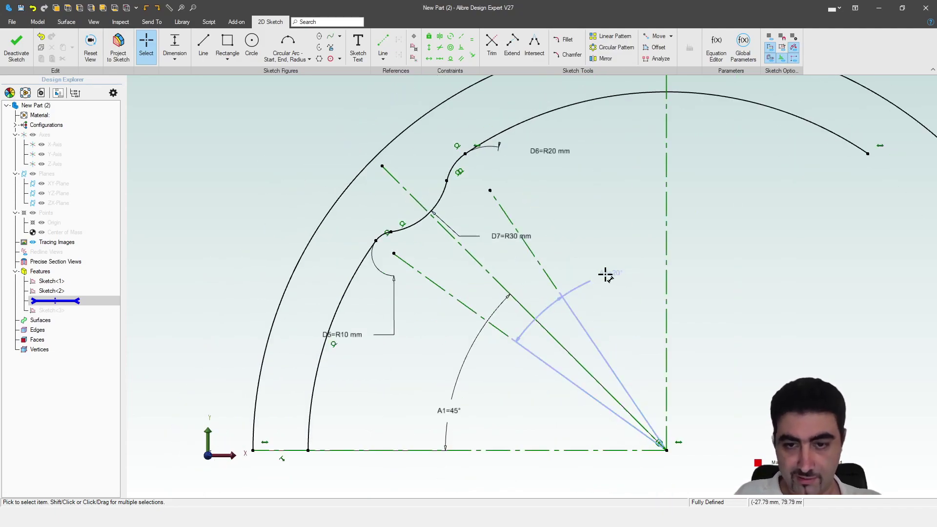
pyautogui.scroll(-3, 283, 169)
pyautogui.scroll(2, 326, 168)
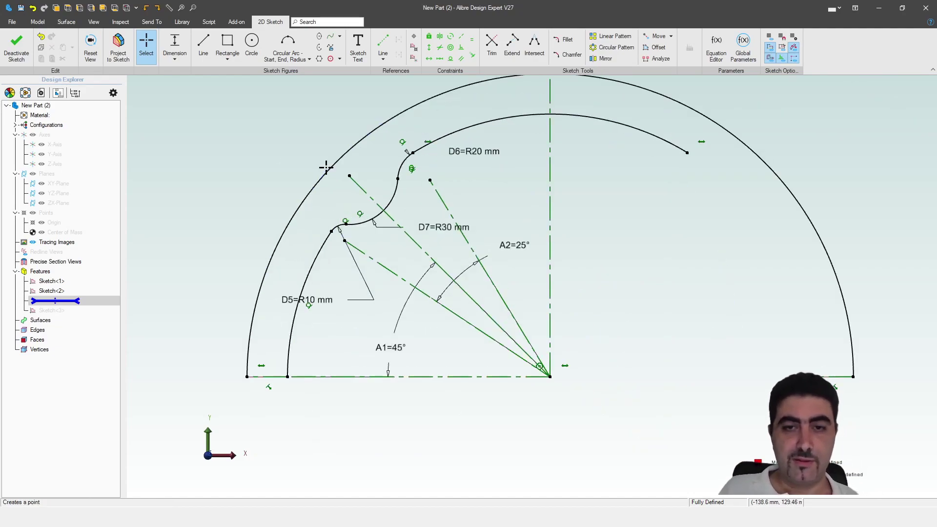
# Step: Mirror the inner left arc, the small arc and both fillets about the vertical reference line
pyautogui.click(601, 59)
pyautogui.click(408, 160)
pyautogui.click(364, 221)
pyautogui.scroll(3, 332, 243)
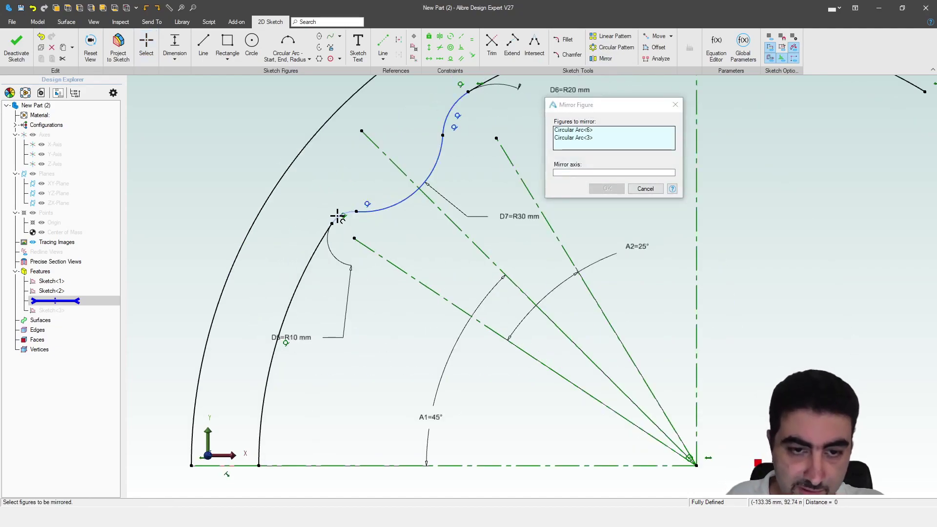
pyautogui.click(322, 246)
pyautogui.scroll(-4, 251, 206)
pyautogui.click(576, 173)
pyautogui.click(503, 203)
pyautogui.scroll(-3, 517, 248)
pyautogui.scroll(-3, 546, 249)
pyautogui.scroll(4, 792, 246)
pyautogui.scroll(-2, 630, 316)
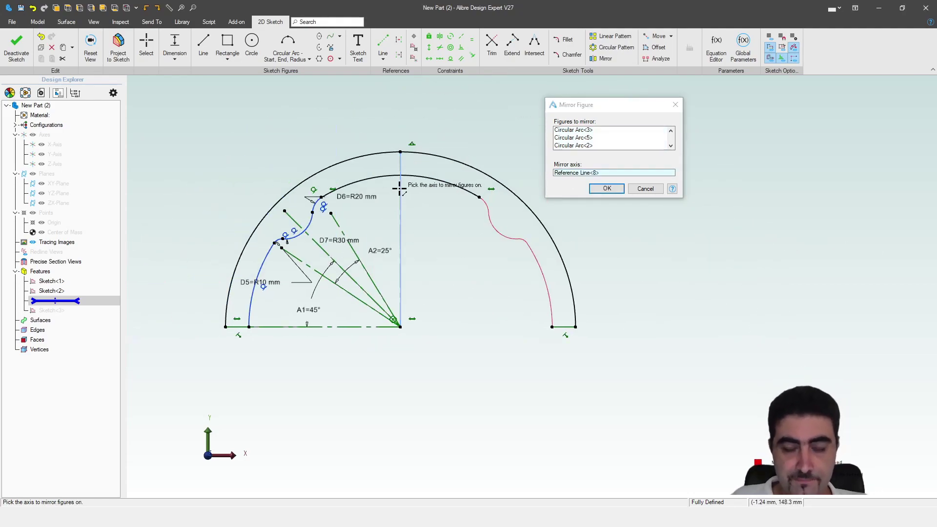
pyautogui.click(606, 189)
# Step: Convert the inner contour's arcs and mirrored right-hand curves to reference figures
pyautogui.scroll(-1, 634, 281)
pyautogui.moveTo(403, 255)
pyautogui.mouseDown(button='middle')
pyautogui.moveTo(415, 271)
pyautogui.moveTo(482, 268)
pyautogui.mouseUp(button='middle')
pyautogui.scroll(2, 482, 270)
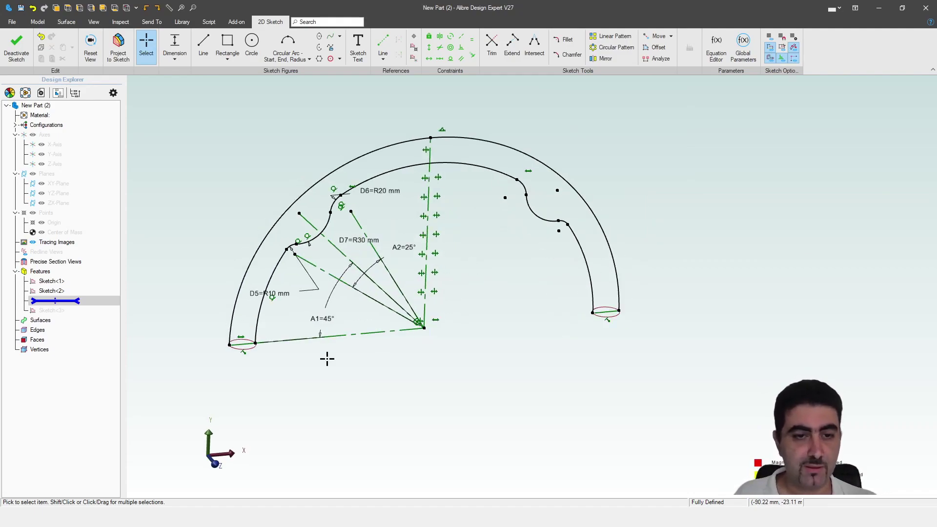
pyautogui.scroll(3, 297, 299)
pyautogui.scroll(-3, 297, 299)
pyautogui.scroll(1, 293, 303)
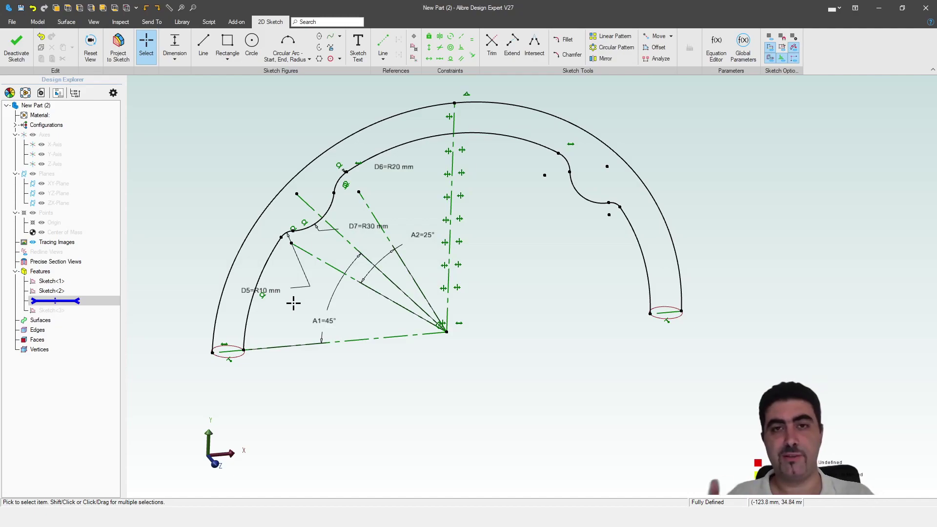
pyautogui.click(261, 267)
pyautogui.moveTo(308, 245); pyautogui.dragTo(318, 338, button='middle')
pyautogui.scroll(3, 318, 338)
pyautogui.keyDown('shift'); pyautogui.click(255, 312); pyautogui.keyUp('shift')
pyautogui.keyDown('shift'); pyautogui.click(301, 304); pyautogui.keyUp('shift')
pyautogui.scroll(-5, 370, 205)
pyautogui.scroll(5, 632, 137)
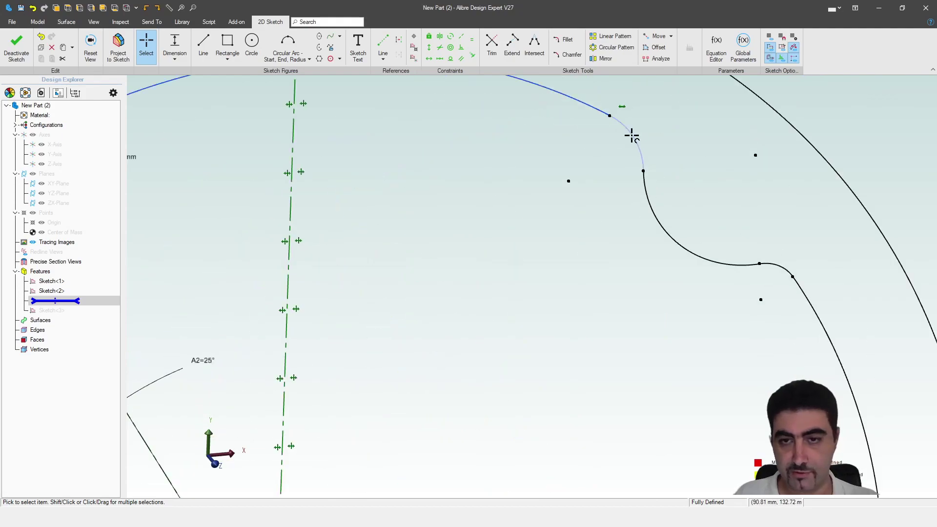
pyautogui.click(803, 266)
pyautogui.scroll(-5, 527, 226)
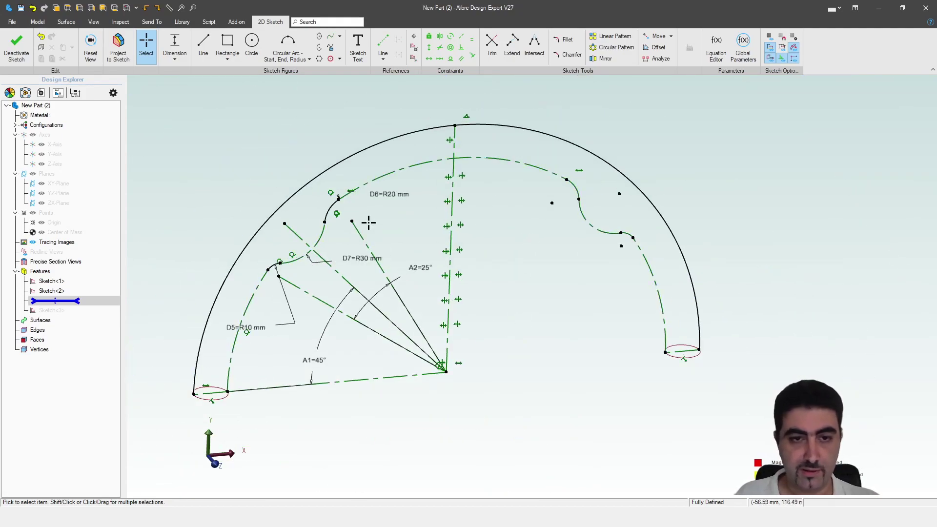
# Step: Convert the two remaining left fillets to reference figures and exit the sketch
pyautogui.scroll(3, 332, 214)
pyautogui.scroll(3, 351, 201)
pyautogui.click(351, 201)
pyautogui.scroll(-5, 481, 244)
pyautogui.scroll(5, 288, 348)
pyautogui.scroll(-6, 356, 249)
pyautogui.click(15, 54)
pyautogui.click(672, 204)
# Step: Start a sketch on the XY-Plane and project Sketch<3> into it as associated reference figures
pyautogui.click(71, 184)
pyautogui.click(118, 51)
pyautogui.click(324, 189)
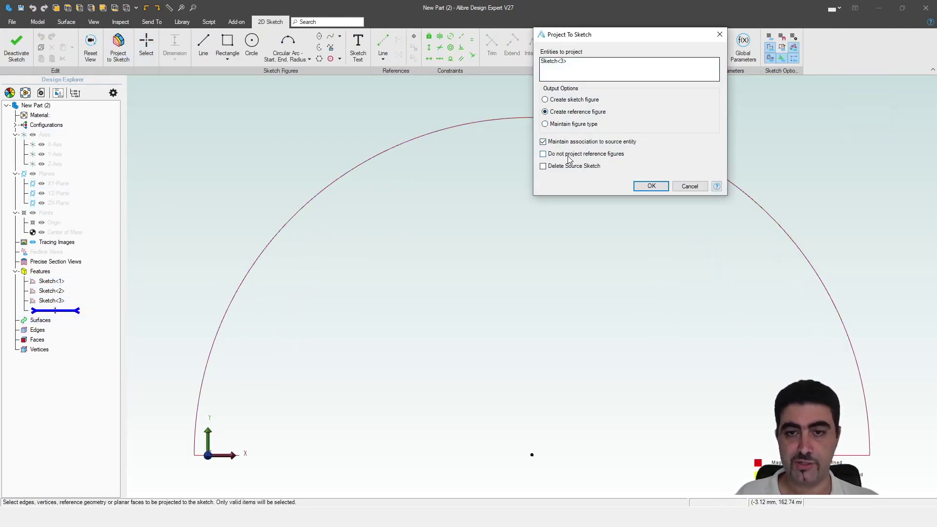
pyautogui.click(651, 186)
pyautogui.scroll(-2, 335, 369)
pyautogui.scroll(2, 287, 342)
# Step: Convert the projected inner contour's arcs from reference to regular sketch figures and exit the sketch
pyautogui.click(264, 337)
pyautogui.scroll(6, 320, 224)
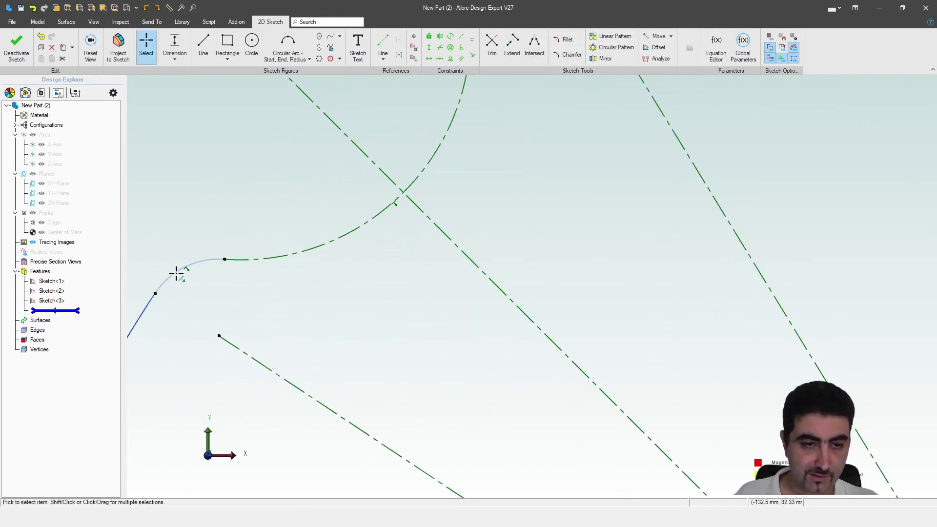
pyautogui.keyDown('shift'); pyautogui.click(178, 272); pyautogui.keyUp('shift')
pyautogui.keyDown('shift'); pyautogui.click(274, 261); pyautogui.keyUp('shift')
pyautogui.scroll(-1, 623, 228)
pyautogui.moveTo(623, 228); pyautogui.dragTo(485, 413, button='middle')
pyautogui.keyDown('shift'); pyautogui.click(351, 232); pyautogui.keyUp('shift')
pyautogui.keyDown('shift'); pyautogui.click(545, 118); pyautogui.keyUp('shift')
pyautogui.scroll(-4, 493, 214)
pyautogui.moveTo(493, 214); pyautogui.dragTo(370, 244, button='middle')
pyautogui.scroll(2, 630, 313)
pyautogui.click(762, 324)
pyautogui.scroll(-3, 592, 314)
pyautogui.click(593, 315)
pyautogui.click(21, 51)
pyautogui.click(672, 201)
# Step: Edit Sketch<4> to convert the fillets missing from the inner contour to sketch figures, then exit the sketch
pyautogui.rightClick(74, 311)
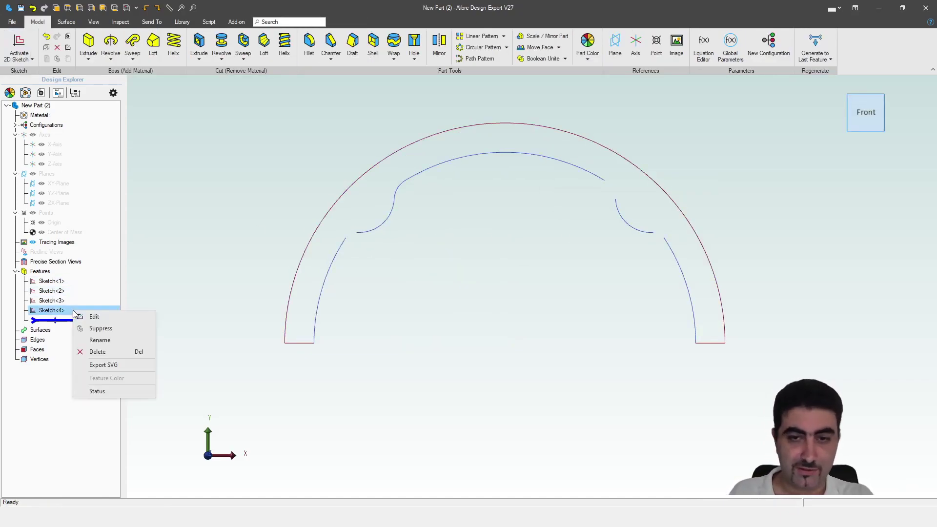
pyautogui.click(115, 318)
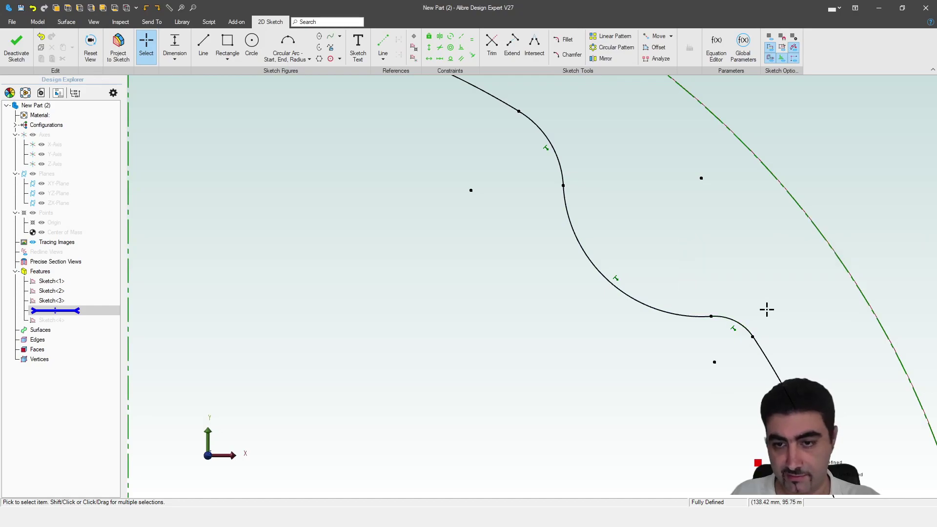
pyautogui.scroll(-5, 767, 309)
pyautogui.click(19, 50)
pyautogui.click(671, 202)
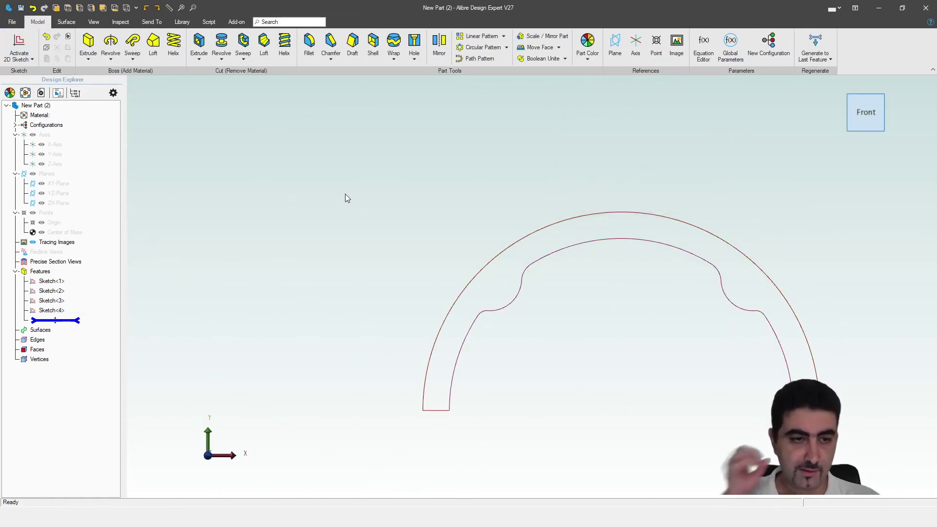
pyautogui.scroll(-3, 280, 182)
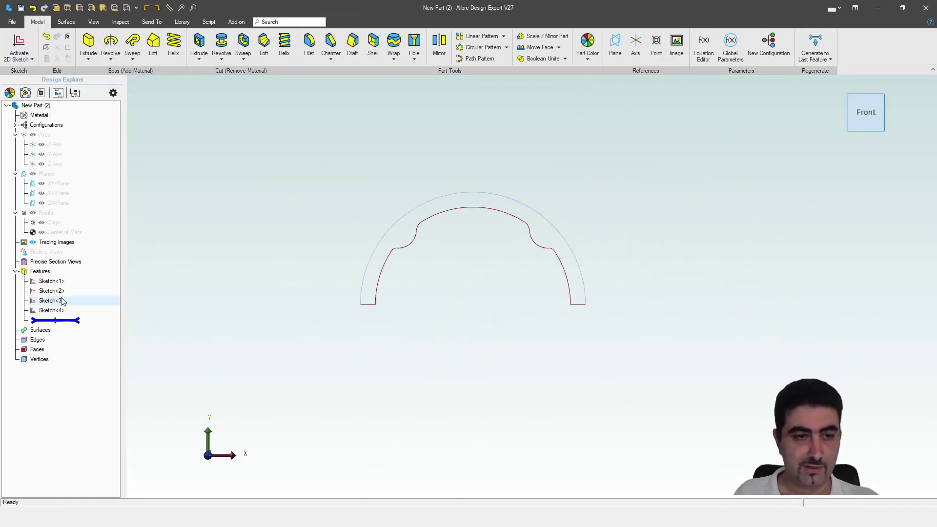
# Step: Start a sketch on the XY-Plane and project Sketch<1> into it, maintaining figure type and association to the source
pyautogui.doubleClick(72, 187)
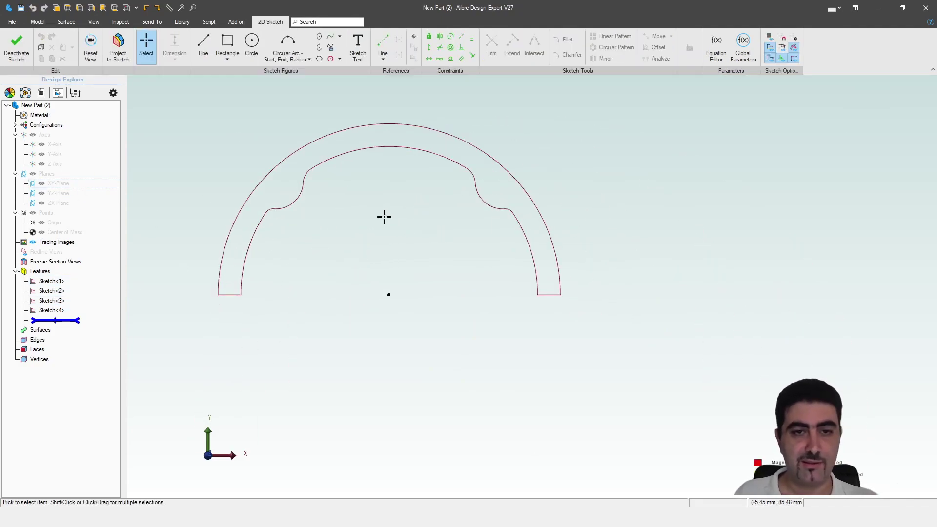
pyautogui.click(118, 46)
pyautogui.click(51, 281)
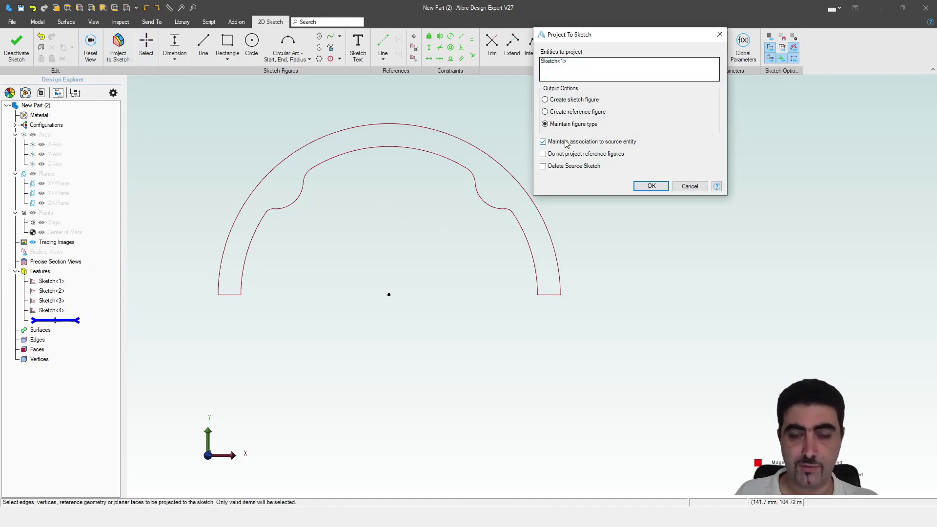
pyautogui.press('Return')
pyautogui.scroll(2, 245, 345)
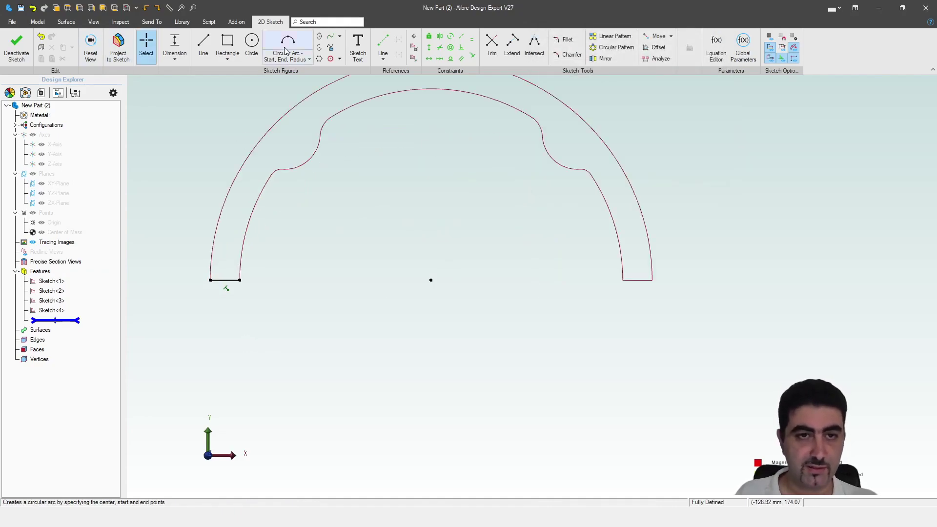
# Step: Draw a lower arc from the projected left line's midpoint to the right profile and move its centre onto the origin
pyautogui.click(286, 51)
pyautogui.click(225, 280)
pyautogui.click(640, 280)
pyautogui.click(617, 381)
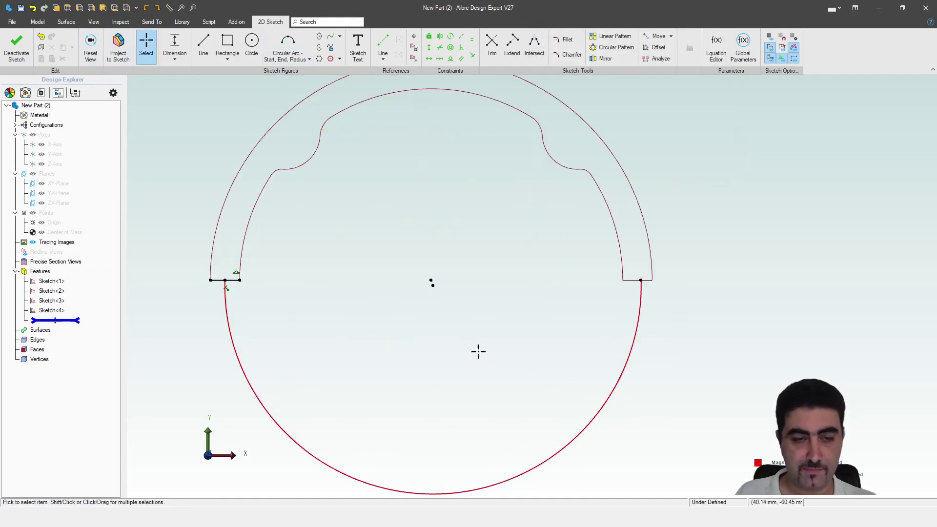
pyautogui.moveTo(432, 285); pyautogui.dragTo(431, 281)
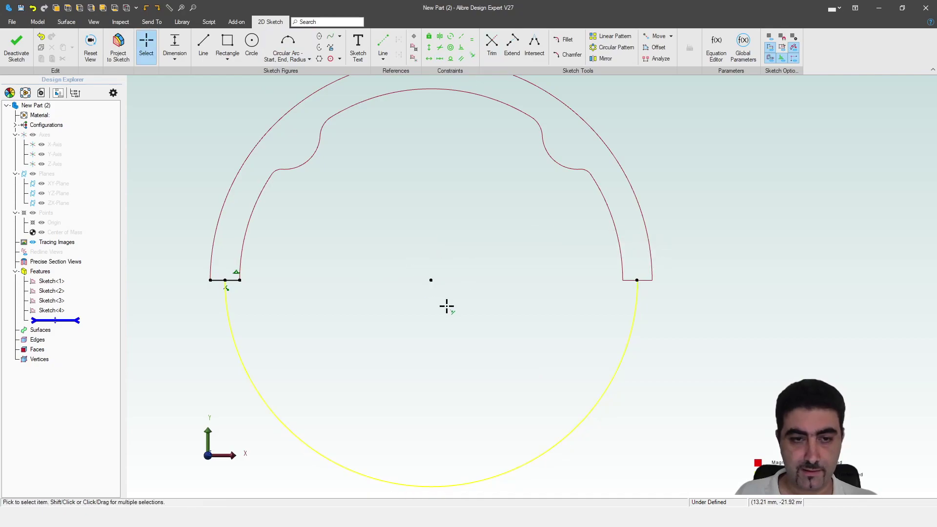
# Step: Constrain the lower arc's right end horizontally to the origin and exit the sketch
pyautogui.moveTo(644, 281); pyautogui.dragTo(664, 320)
pyautogui.press('h')
pyautogui.click(635, 315)
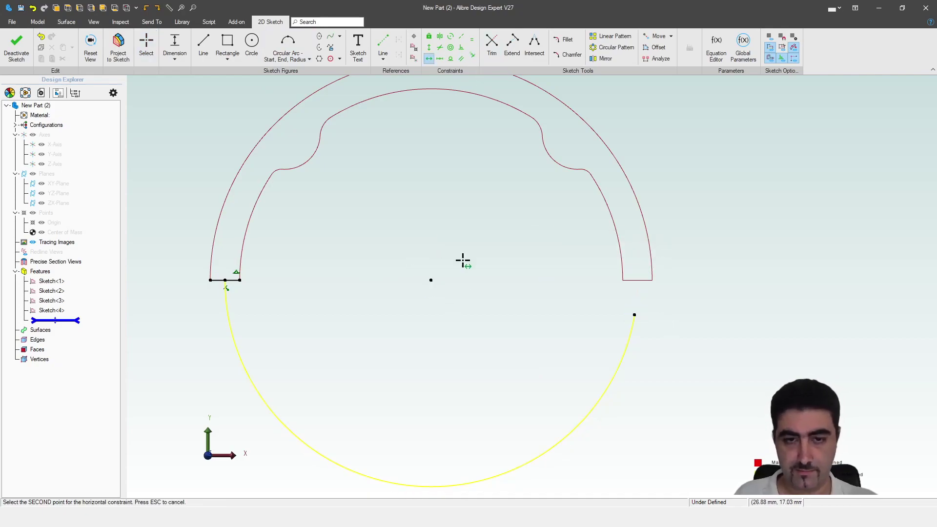
pyautogui.click(431, 280)
pyautogui.press('Escape')
pyautogui.scroll(5, 205, 291)
pyautogui.scroll(3, 210, 285)
pyautogui.scroll(-5, 272, 366)
pyautogui.click(18, 47)
pyautogui.click(662, 205)
# Step: Start a boss loft using the left and right circle sketches, Sketch<1> and Sketch<2>, as cross sections
pyautogui.moveTo(341, 276)
pyautogui.mouseDown(button='middle')
pyautogui.moveTo(374, 291)
pyautogui.moveTo(320, 292)
pyautogui.moveTo(236, 163)
pyautogui.mouseUp(button='middle')
pyautogui.click(152, 43)
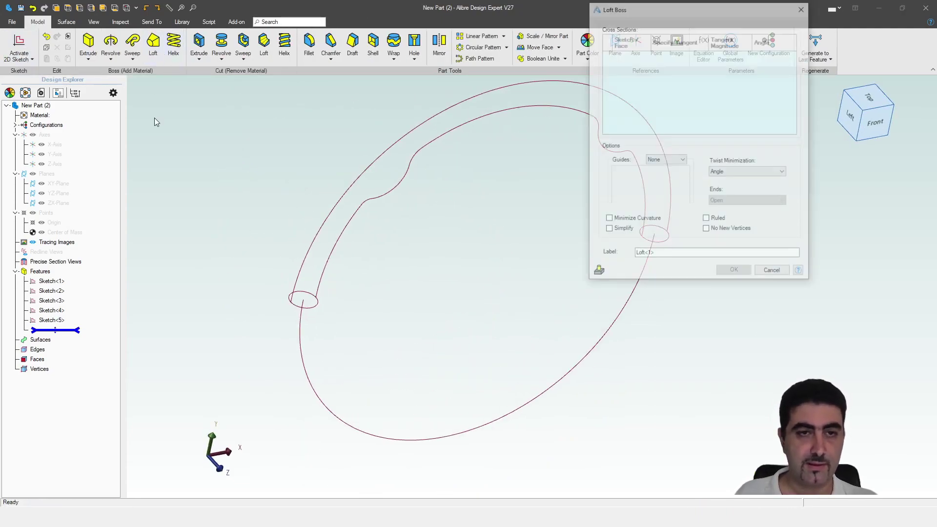
pyautogui.click(315, 305)
pyautogui.moveTo(470, 311); pyautogui.dragTo(367, 357, button='middle')
pyautogui.click(560, 287)
pyautogui.scroll(-2, 573, 315)
pyautogui.moveTo(517, 321); pyautogui.dragTo(426, 305, button='middle')
pyautogui.moveTo(542, 288)
pyautogui.mouseDown(button='middle')
pyautogui.moveTo(528, 327)
pyautogui.moveTo(541, 285)
pyautogui.mouseUp(button='middle')
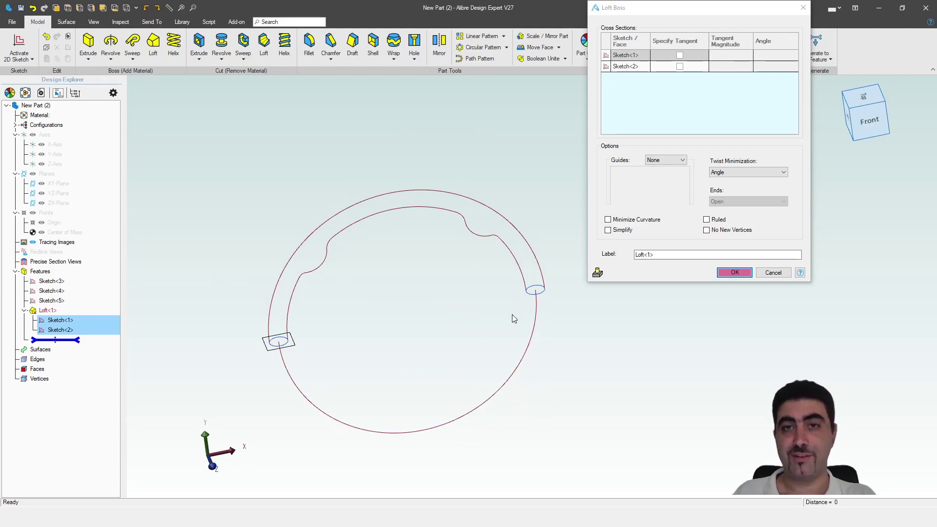
# Step: Set the loft guides to Local, use Sketch<3> and Sketch<4> as guide curves, and complete the loft
pyautogui.click(676, 161)
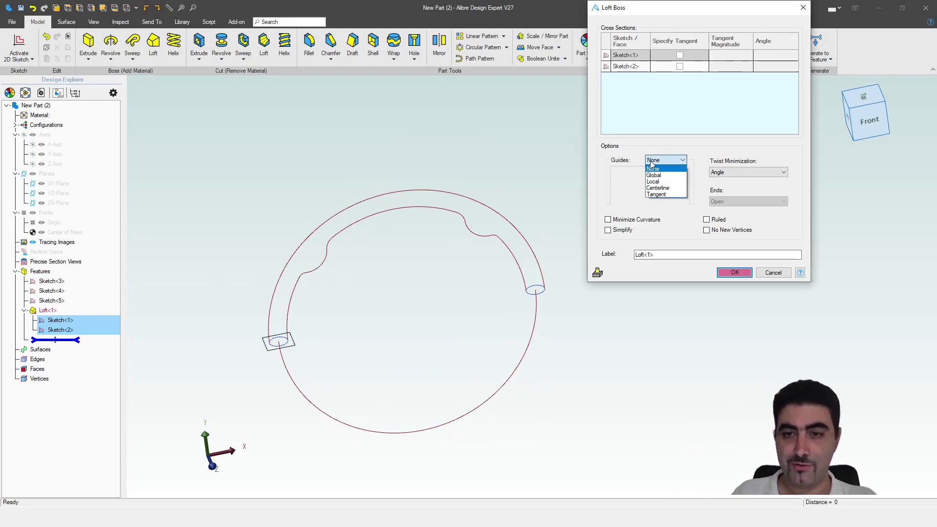
pyautogui.click(653, 181)
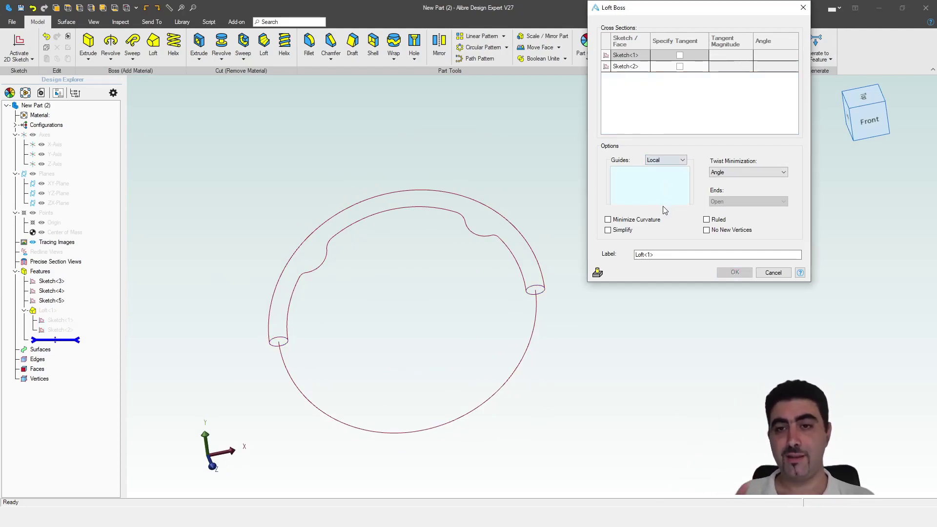
pyautogui.click(681, 160)
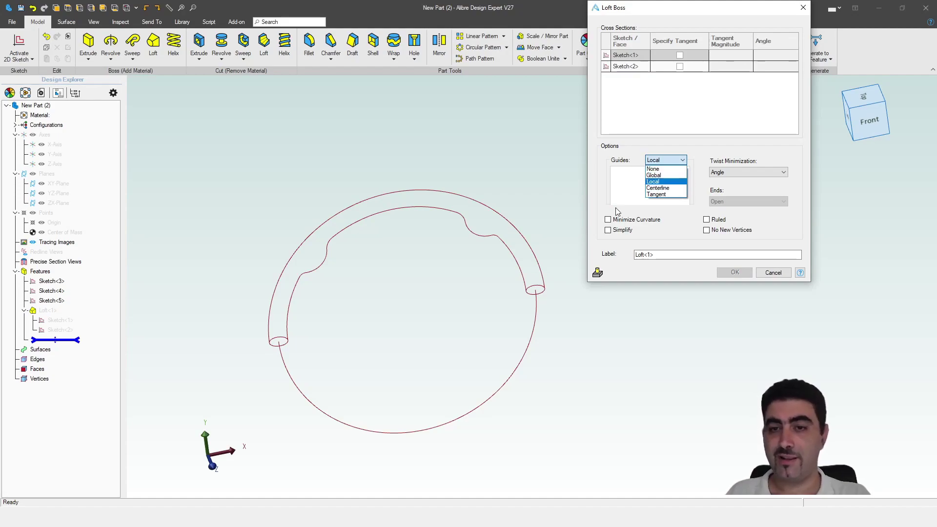
pyautogui.click(660, 190)
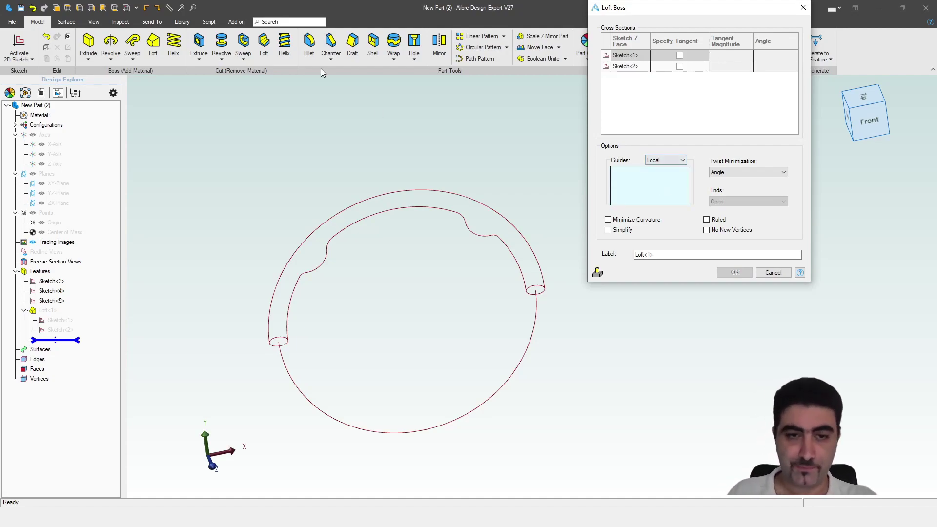
pyautogui.click(295, 249)
pyautogui.click(293, 284)
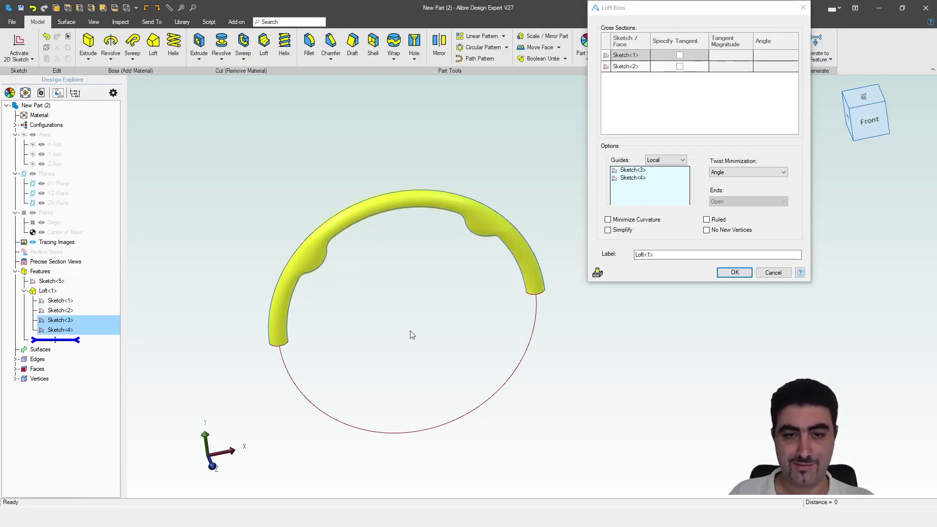
pyautogui.moveTo(410, 331); pyautogui.dragTo(409, 310, button='middle')
pyautogui.click(740, 276)
pyautogui.click(185, 316)
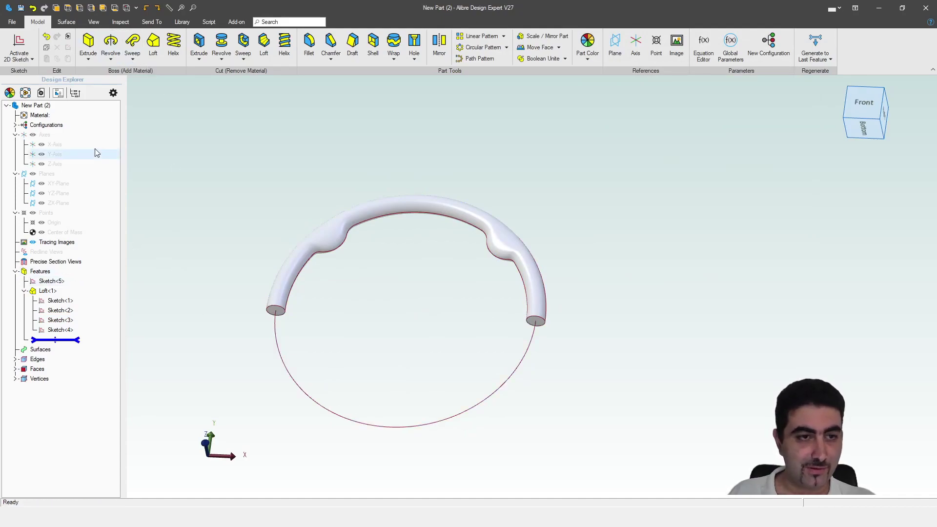
# Step: Start a sketch on the ZX plane, project the circular edge of the loft's left end into it, and exit the sketch
pyautogui.doubleClick(71, 205)
pyautogui.moveTo(224, 283); pyautogui.dragTo(246, 238, button='middle')
pyautogui.scroll(-4, 379, 314)
pyautogui.moveTo(379, 313)
pyautogui.mouseDown(button='middle')
pyautogui.moveTo(496, 341)
pyautogui.moveTo(479, 328)
pyautogui.mouseUp(button='middle')
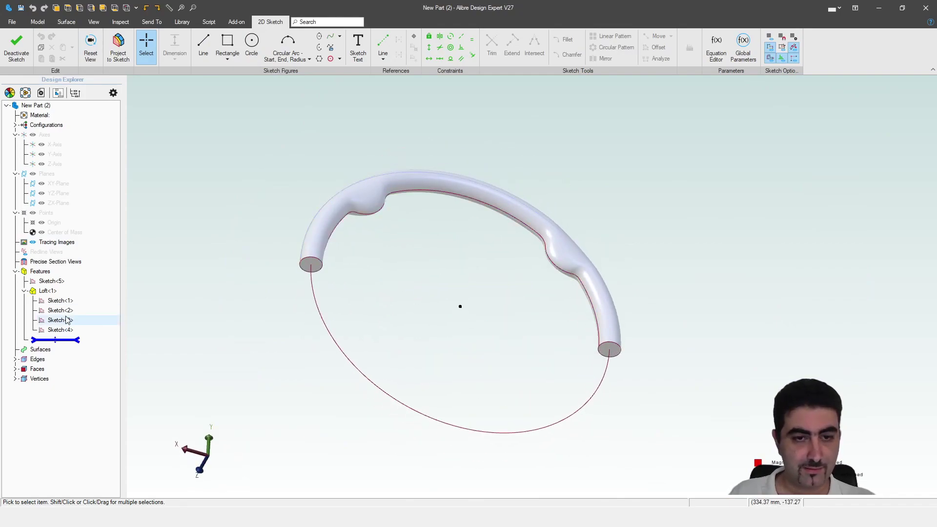
pyautogui.click(619, 351)
pyautogui.click(755, 312)
pyautogui.click(785, 266)
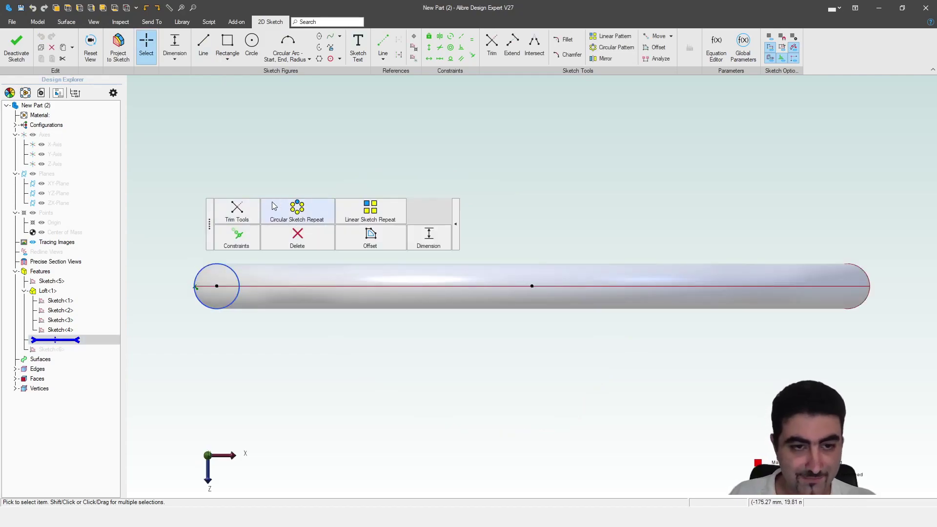
pyautogui.click(29, 55)
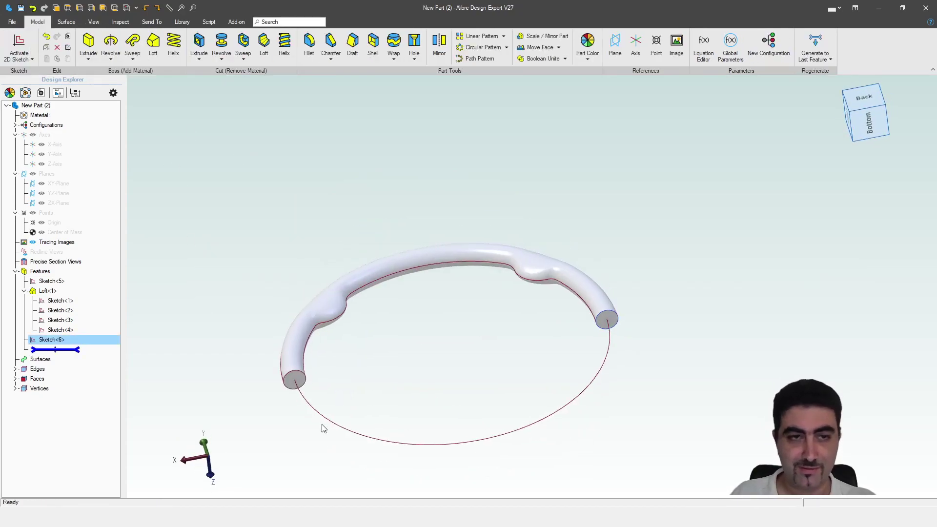
# Step: Sweep the projected circle, Sketch<6>, along the lower arc, Sketch<5>, to close the rim
pyautogui.click(132, 43)
pyautogui.click(592, 385)
pyautogui.click(642, 165)
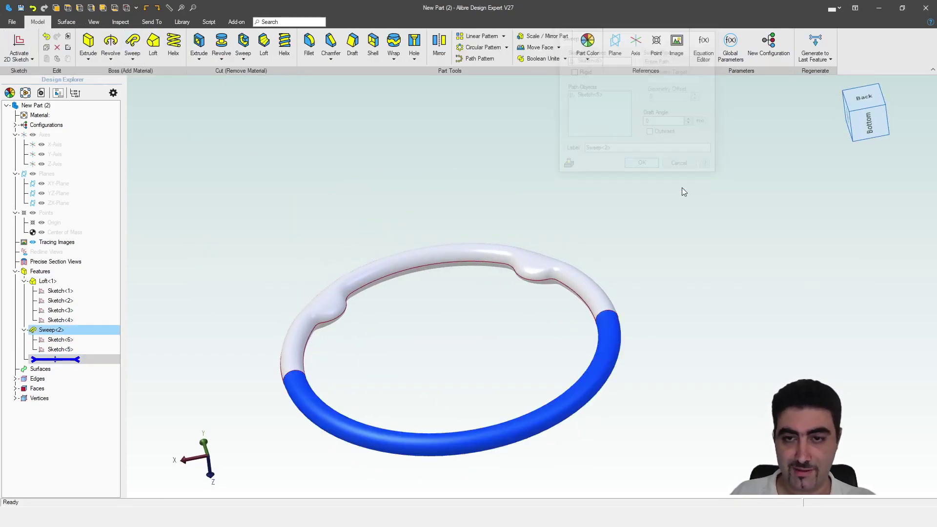
pyautogui.click(681, 187)
pyautogui.moveTo(682, 187); pyautogui.dragTo(616, 262, button='middle')
pyautogui.scroll(-2, 630, 218)
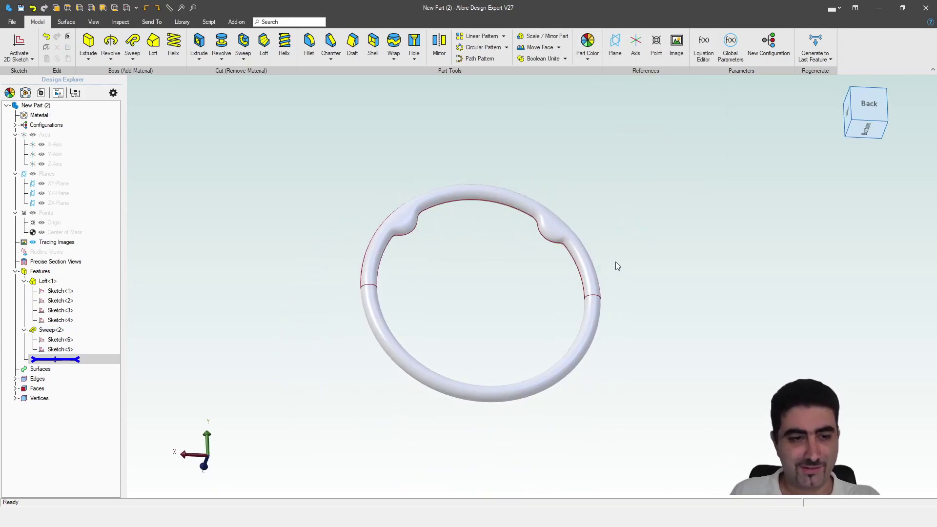
# Step: Insert a reference plane offset 60 mm from the XY plane
pyautogui.click(617, 47)
pyautogui.moveTo(480, 313); pyautogui.dragTo(503, 292, button='middle')
pyautogui.click(57, 184)
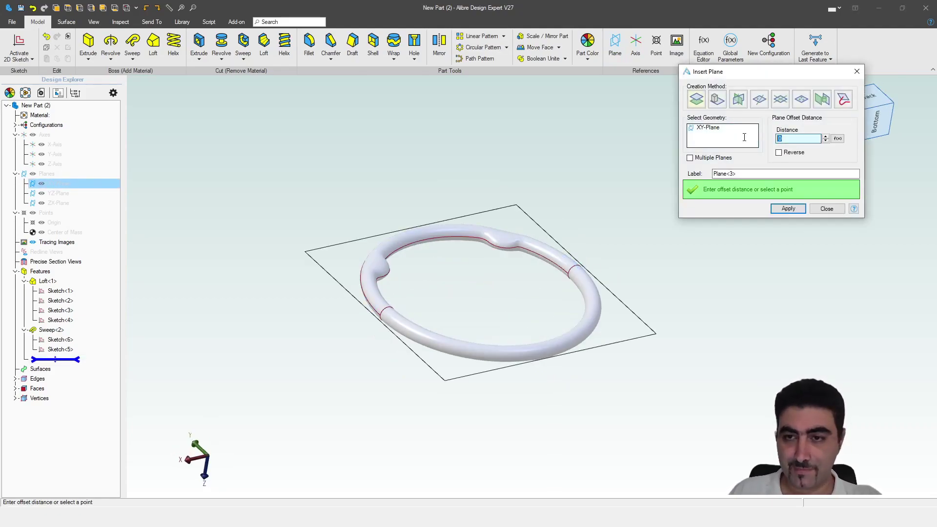
pyautogui.moveTo(693, 312); pyautogui.dragTo(686, 356, button='middle')
pyautogui.click(786, 138)
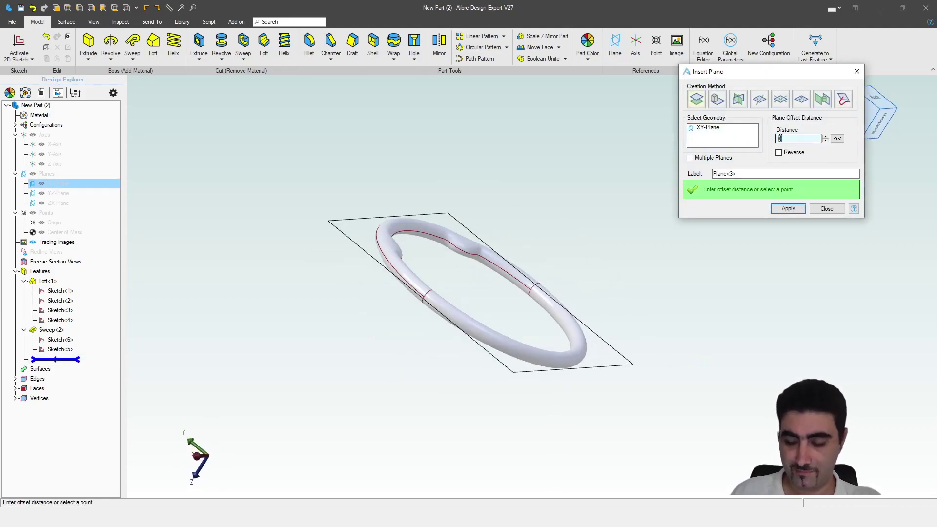
pyautogui.click(762, 172)
pyautogui.moveTo(541, 260); pyautogui.dragTo(585, 258, button='middle')
pyautogui.moveTo(800, 139); pyautogui.dragTo(742, 137)
pyautogui.write('60')
pyautogui.press('Return')
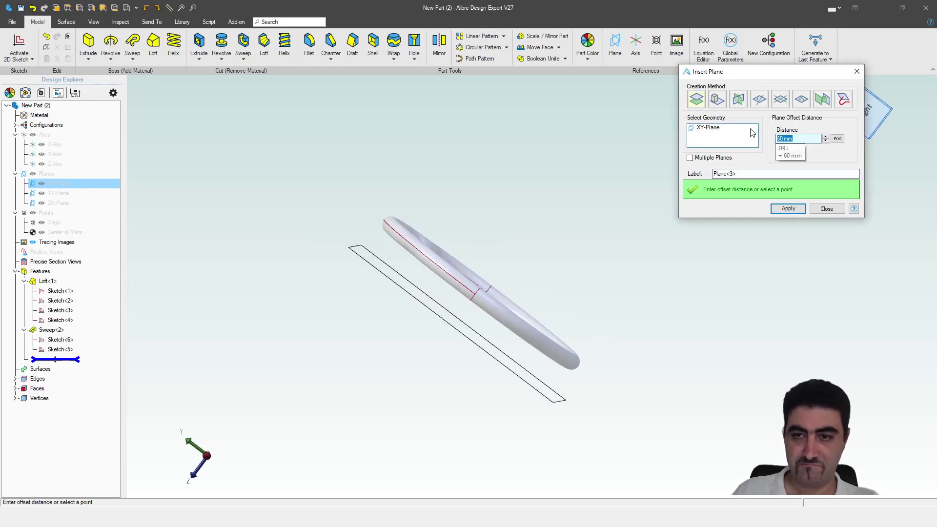
pyautogui.click(748, 173)
pyautogui.moveTo(595, 295); pyautogui.dragTo(556, 303, button='middle')
pyautogui.click(788, 209)
# Step: Start a sketch on the new offset plane and draw a circle centred on the origin
pyautogui.press('s')
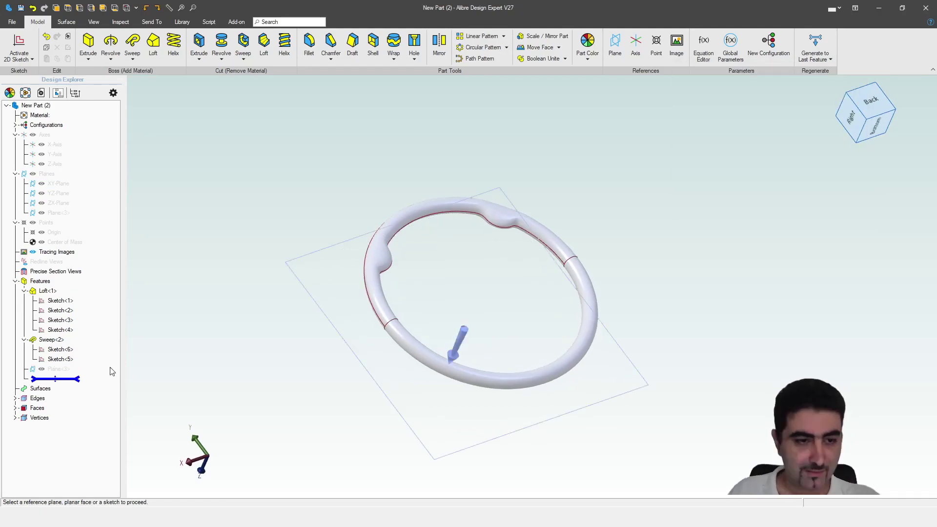
pyautogui.click(111, 370)
pyautogui.press('c')
pyautogui.click(532, 287)
pyautogui.click(564, 357)
pyautogui.press('Escape')
# Step: Dimension the hub circle's diameter at 80 mm, revise it to 120 mm, and exit the sketch
pyautogui.press('d')
pyautogui.click(593, 332)
pyautogui.click(636, 231)
pyautogui.write('80')
pyautogui.press('Return')
pyautogui.doubleClick(647, 222)
pyautogui.write('120')
pyautogui.press('Return')
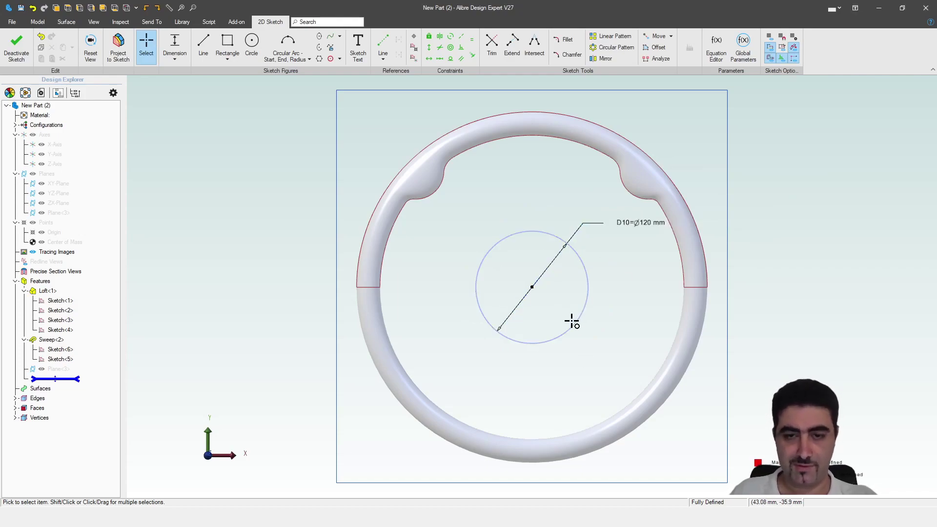
pyautogui.click(13, 52)
# Step: Reopen the hub sketch and add a concentric inner circle with a diameter of 60 mm
pyautogui.rightClick(88, 377)
pyautogui.click(102, 383)
pyautogui.press('c')
pyautogui.click(532, 287)
pyautogui.click(551, 314)
pyautogui.press('Escape')
pyautogui.press('d')
pyautogui.click(555, 309)
pyautogui.click(638, 254)
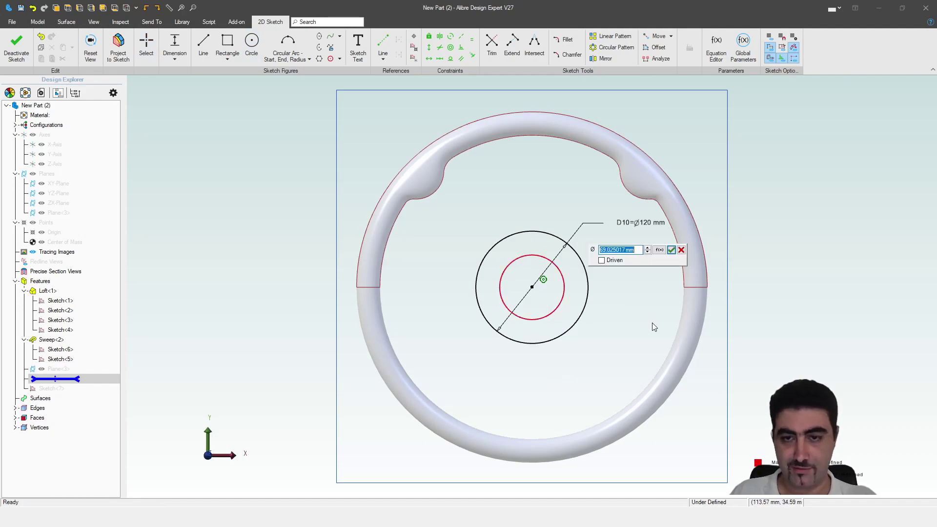
pyautogui.write('60')
pyautogui.press('Return')
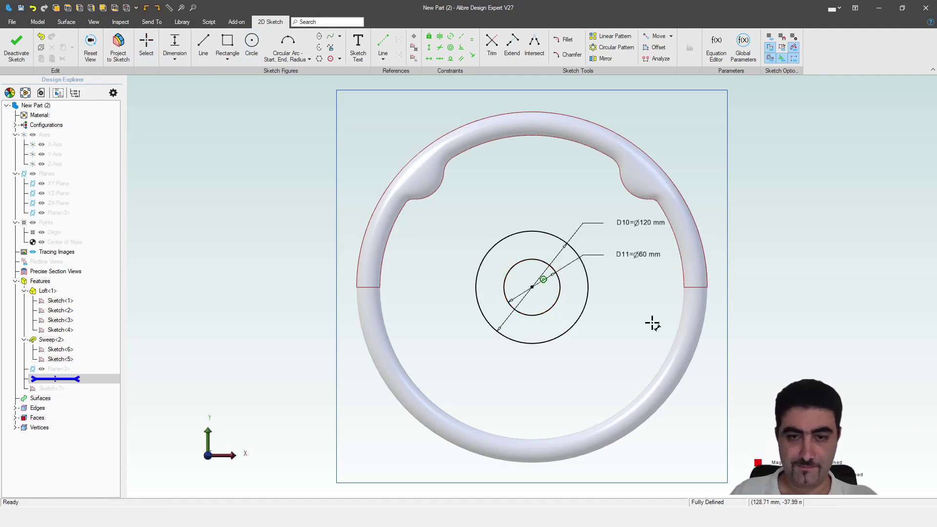
# Step: Exit the sketch and extrude the hub ring profile as a boss along its normal
pyautogui.click(3, 50)
pyautogui.press('e')
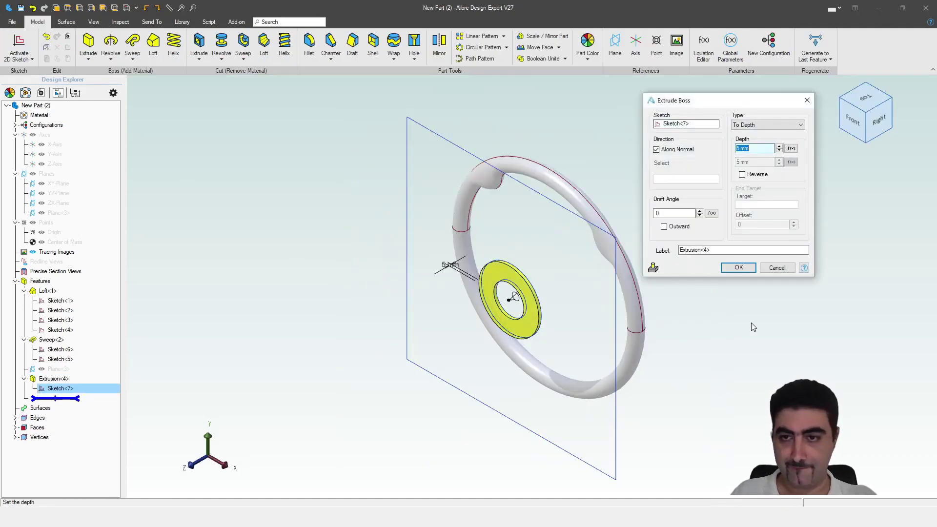
pyautogui.press('Return')
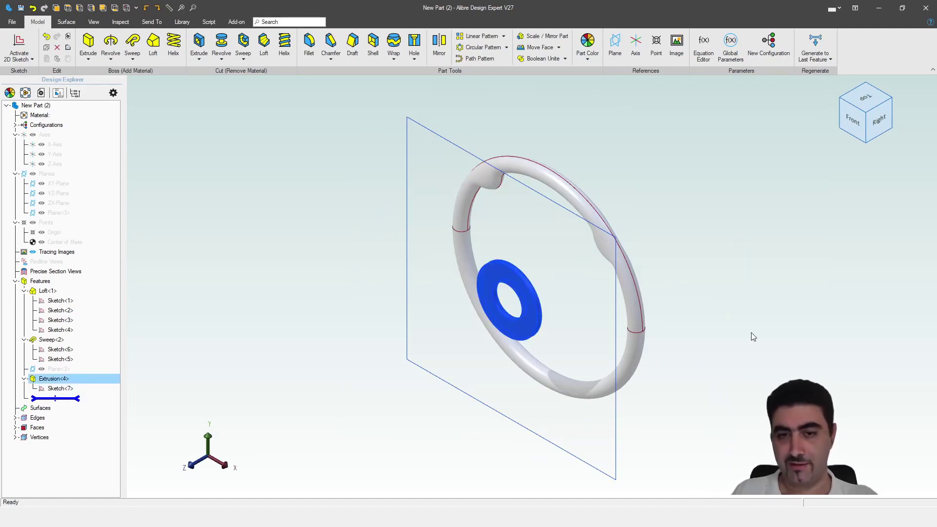
pyautogui.click(751, 332)
pyautogui.moveTo(659, 331); pyautogui.dragTo(378, 279, button='middle')
# Step: Move the slanted line's upper end inside the rim circle and make its centre-to-end reference line equal to the hub's outer side edge
pyautogui.scroll(2, 302, 250)
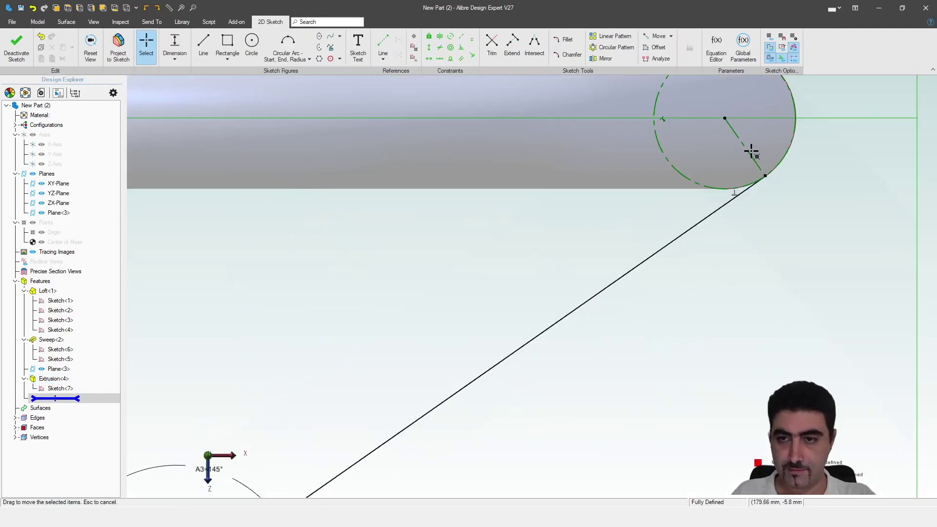
pyautogui.moveTo(766, 176); pyautogui.dragTo(743, 146)
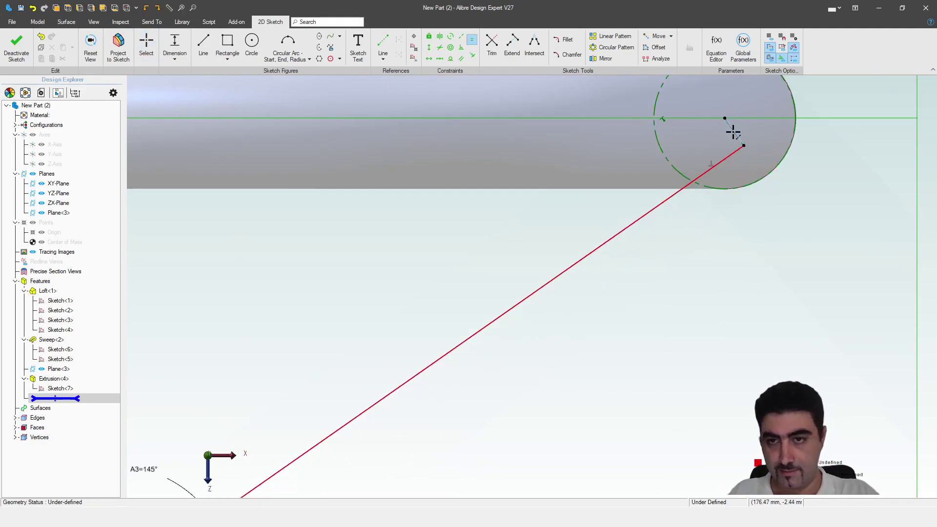
pyautogui.scroll(-3, 751, 142)
pyautogui.scroll(3, 400, 277)
pyautogui.scroll(-5, 550, 339)
pyautogui.press('Escape')
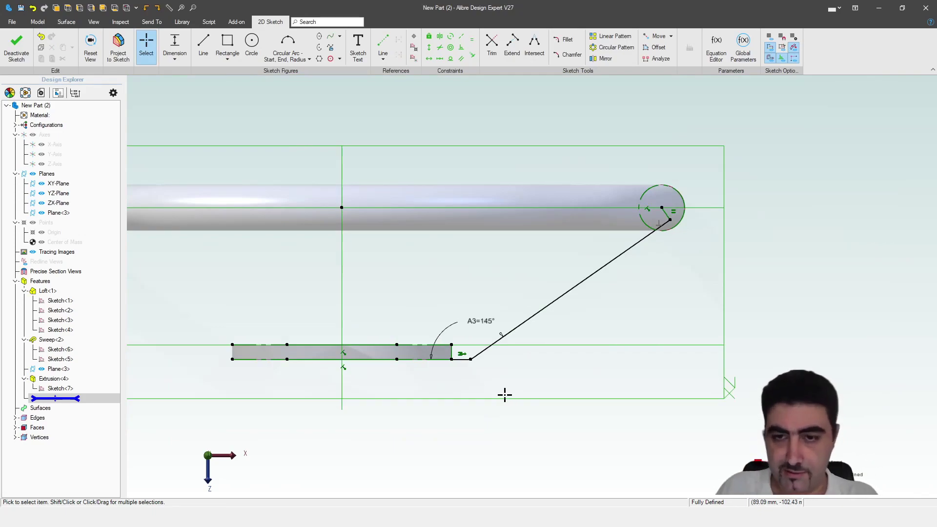
# Step: Draw a line inward from the hub's outer corner along its lower edge, extending the spoke path
pyautogui.scroll(4, 452, 361)
pyautogui.press('l')
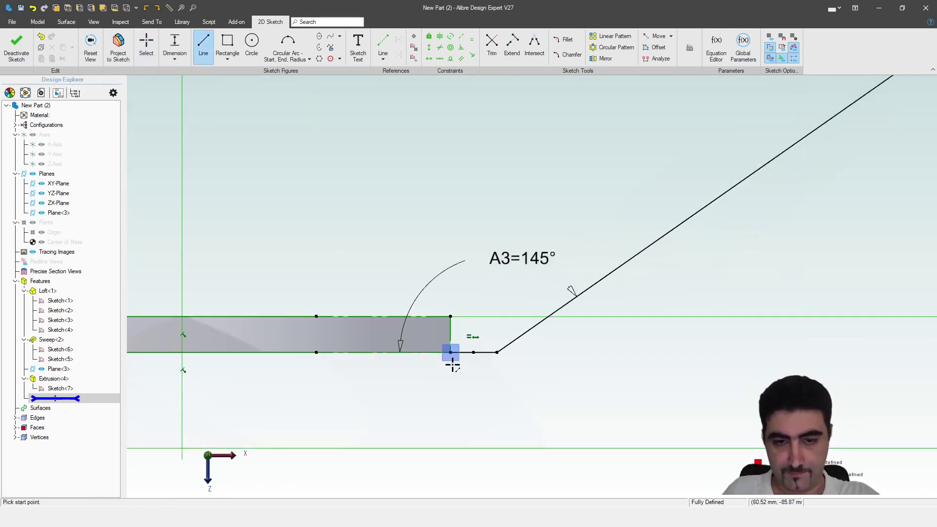
pyautogui.click(410, 351)
pyautogui.press('Escape')
pyautogui.scroll(2, 423, 355)
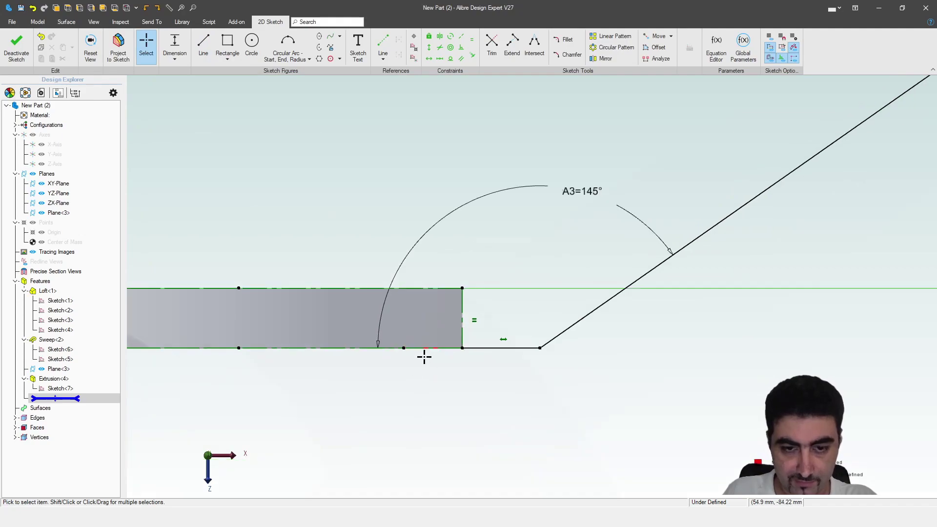
# Step: Dimension the inward line at 10 mm, move the dimension clear of the geometry, and exit the sketch
pyautogui.press('d')
pyautogui.click(425, 348)
pyautogui.click(428, 369)
pyautogui.write('10')
pyautogui.press('Return')
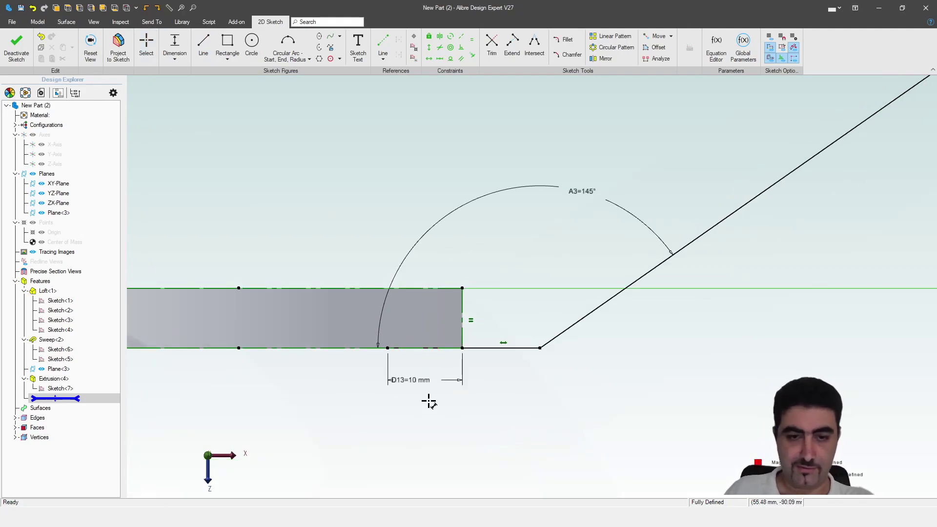
pyautogui.moveTo(421, 383); pyautogui.dragTo(573, 390)
pyautogui.scroll(-2, 395, 404)
pyautogui.click(17, 48)
pyautogui.scroll(-3, 360, 289)
pyautogui.click(671, 202)
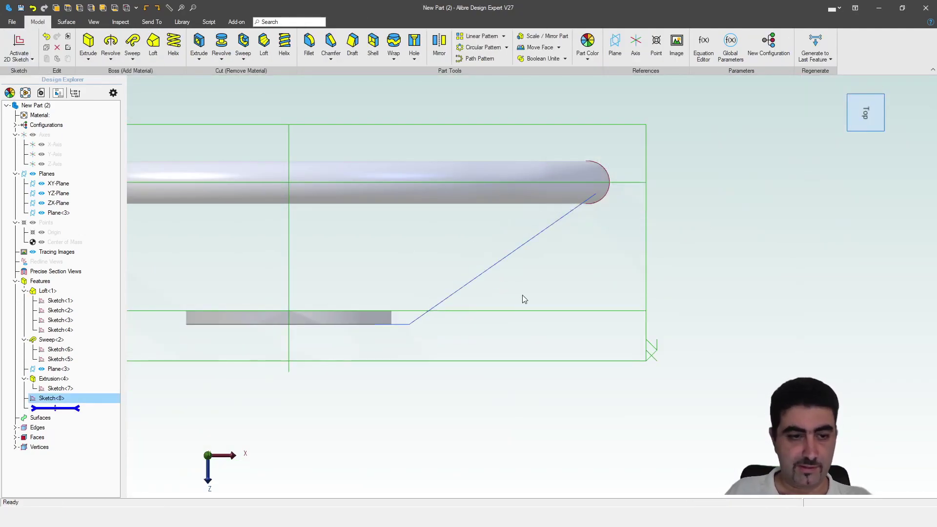
# Step: Insert a reference plane along the spoke path, Sketch<8>, at its outer end inside the rim
pyautogui.click(615, 46)
pyautogui.click(565, 245)
pyautogui.click(844, 100)
pyautogui.moveTo(654, 269); pyautogui.dragTo(585, 252, button='middle')
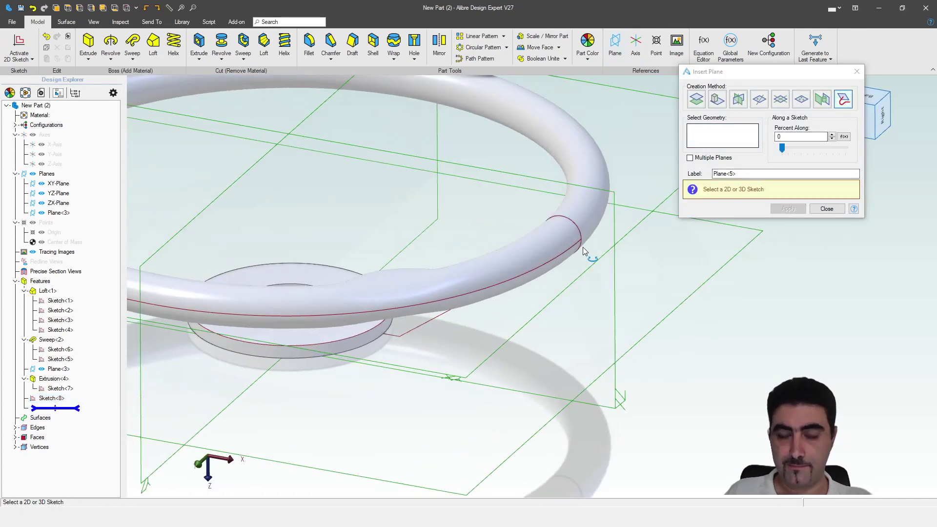
pyautogui.click(439, 317)
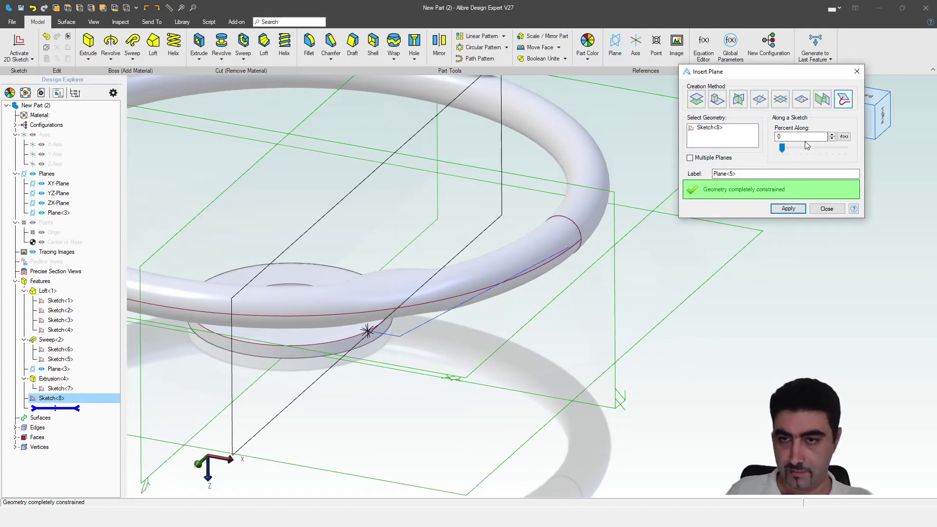
pyautogui.moveTo(782, 149); pyautogui.dragTo(847, 150)
pyautogui.click(789, 208)
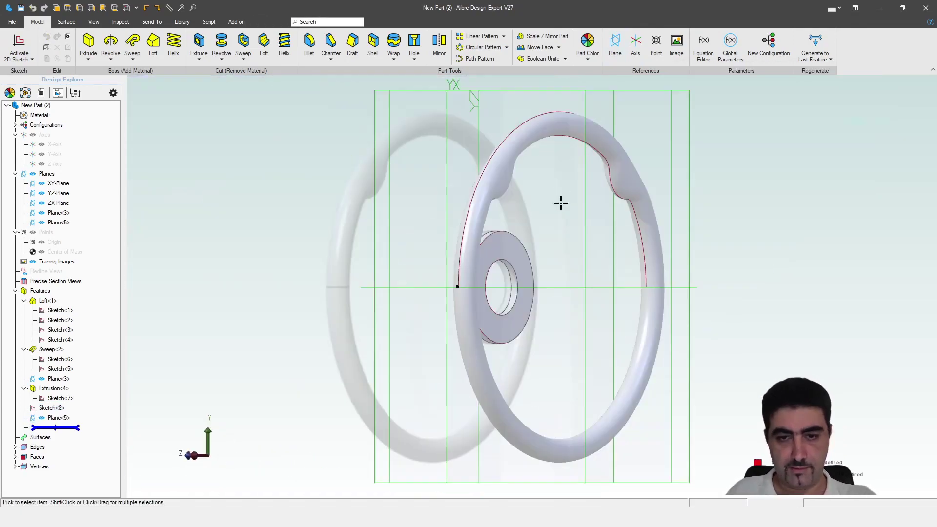
# Step: Sketch a rectangle on the outer-end plane beside the reference point and set its width to 8 mm
pyautogui.scroll(4, 470, 295)
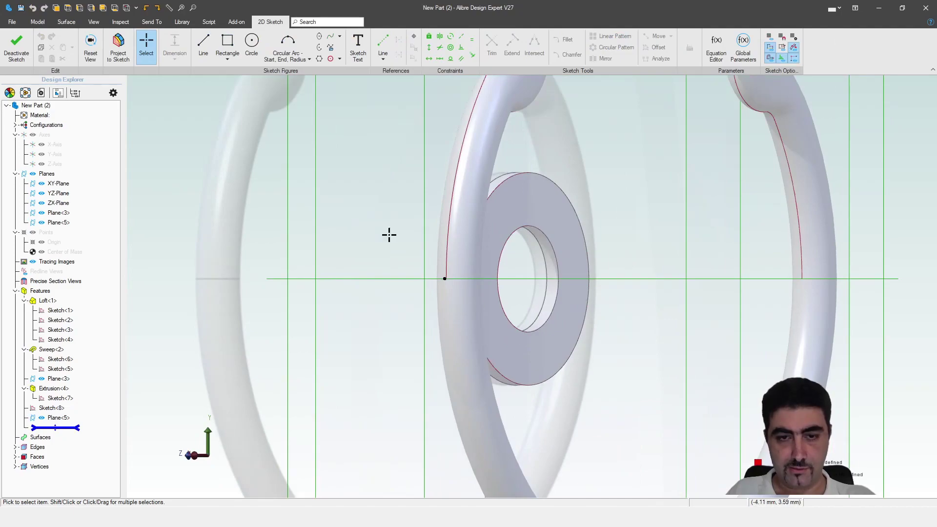
pyautogui.click(226, 49)
pyautogui.click(445, 249)
pyautogui.click(465, 316)
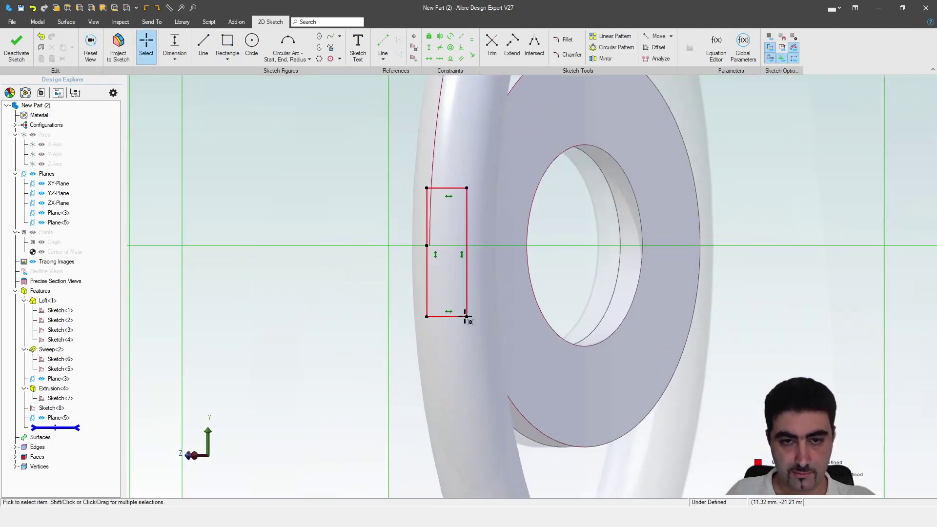
pyautogui.press('d')
pyautogui.click(446, 188)
pyautogui.click(356, 159)
pyautogui.write('8')
pyautogui.press('Return')
pyautogui.press('Escape')
# Step: Constrain the reference point to the midpoint of the rectangle's left side
pyautogui.click(451, 59)
pyautogui.click(427, 245)
pyautogui.click(424, 305)
pyautogui.press('Escape')
# Step: Set the outer-end rectangle's height to 30 mm and exit the sketch
pyautogui.press('d')
pyautogui.click(428, 274)
pyautogui.click(322, 230)
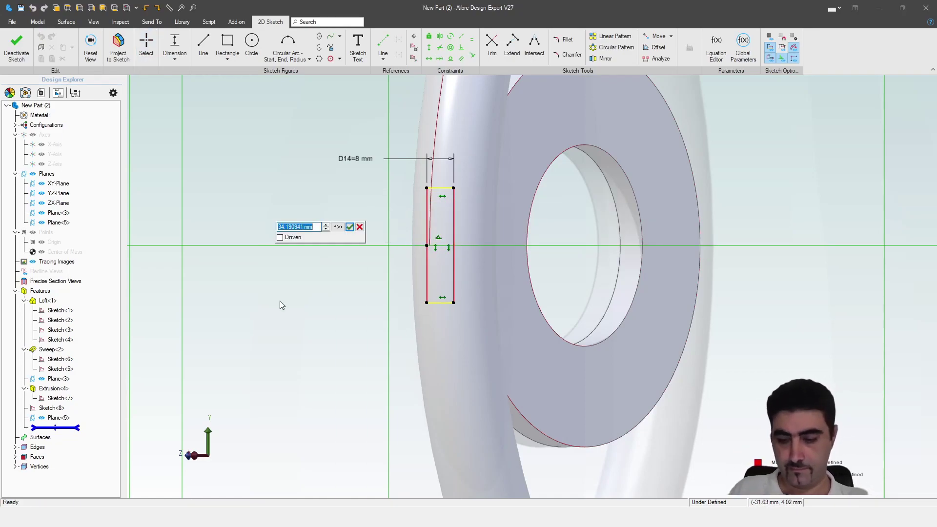
pyautogui.write('30')
pyautogui.press('Return')
pyautogui.press('Escape')
pyautogui.moveTo(341, 241); pyautogui.dragTo(411, 256, button='middle')
pyautogui.scroll(-3, 411, 255)
pyautogui.doubleClick(355, 222)
pyautogui.press('Return')
pyautogui.click(16, 45)
# Step: Insert another reference plane on the spoke path, Sketch<8>, at its inner end on the hub
pyautogui.click(615, 45)
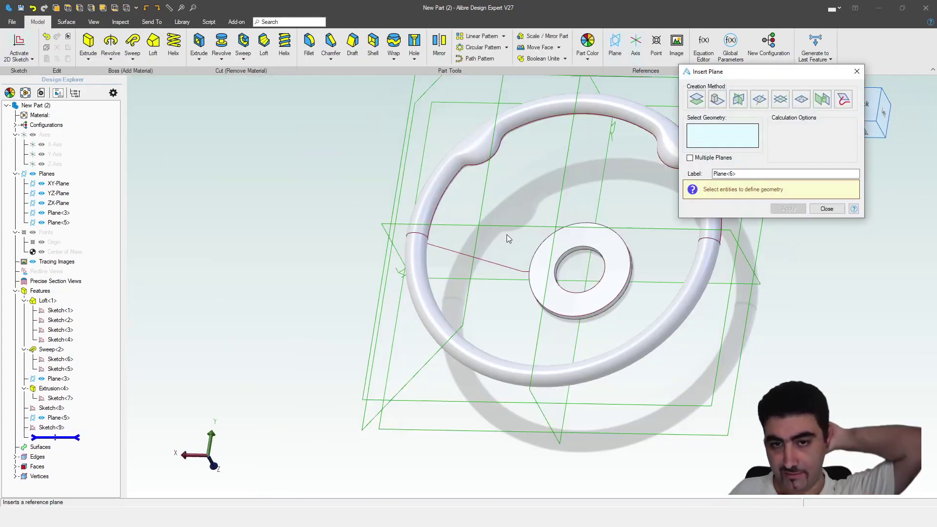
pyautogui.click(483, 259)
pyautogui.click(794, 212)
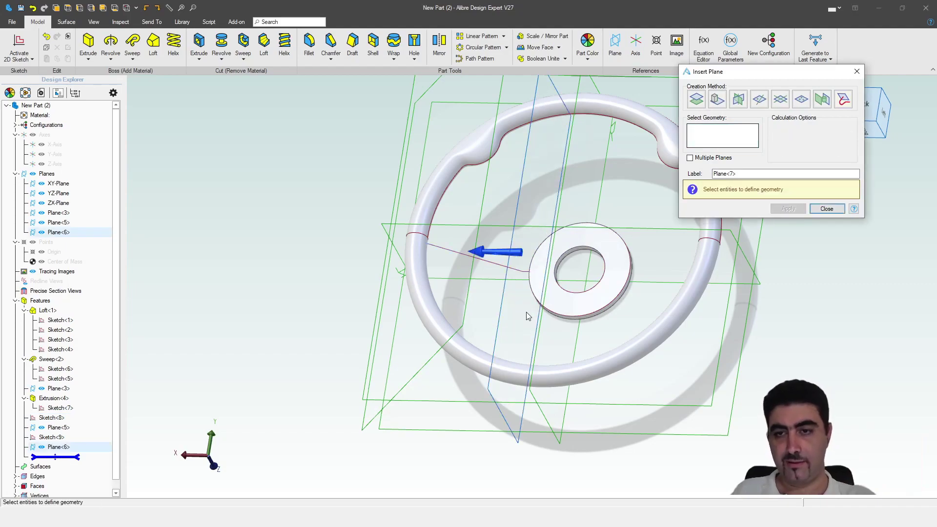
pyautogui.press('Escape')
# Step: Start a sketch on the inner-end plane and draw an upright rectangle to one side of the hub
pyautogui.click(513, 237)
pyautogui.hotkey('ctrl', 'k')
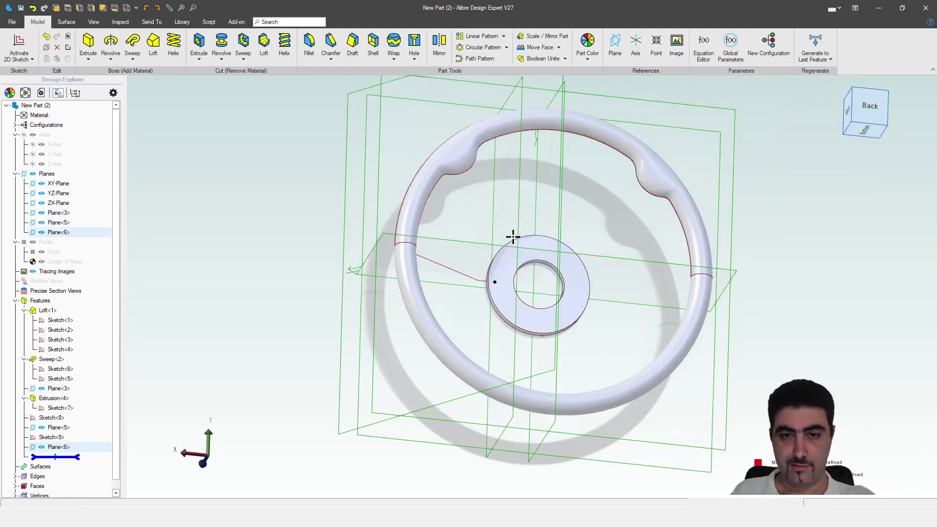
pyautogui.click(227, 44)
pyautogui.click(315, 210)
pyautogui.click(363, 323)
pyautogui.press('Escape')
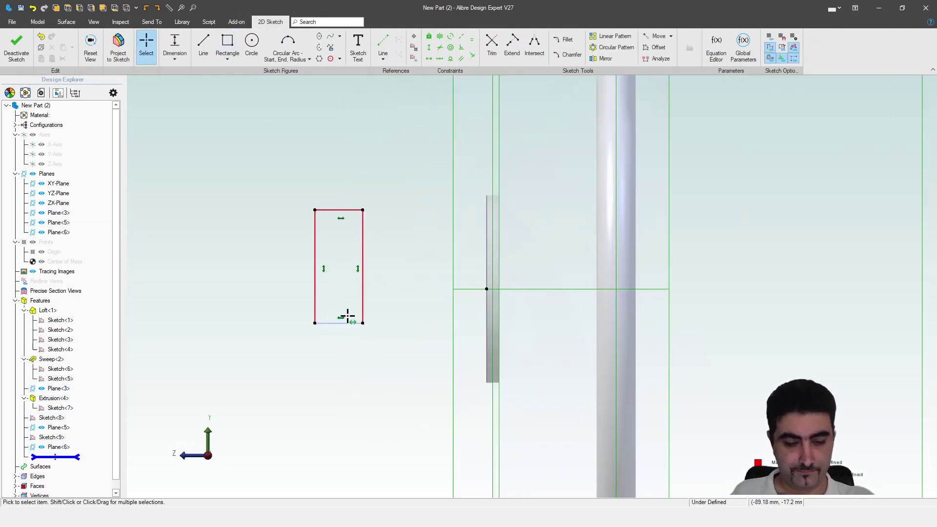
# Step: Dimension the inner-end rectangle 8 mm wide and 60 mm high
pyautogui.press('d')
pyautogui.click(340, 210)
pyautogui.click(338, 170)
pyautogui.write('8')
pyautogui.press('Return')
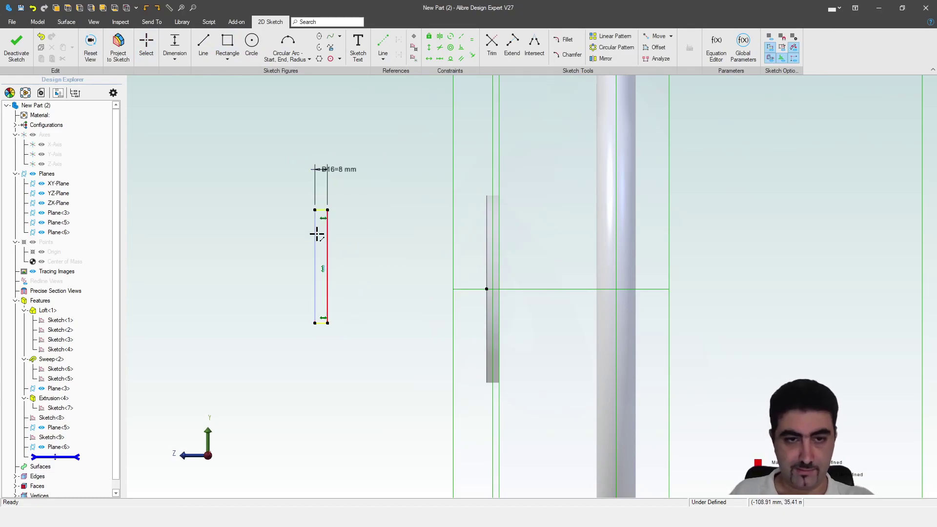
pyautogui.click(317, 235)
pyautogui.click(253, 255)
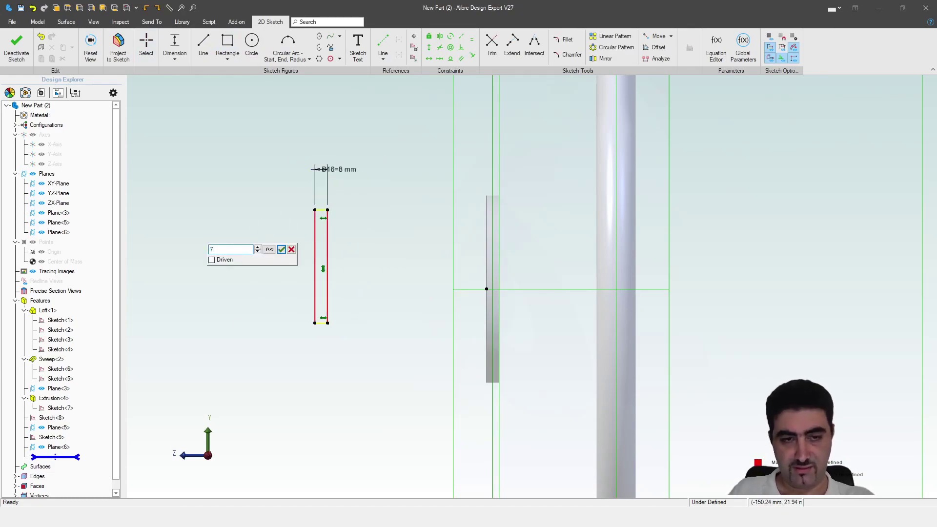
pyautogui.write('7')
pyautogui.press('BackSpace')
pyautogui.write('60')
pyautogui.press('Return')
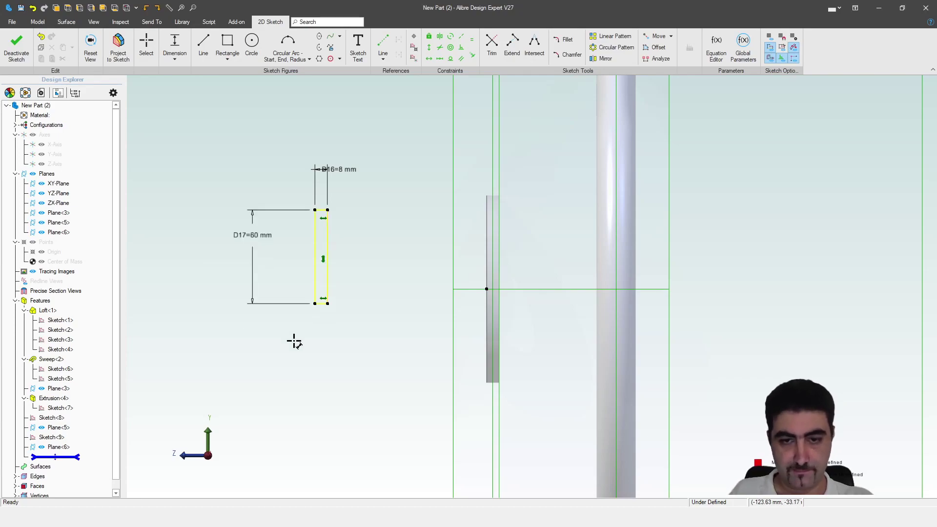
# Step: Constrain the midpoint of the 60 mm rectangle's long side to the inner end point of the spoke path, and exit the sketch
pyautogui.scroll(-2, 408, 338)
pyautogui.click(439, 58)
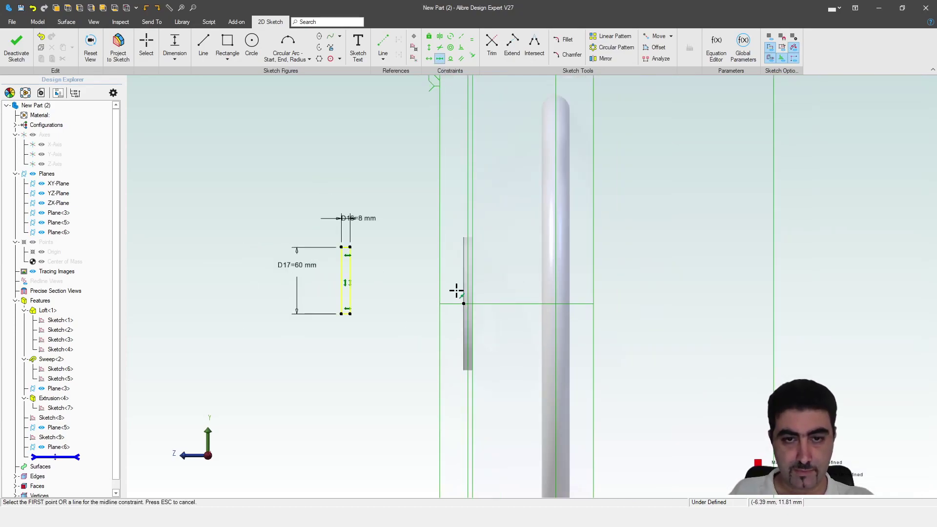
pyautogui.click(341, 289)
pyautogui.click(16, 47)
pyautogui.click(262, 257)
pyautogui.moveTo(261, 257)
pyautogui.mouseDown(button='middle')
pyautogui.moveTo(382, 293)
pyautogui.moveTo(263, 217)
pyautogui.mouseUp(button='middle')
pyautogui.click(53, 457)
# Step: Edit the spoke path sketch and fillet the corner between its short straight segment and the sloped line with a 30 mm radius
pyautogui.moveTo(312, 430); pyautogui.dragTo(352, 371, button='middle')
pyautogui.scroll(4, 479, 423)
pyautogui.moveTo(439, 459)
pyautogui.mouseDown(button='middle')
pyautogui.moveTo(479, 422)
pyautogui.moveTo(466, 454)
pyautogui.mouseUp(button='middle')
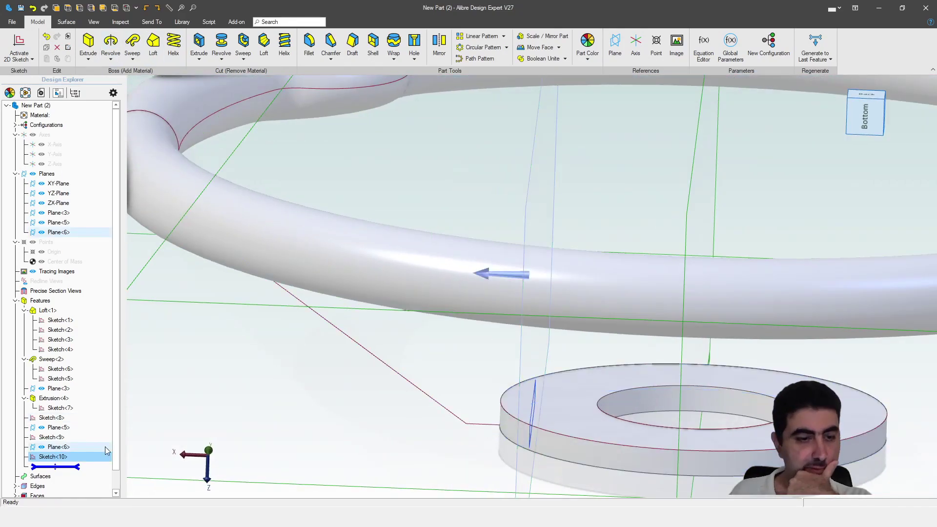
pyautogui.rightClick(442, 411)
pyautogui.click(482, 175)
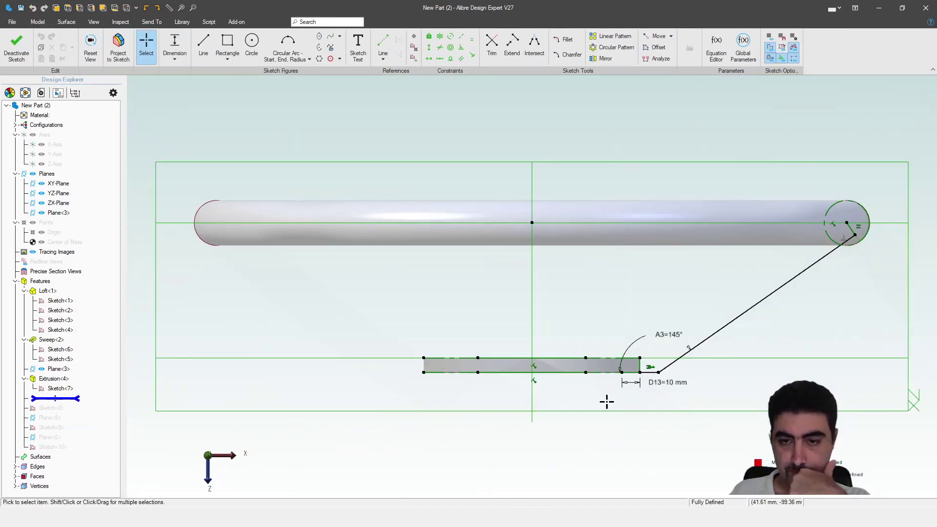
pyautogui.scroll(5, 794, 363)
pyautogui.click(563, 40)
pyautogui.click(347, 391)
pyautogui.click(415, 356)
pyautogui.write('30')
pyautogui.click(607, 198)
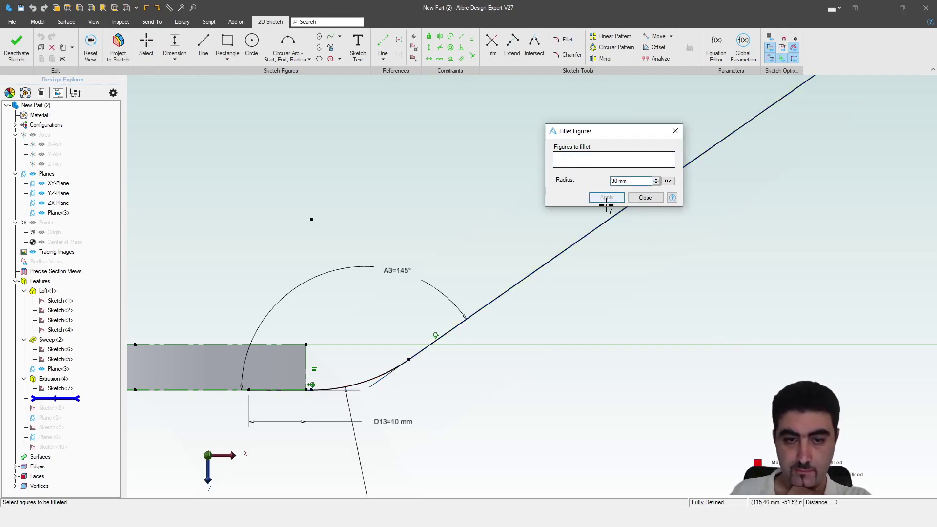
# Step: Set the path fillet's radius to 20 mm and exit the sketch
pyautogui.press('Escape')
pyautogui.doubleClick(360, 472)
pyautogui.write('20')
pyautogui.press('Return')
pyautogui.click(16, 47)
# Step: Roll the feature history forward to the end to restore the spoke's reference planes and profile sketches
pyautogui.click(671, 203)
pyautogui.click(154, 43)
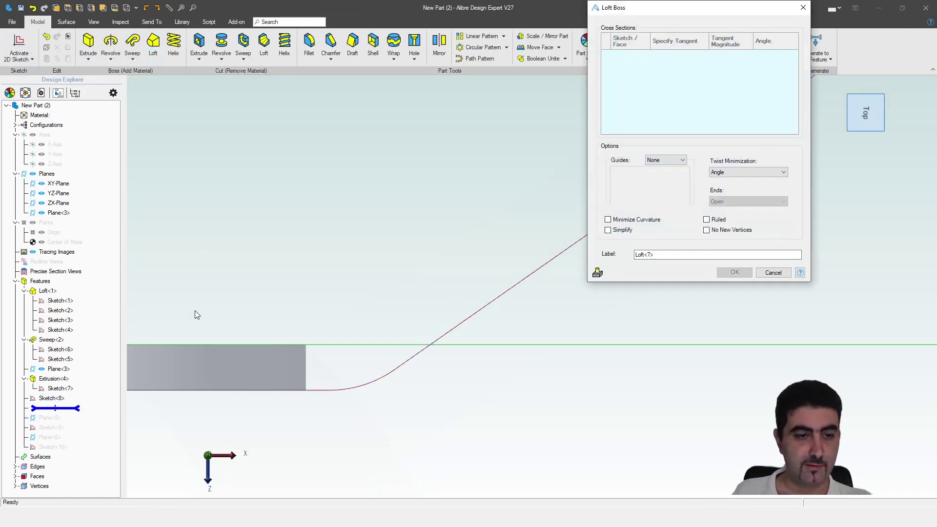
pyautogui.click(773, 273)
pyautogui.moveTo(68, 409); pyautogui.dragTo(69, 449)
# Step: Loft a solid spoke between Sketch<9> and Sketch<10>, using Sketch<8> as the centerline guide
pyautogui.click(153, 45)
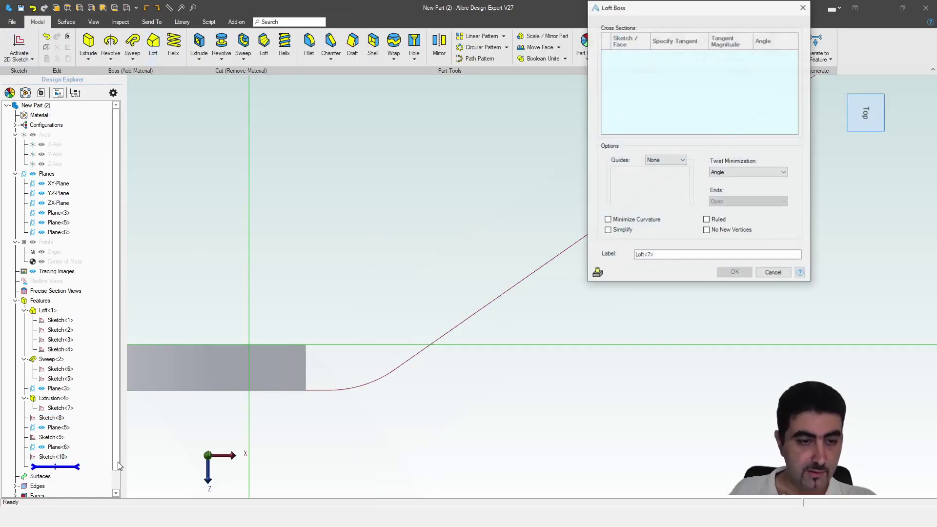
pyautogui.click(73, 438)
pyautogui.click(80, 455)
pyautogui.click(665, 163)
pyautogui.click(663, 176)
pyautogui.click(64, 419)
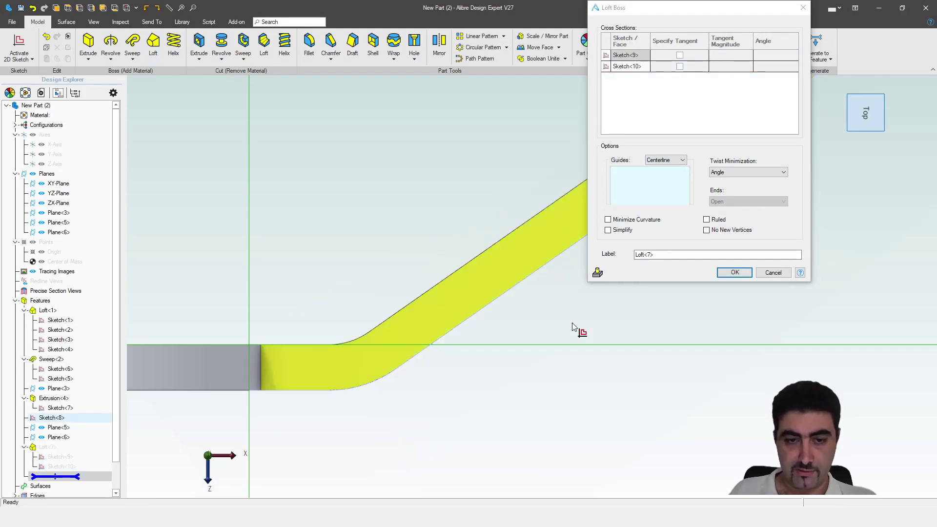
pyautogui.click(727, 274)
# Step: Mirror the lofted spoke about the vertical plane through the wheel's centre
pyautogui.scroll(-6, 578, 296)
pyautogui.moveTo(576, 296); pyautogui.dragTo(498, 193, button='middle')
pyautogui.click(439, 47)
pyautogui.click(373, 311)
pyautogui.click(631, 172)
pyautogui.click(627, 162)
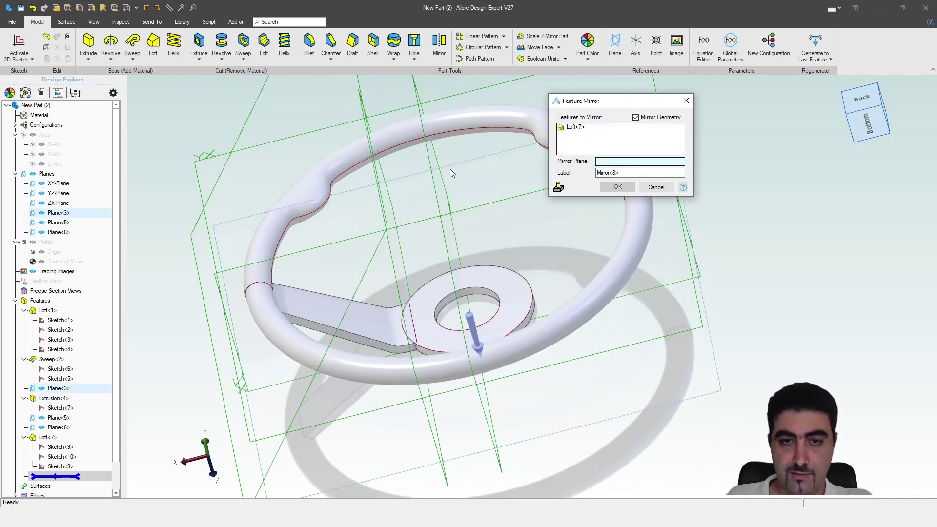
pyautogui.click(443, 173)
pyautogui.click(616, 187)
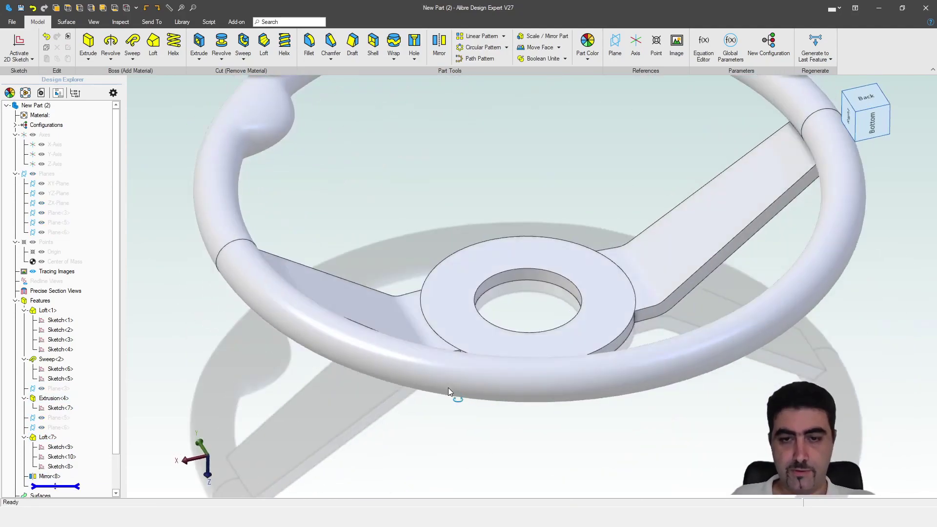
# Step: Apply a dark grey face color to the rim and grip
pyautogui.scroll(-3, 448, 388)
pyautogui.scroll(2, 430, 391)
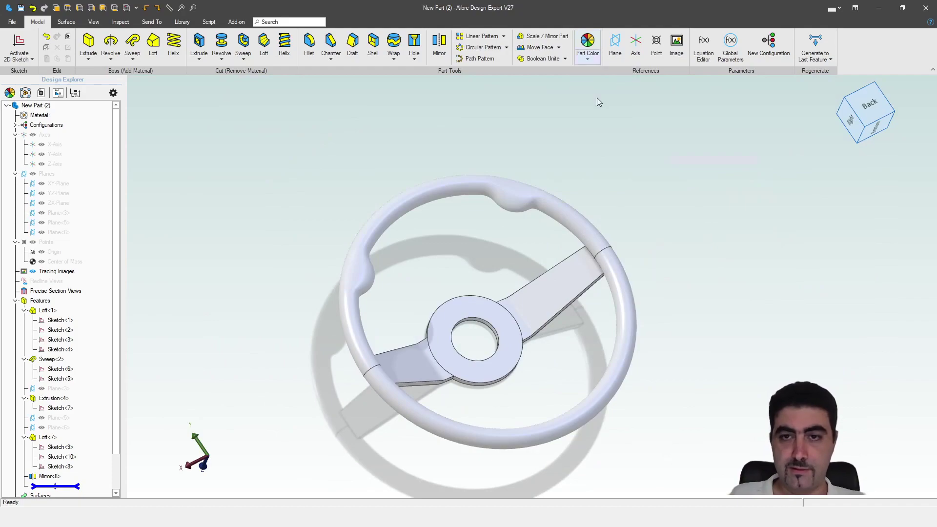
pyautogui.click(576, 224)
pyautogui.click(726, 59)
pyautogui.click(749, 205)
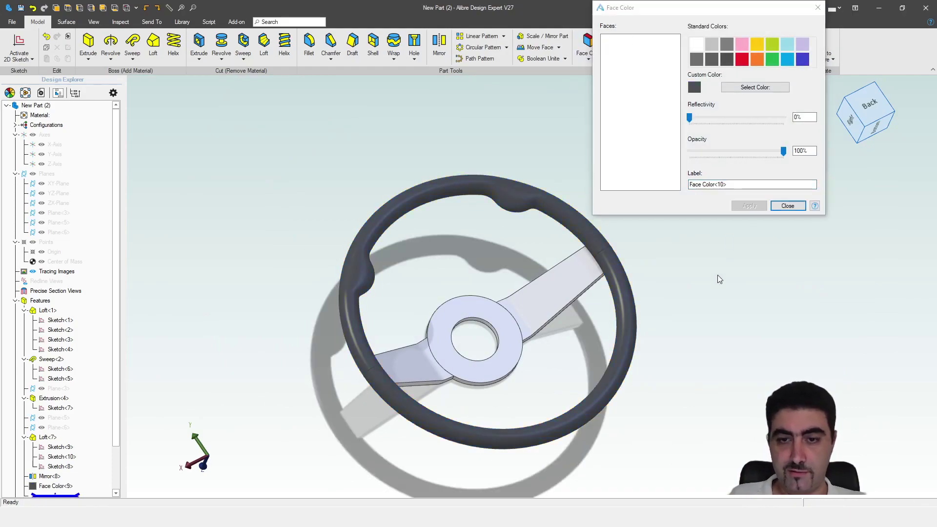
pyautogui.press('Escape')
# Step: Fillet the four edges where the two spokes meet the hub ring with a constant 25 mm radius
pyautogui.moveTo(718, 274)
pyautogui.mouseDown(button='right')
pyautogui.moveTo(702, 255)
pyautogui.moveTo(729, 255)
pyautogui.moveTo(704, 257)
pyautogui.moveTo(704, 275)
pyautogui.mouseUp(button='right')
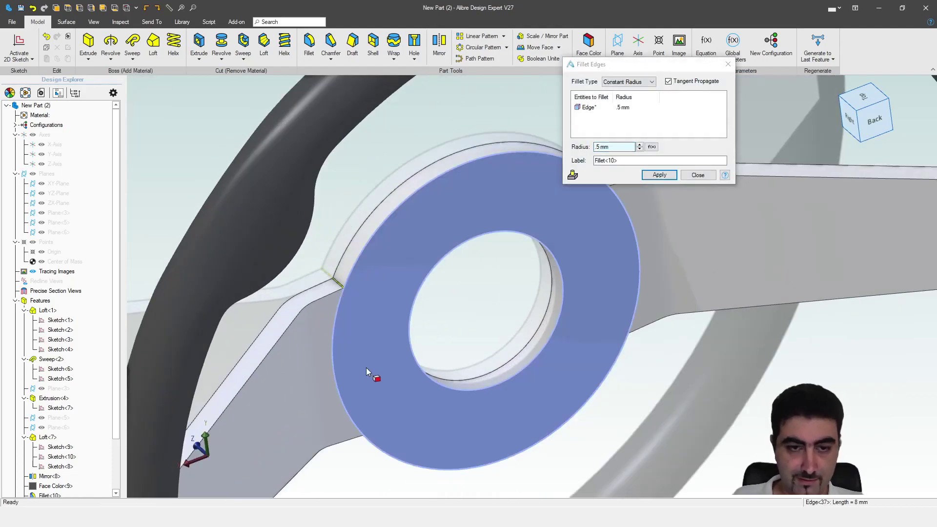
pyautogui.click(577, 144)
pyautogui.write('25')
pyautogui.press('Tab')
pyautogui.write('4')
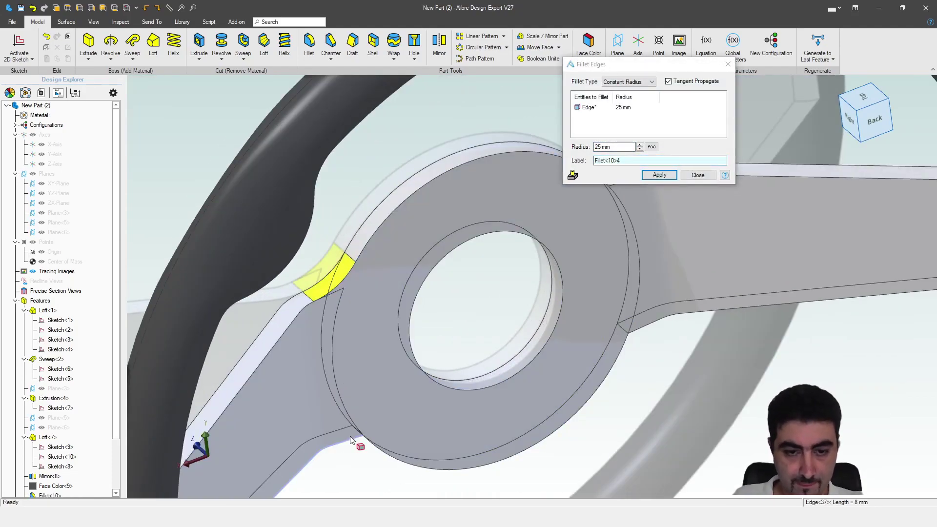
pyautogui.moveTo(352, 440); pyautogui.dragTo(340, 415, button='middle')
pyautogui.click(327, 401)
pyautogui.click(635, 353)
pyautogui.moveTo(616, 391); pyautogui.dragTo(605, 204, button='middle')
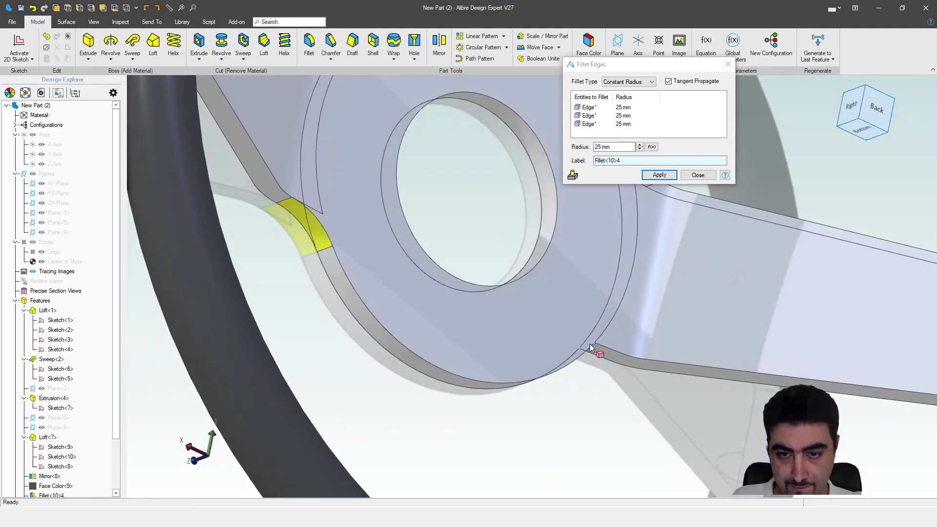
pyautogui.click(590, 345)
pyautogui.click(670, 175)
pyautogui.click(703, 174)
pyautogui.scroll(-5, 544, 317)
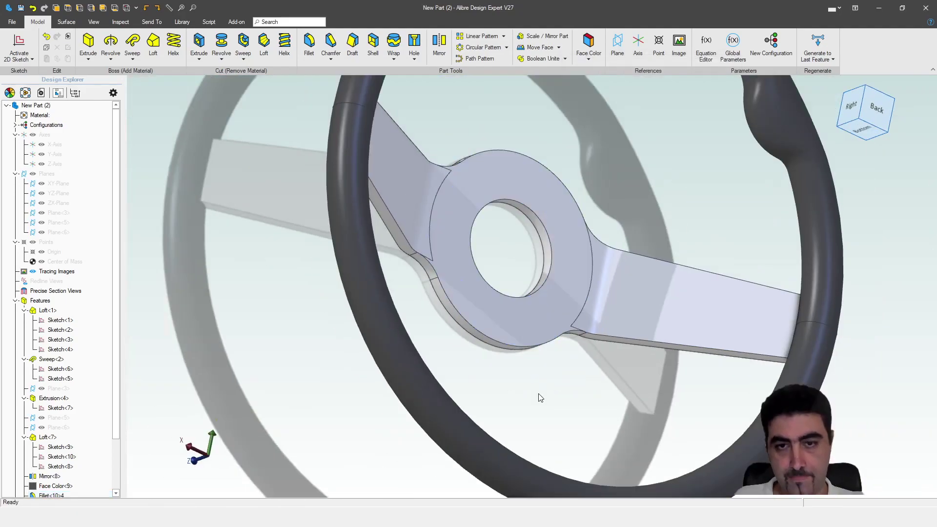
pyautogui.moveTo(538, 395); pyautogui.dragTo(497, 385, button='middle')
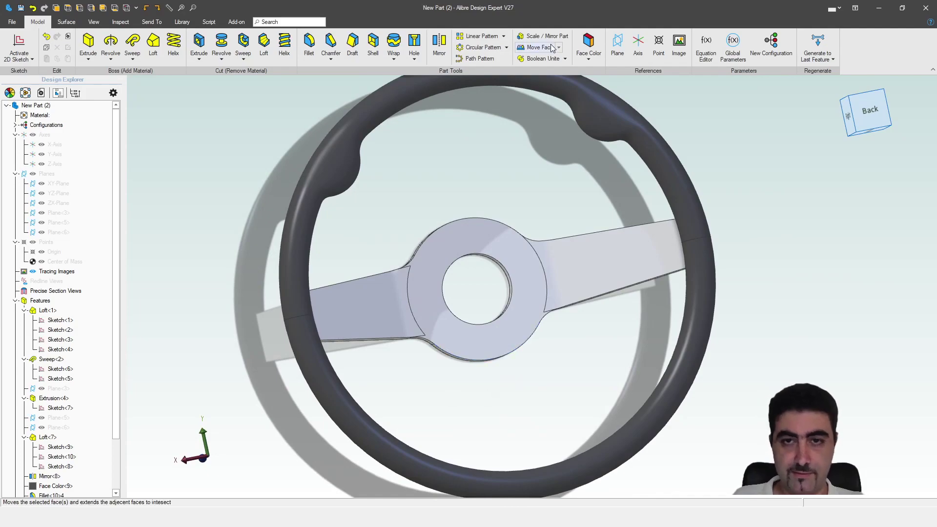
pyautogui.click(559, 47)
pyautogui.click(565, 92)
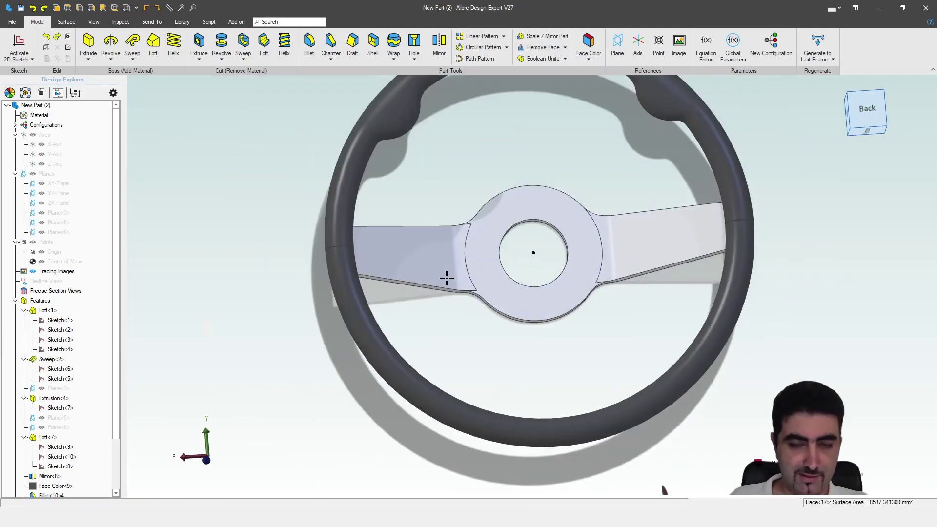
pyautogui.scroll(4, 521, 264)
pyautogui.scroll(2, 545, 242)
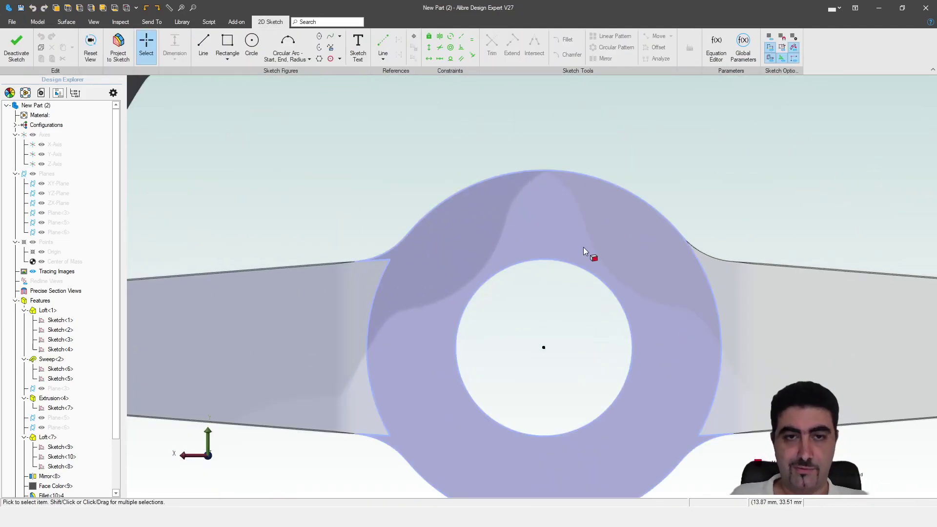
pyautogui.click(16, 48)
# Step: Insert a Through All countersunk hole on the hub face above its centre, with a 90° 6.9 mm countersink and 3.5 mm diameter
pyautogui.click(547, 238)
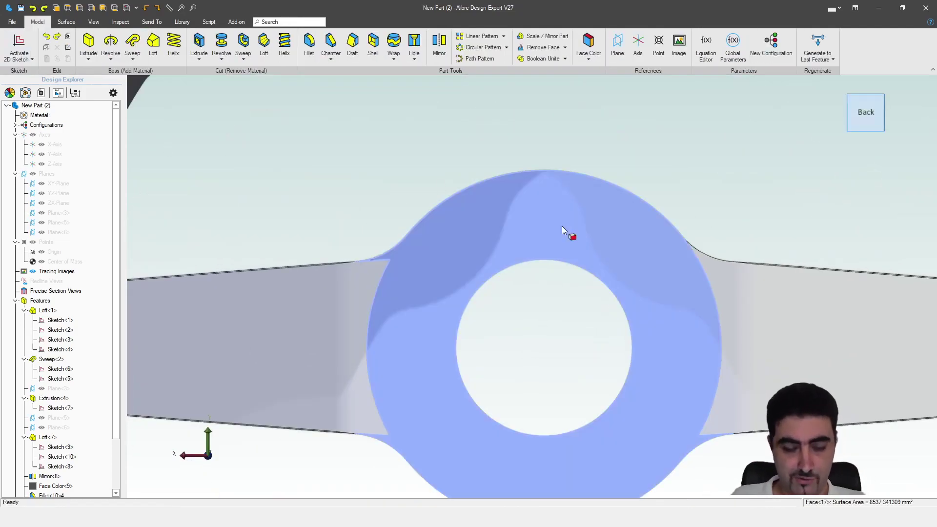
pyautogui.hotkey('ctrl', 'k')
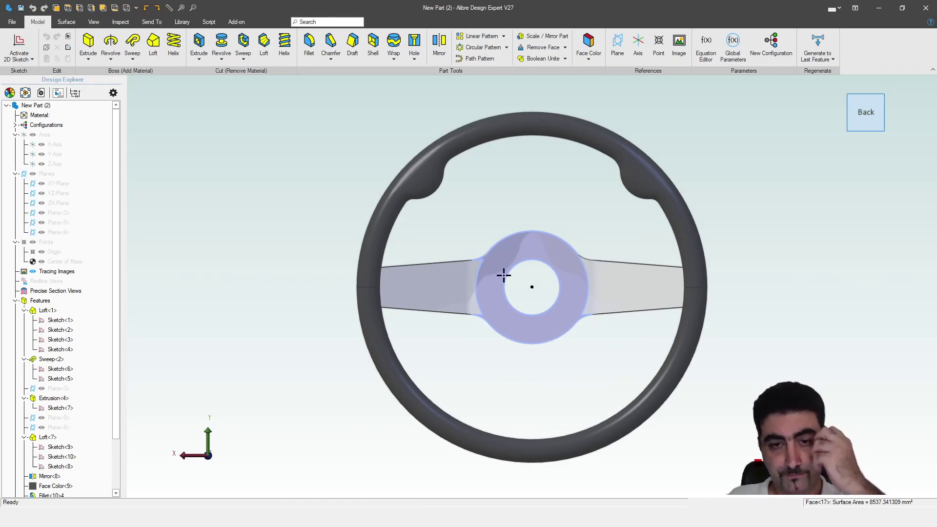
pyautogui.click(414, 43)
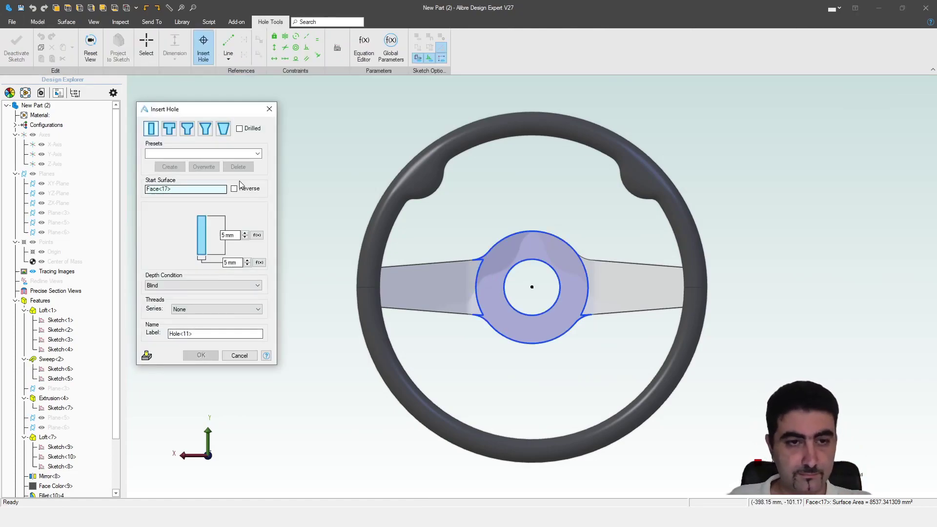
pyautogui.click(257, 154)
pyautogui.click(244, 161)
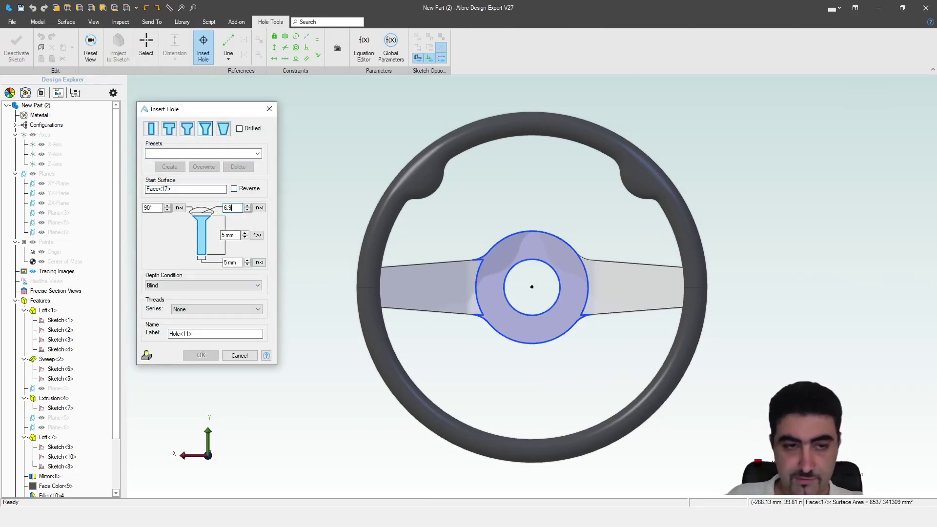
pyautogui.click(195, 284)
pyautogui.click(184, 305)
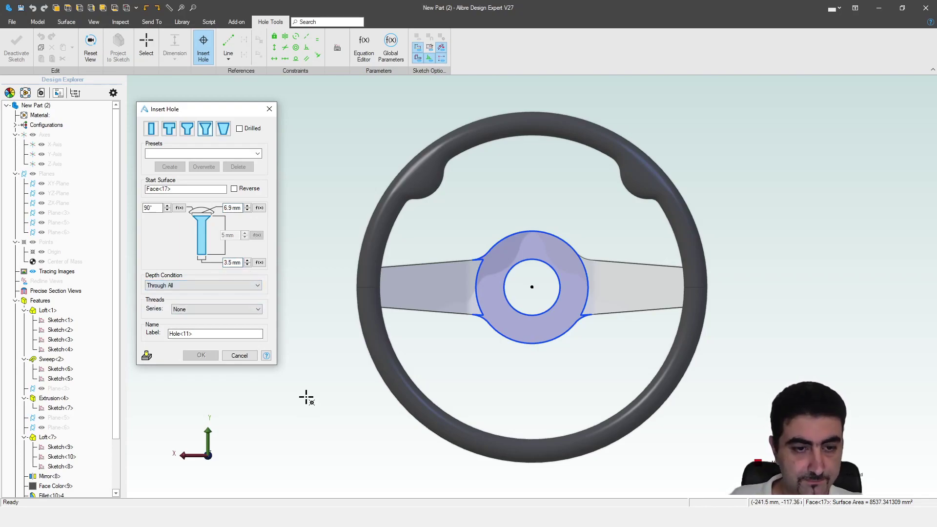
pyautogui.click(200, 355)
# Step: Edit the hole's sketch and dimension the hole centre 90 mm vertically from the hub centre
pyautogui.scroll(5, 542, 254)
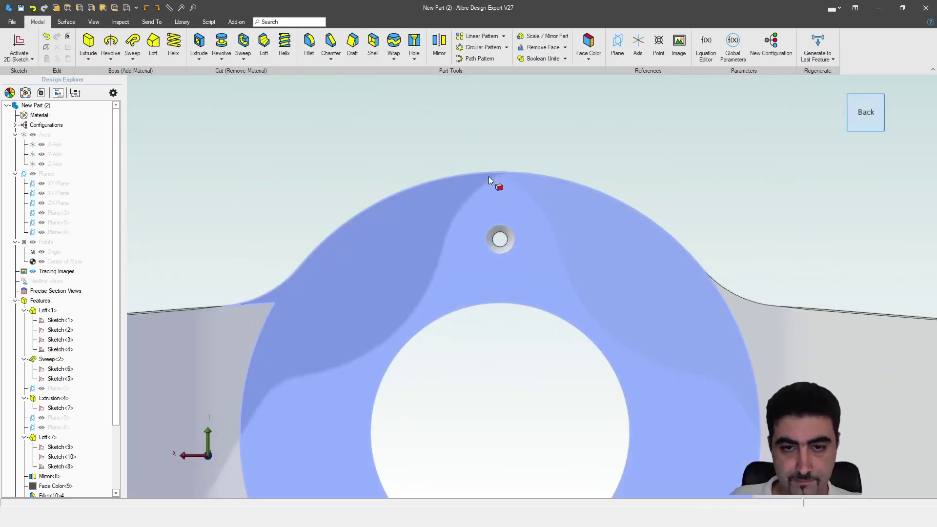
pyautogui.scroll(-3, 65, 479)
pyautogui.rightClick(67, 438)
pyautogui.click(92, 366)
pyautogui.press('d')
pyautogui.click(520, 224)
pyautogui.click(520, 336)
pyautogui.click(679, 245)
pyautogui.write('90')
pyautogui.press('Return')
# Step: Set the distance between the hole and the hub centre to 45 mm and exit the sketch
pyautogui.doubleClick(711, 250)
pyautogui.write('45')
pyautogui.press('Return')
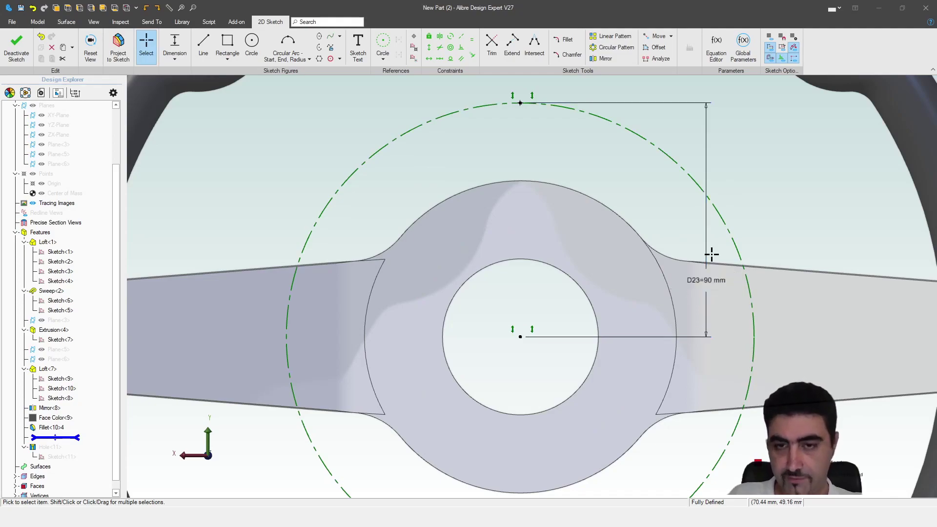
pyautogui.click(16, 47)
# Step: Set up a circular pattern of the countersunk hole with 8 instances, centred on the hub's inner bore
pyautogui.scroll(-4, 421, 195)
pyautogui.moveTo(469, 293)
pyautogui.mouseDown(button='middle')
pyautogui.moveTo(558, 246)
pyautogui.moveTo(542, 273)
pyautogui.mouseUp(button='middle')
pyautogui.click(483, 48)
pyautogui.scroll(5, 460, 211)
pyautogui.click(436, 270)
pyautogui.scroll(-5, 439, 176)
pyautogui.click(595, 85)
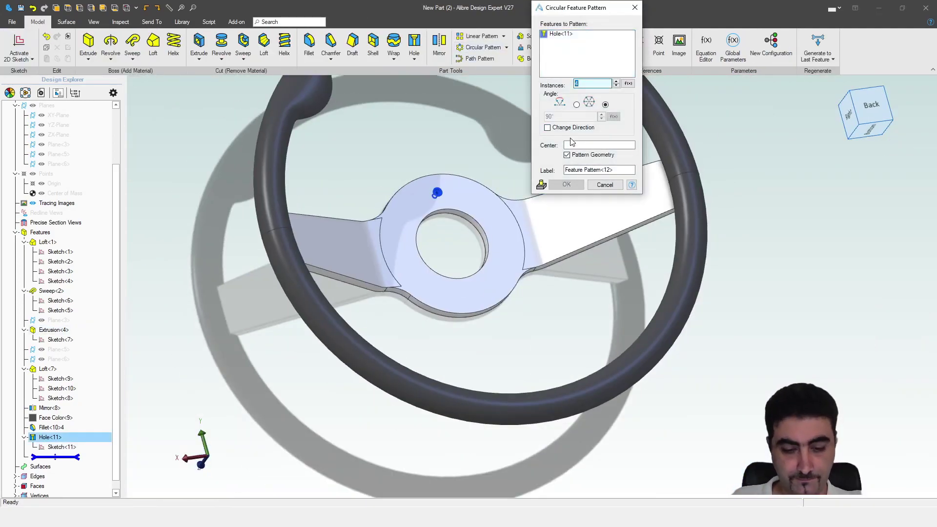
pyautogui.write('8')
pyautogui.click(596, 145)
pyautogui.scroll(3, 483, 233)
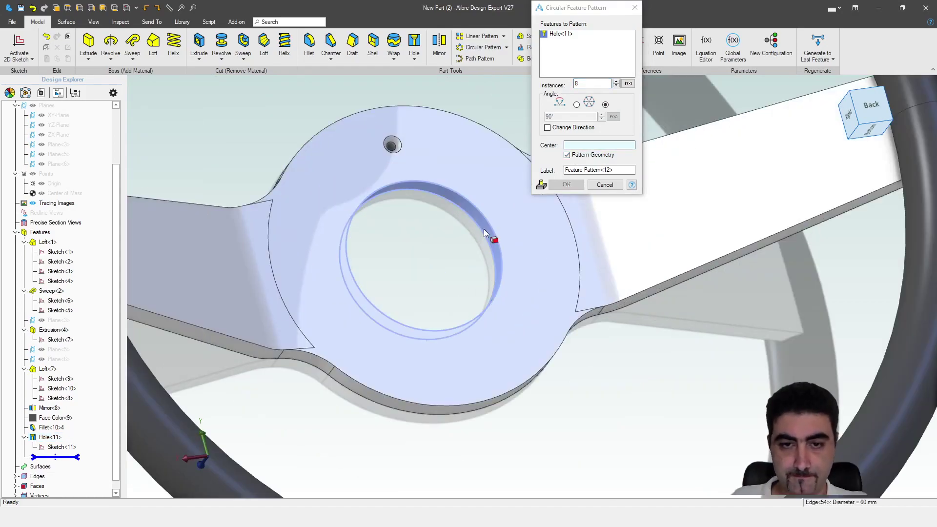
pyautogui.click(483, 229)
# Step: Set the circular hole pattern to 6 instances and apply it
pyautogui.scroll(-3, 483, 228)
pyautogui.moveTo(584, 84); pyautogui.dragTo(553, 86)
pyautogui.write('6')
pyautogui.click(571, 186)
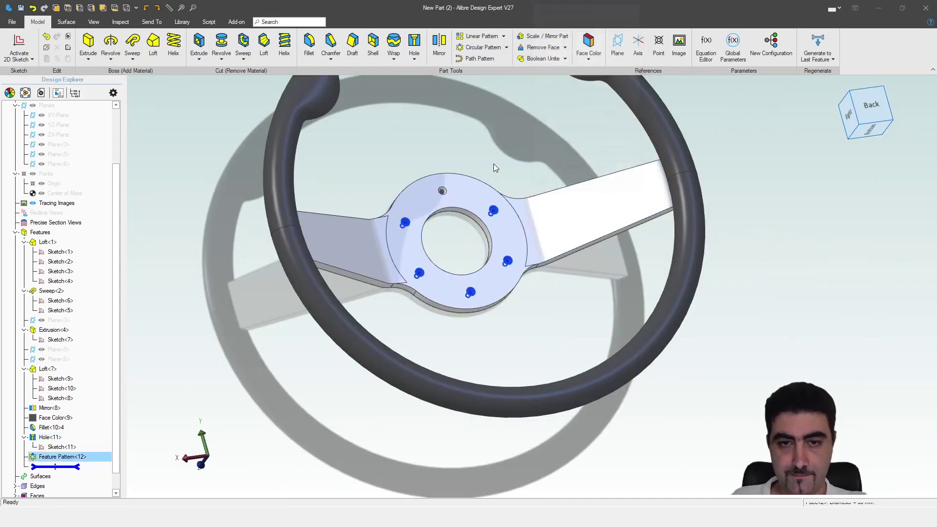
pyautogui.click(496, 168)
# Step: Edit the countersunk hole to an 11.6 mm countersink diameter and a 5.5 mm hole diameter, and apply the change
pyautogui.click(180, 507)
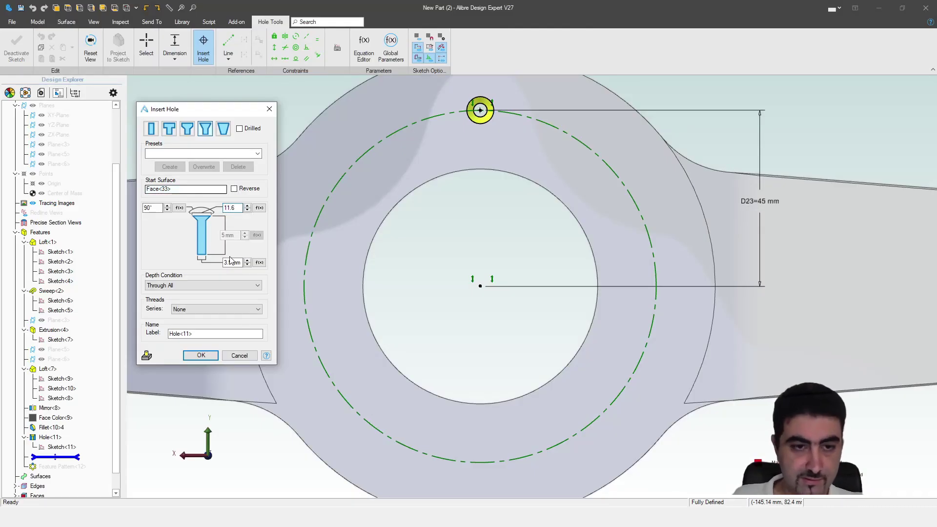
pyautogui.doubleClick(230, 262)
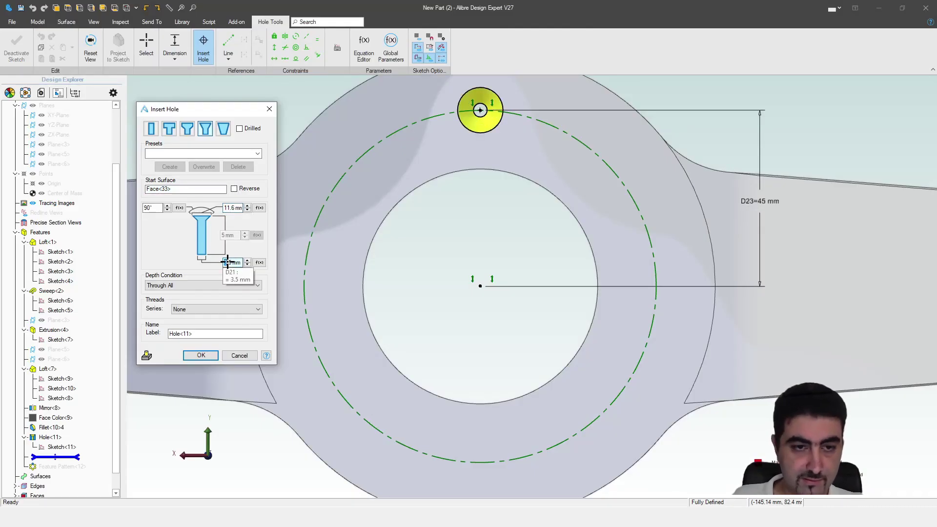
pyautogui.write('5.5')
pyautogui.click(480, 306)
pyautogui.press('Escape')
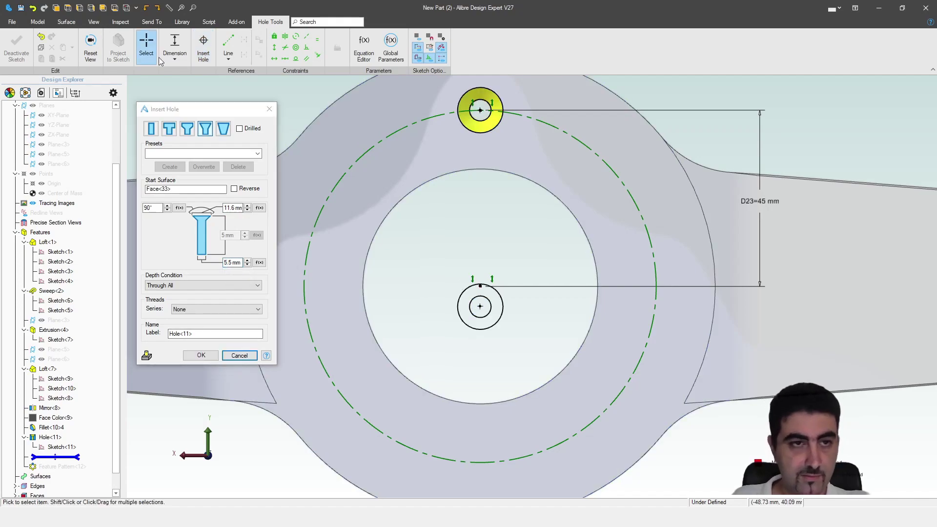
pyautogui.press('Return')
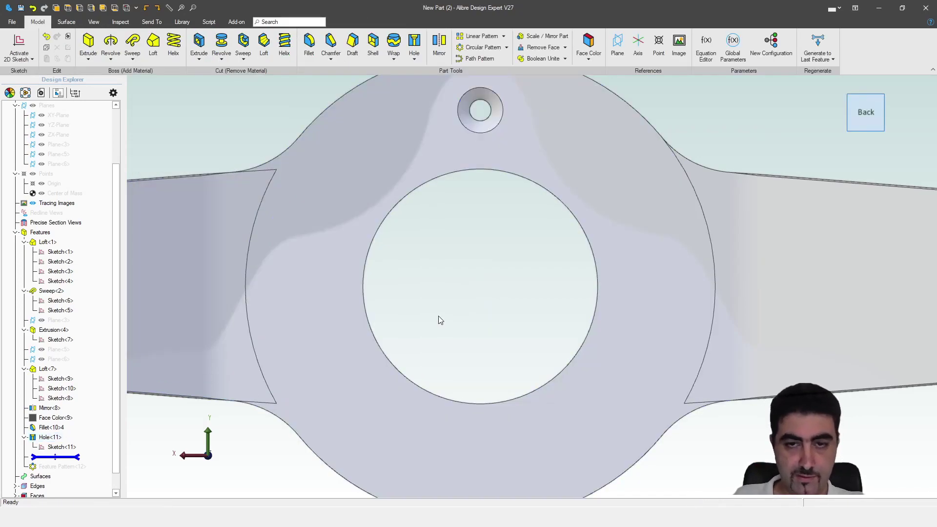
pyautogui.scroll(-6, 487, 280)
pyautogui.moveTo(488, 279); pyautogui.dragTo(491, 309, button='middle')
pyautogui.scroll(2, 485, 296)
pyautogui.scroll(-3, 475, 462)
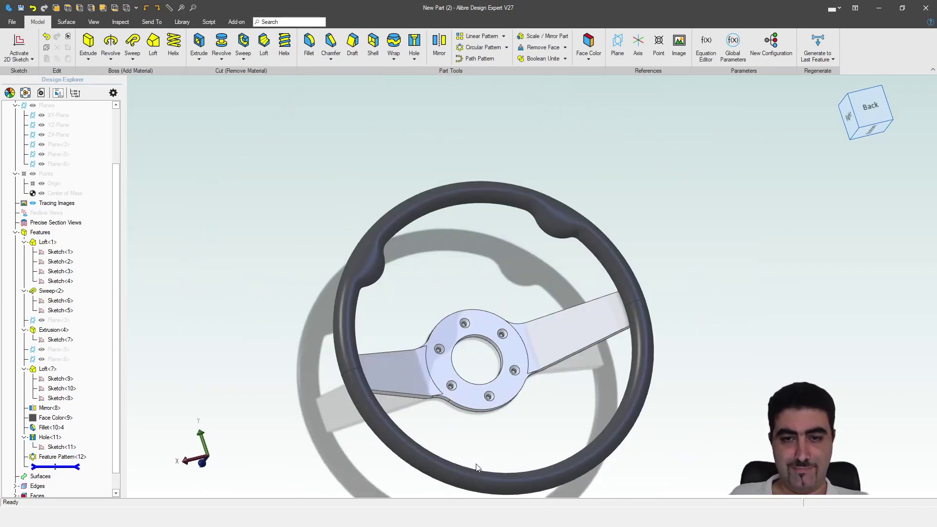
pyautogui.moveTo(477, 352); pyautogui.dragTo(503, 334, button='middle')
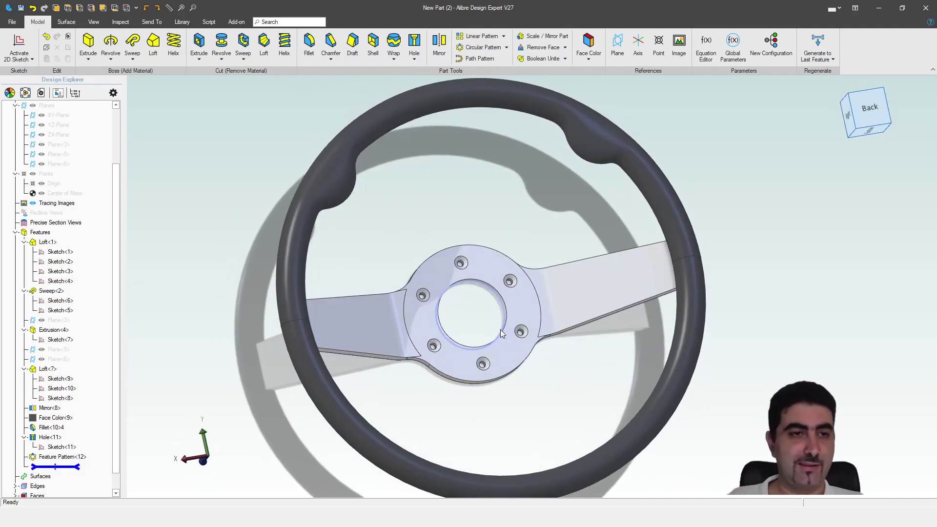
pyautogui.scroll(-2, 476, 329)
# Step: Save the part as Rally Steering Wheel in the Example folder
pyautogui.hotkey('ctrl', 's')
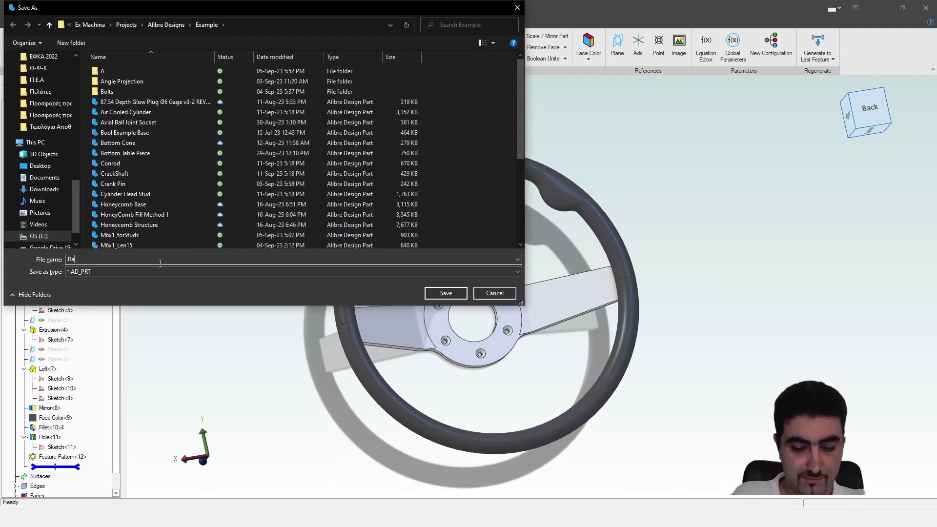
pyautogui.write('Rally Steering Wheel')
pyautogui.press('Return')
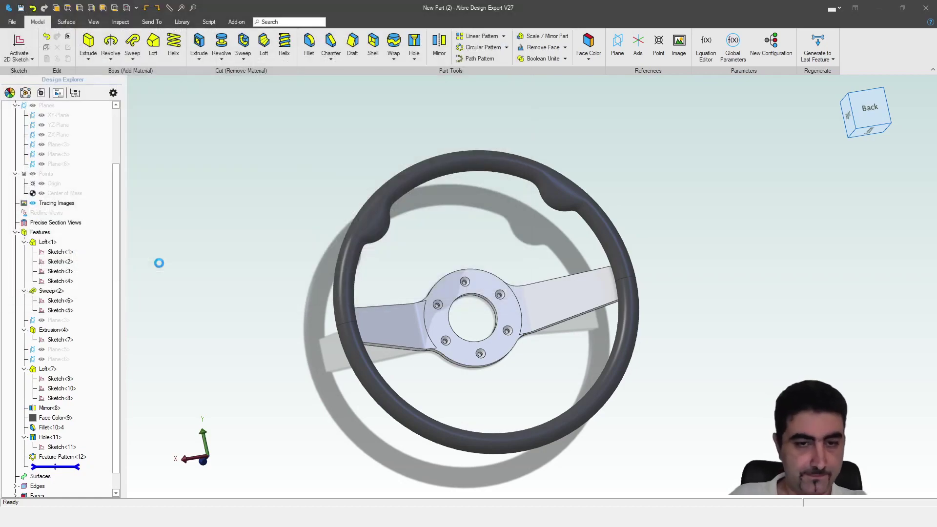
pyautogui.moveTo(224, 333); pyautogui.dragTo(237, 298, button='middle')
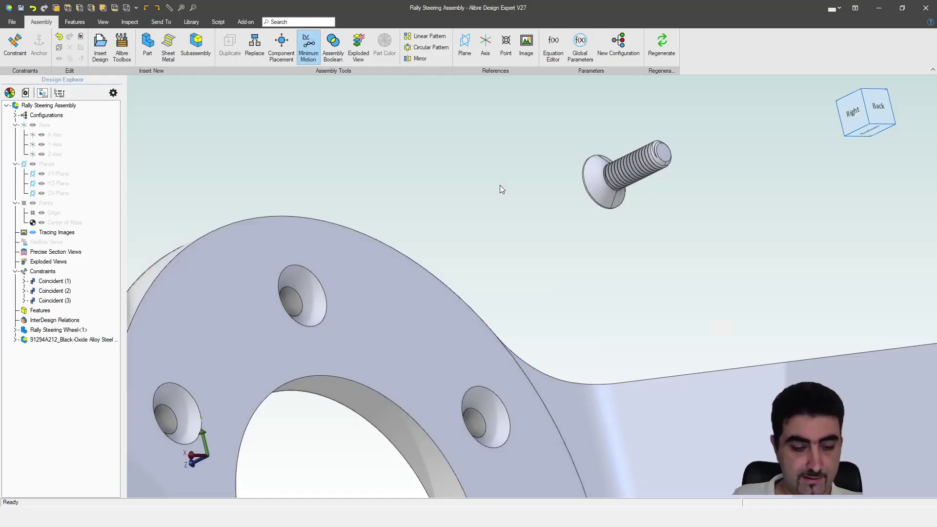
# Step: Seat the flat head screw in the hub's uppermost countersunk hole with a Fastener constraint at offset 0
pyautogui.hotkey('ctrl', 'shift', 'a')
pyautogui.scroll(-3, 602, 191)
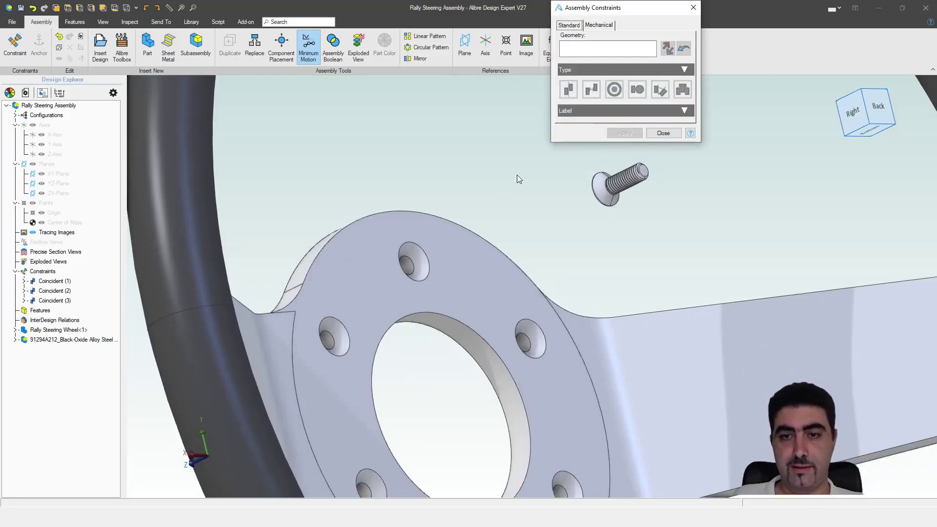
pyautogui.moveTo(550, 210); pyautogui.dragTo(563, 216, button='middle')
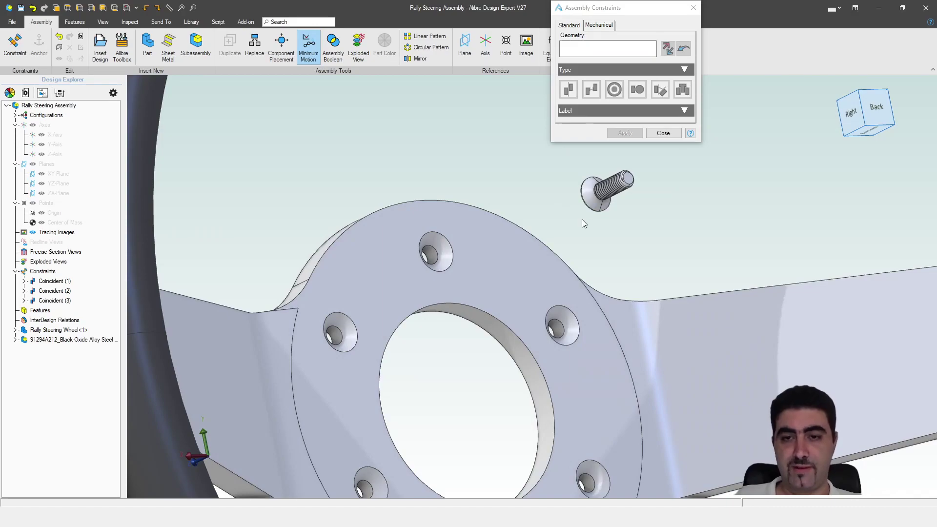
pyautogui.click(591, 200)
pyautogui.click(478, 258)
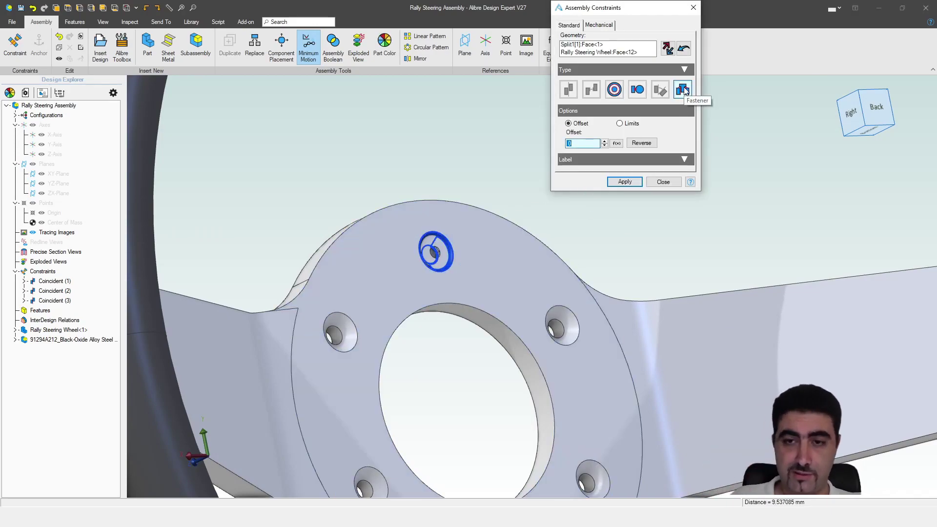
pyautogui.click(622, 182)
pyautogui.press('Escape')
# Step: Create a circular pattern of the screw with 6 evenly spaced instances centred on the hub's inner bore edge
pyautogui.scroll(-3, 548, 156)
pyautogui.moveTo(549, 156); pyautogui.dragTo(597, 182, button='middle')
pyautogui.click(424, 47)
pyautogui.click(493, 233)
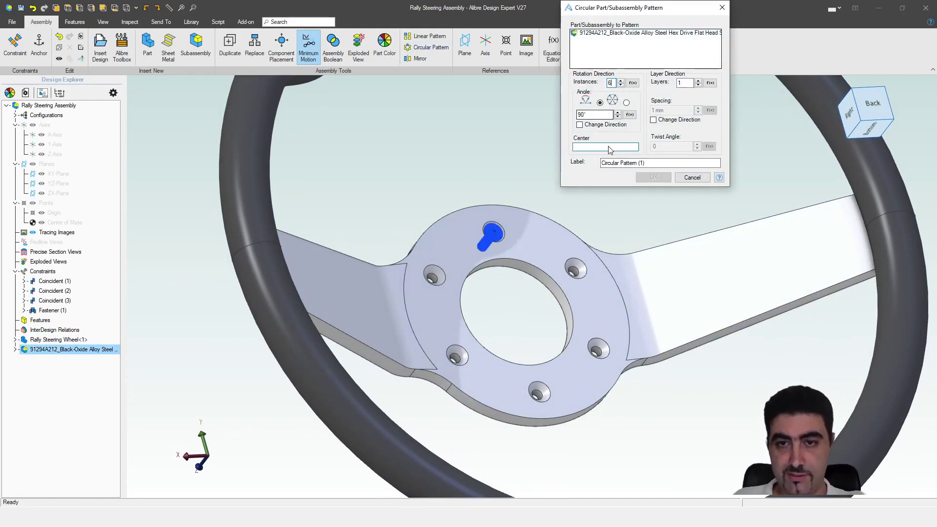
pyautogui.click(550, 271)
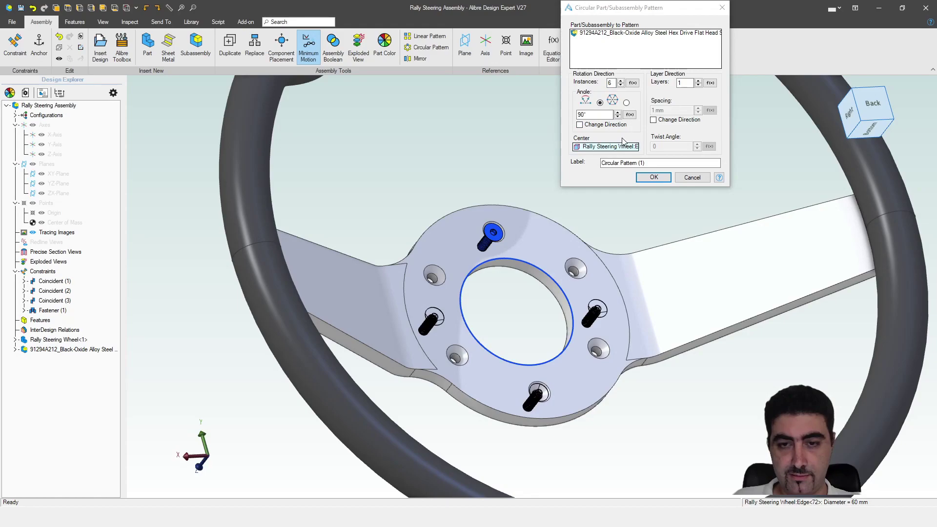
pyautogui.moveTo(548, 143); pyautogui.dragTo(516, 160, button='middle')
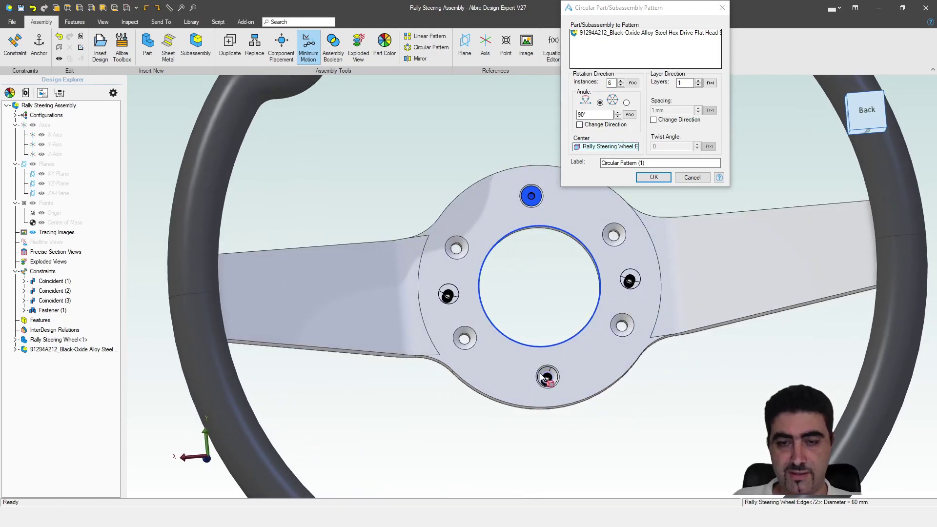
pyautogui.click(654, 177)
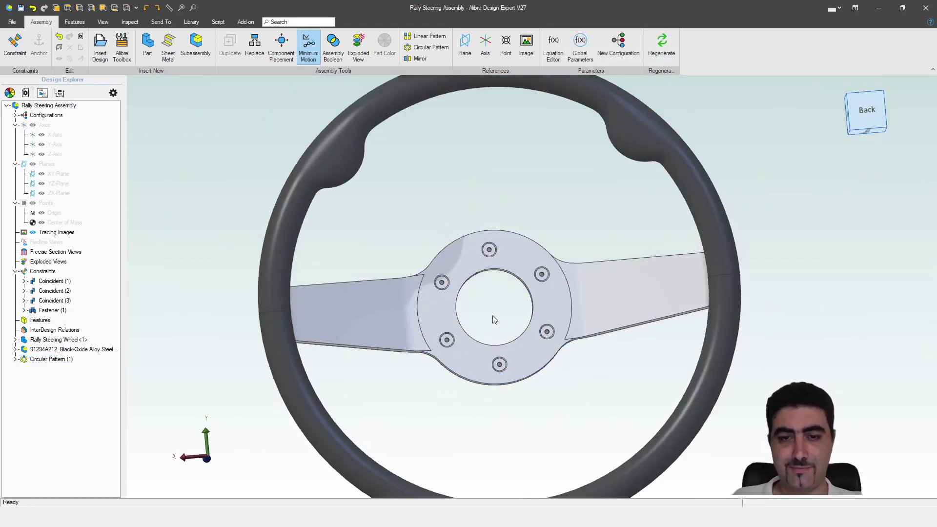
# Step: Edit the flat head screw subassembly in place and set its colour to grey
pyautogui.rightClick(89, 352)
pyautogui.click(127, 137)
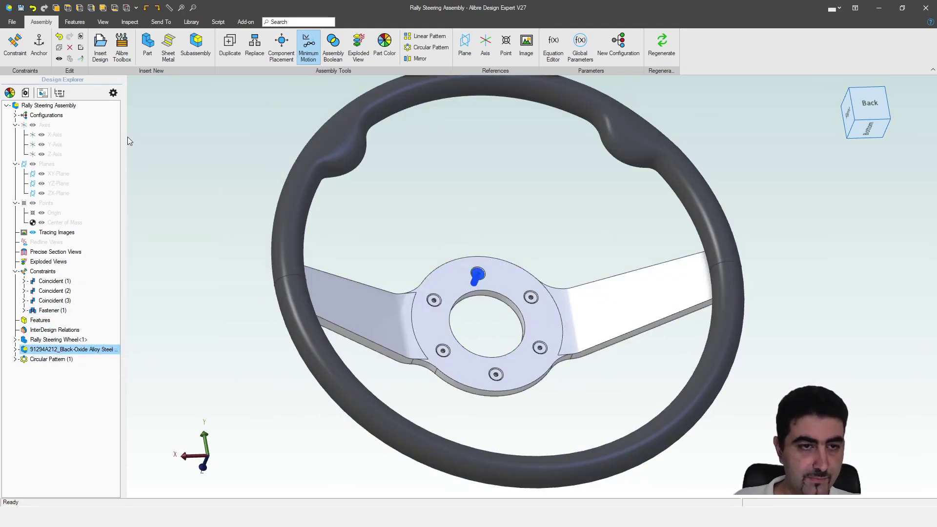
pyautogui.click(10, 93)
pyautogui.click(566, 142)
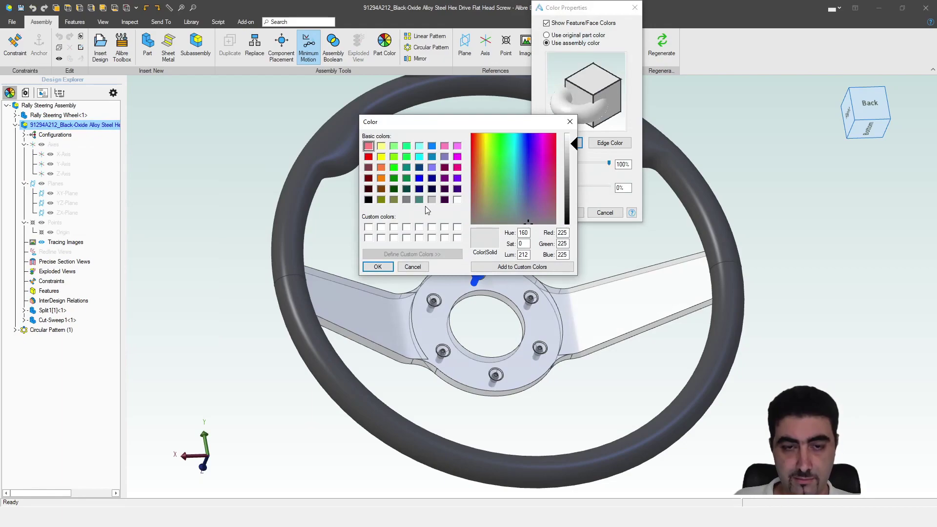
pyautogui.click(407, 199)
pyautogui.click(381, 267)
pyautogui.click(567, 213)
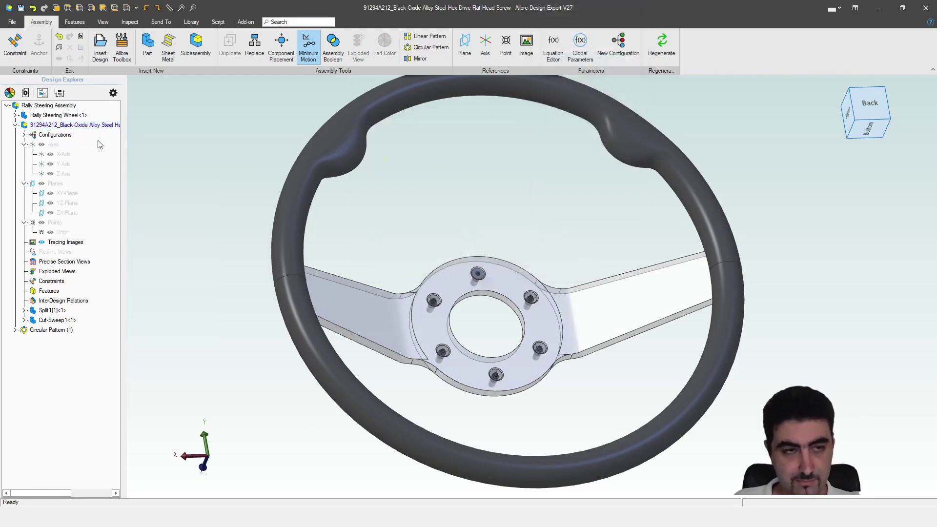
# Step: Return to editing the top-level assembly and save it with its new components in the Example folder
pyautogui.rightClick(32, 106)
pyautogui.click(74, 112)
pyautogui.moveTo(434, 233); pyautogui.dragTo(455, 326, button='middle')
pyautogui.scroll(-2, 433, 238)
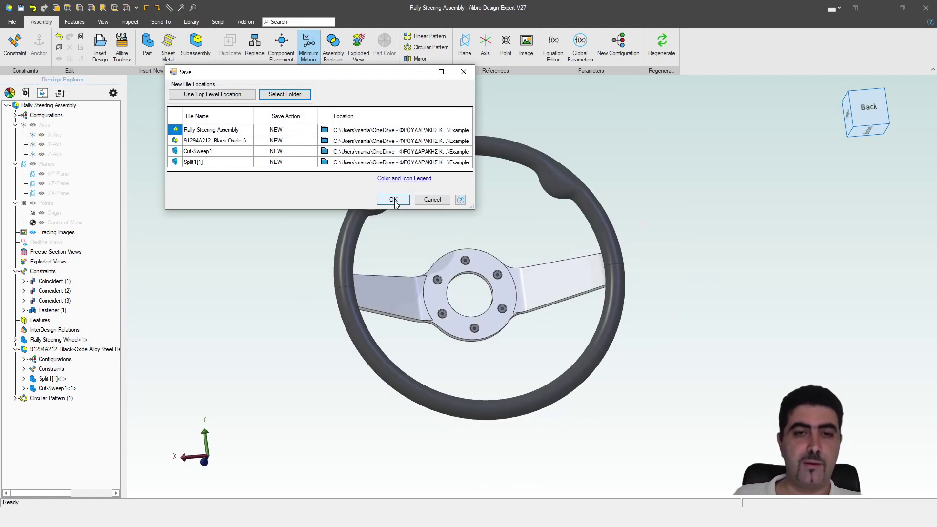
pyautogui.click(395, 200)
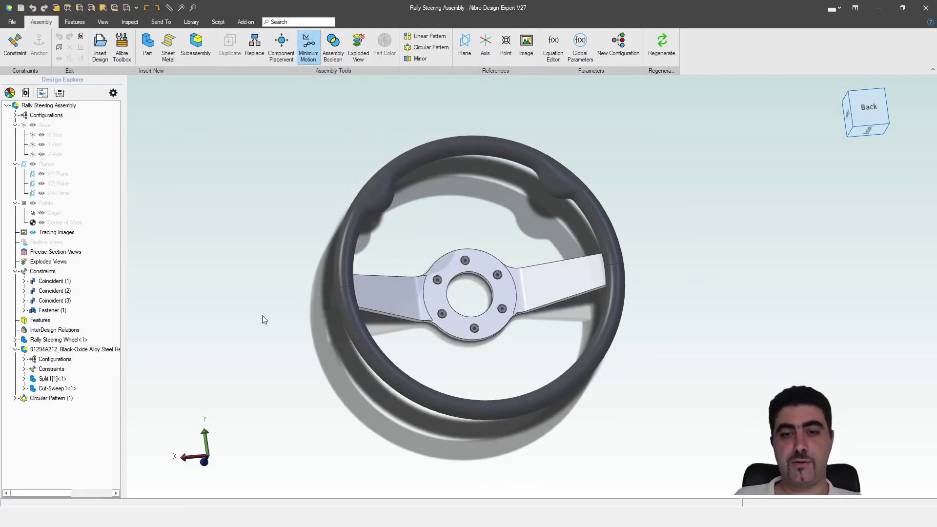
pyautogui.moveTo(262, 315)
pyautogui.mouseDown(button='middle')
pyautogui.moveTo(271, 298)
pyautogui.moveTo(265, 326)
pyautogui.moveTo(269, 312)
pyautogui.mouseUp(button='middle')
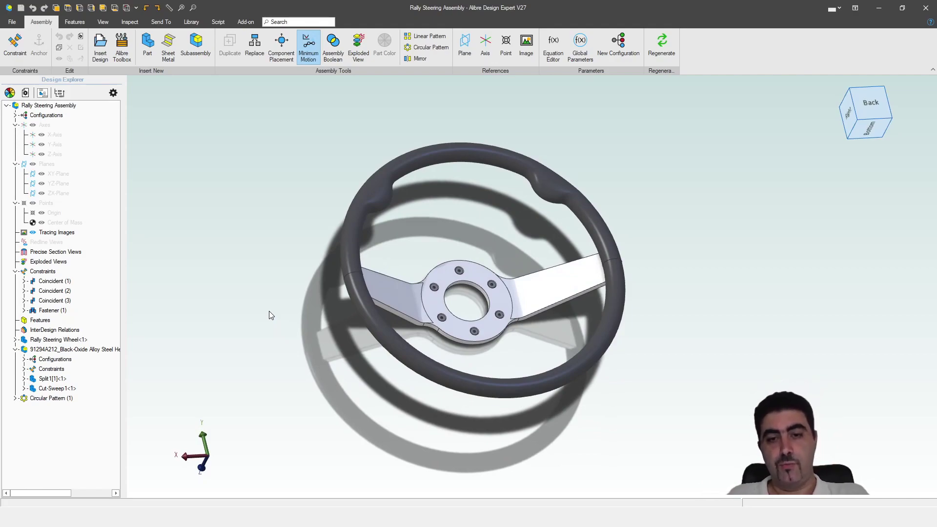
pyautogui.click(476, 280)
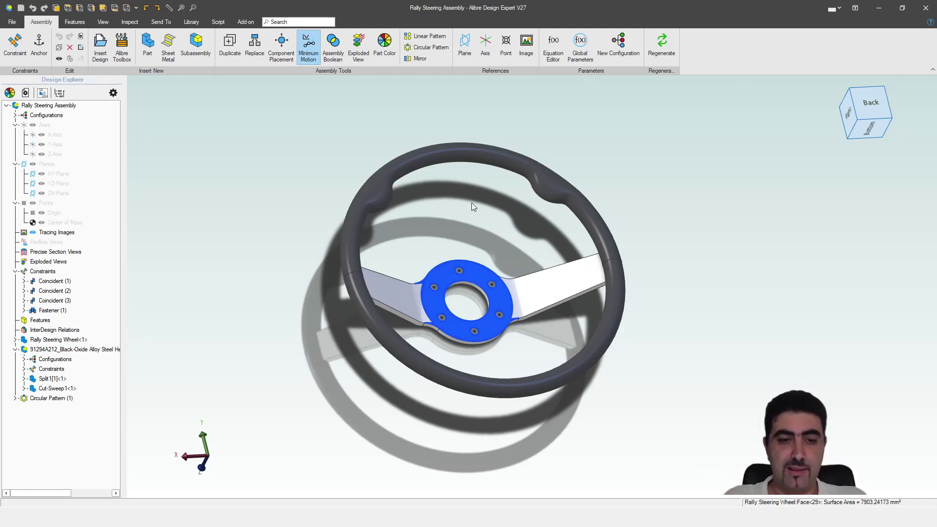
pyautogui.click(444, 239)
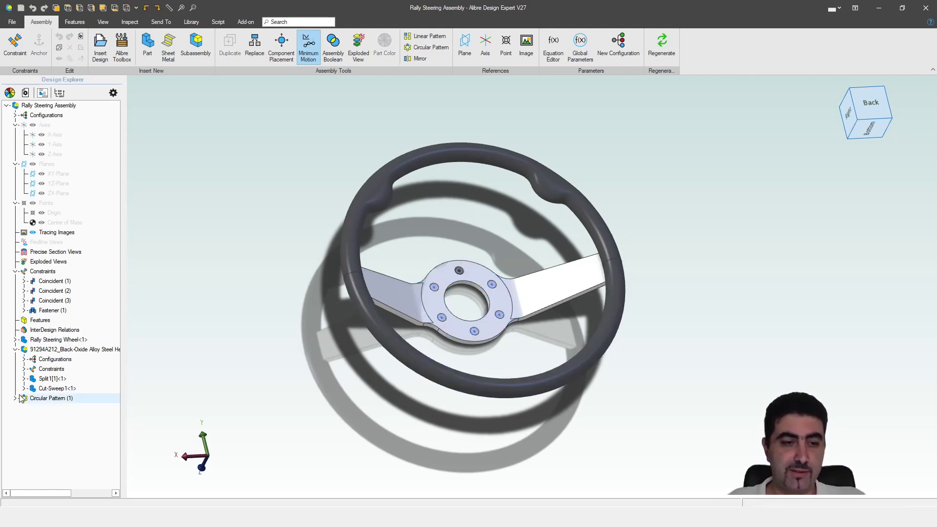
pyautogui.click(16, 350)
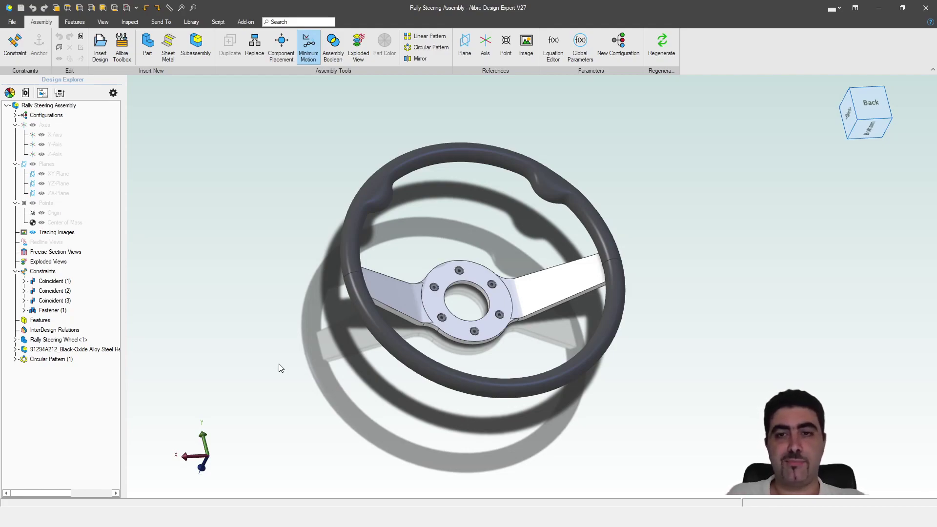
# Step: Create a new global parameters file named Steering Params for the assembly
pyautogui.click(584, 48)
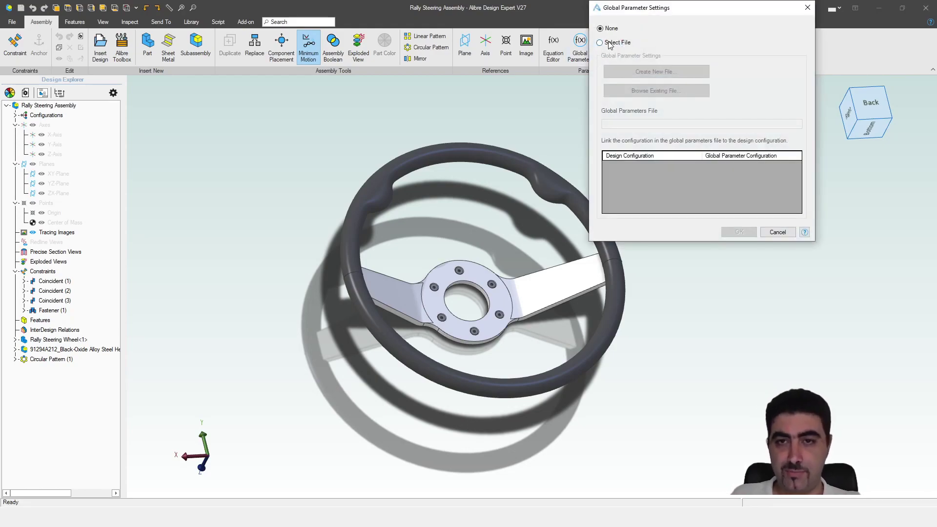
pyautogui.click(610, 43)
pyautogui.click(656, 71)
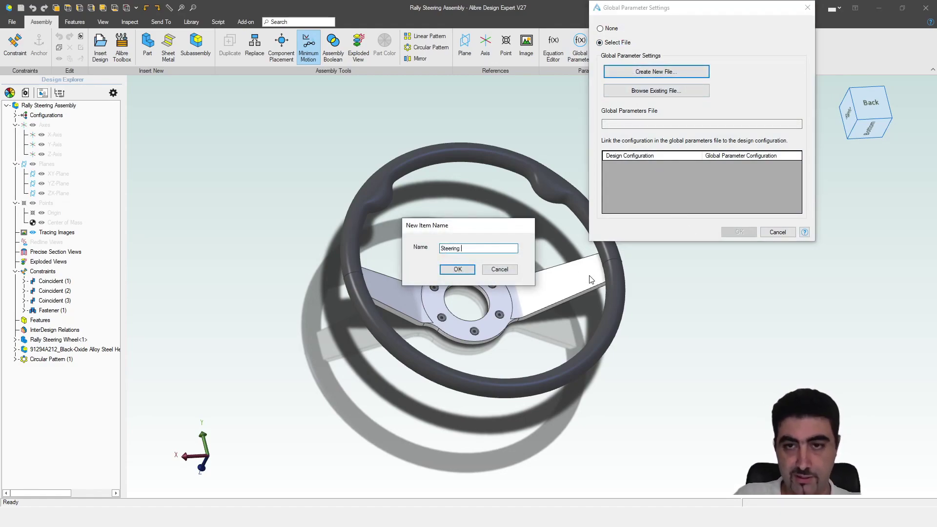
pyautogui.write('Steering Params')
pyautogui.press('Return')
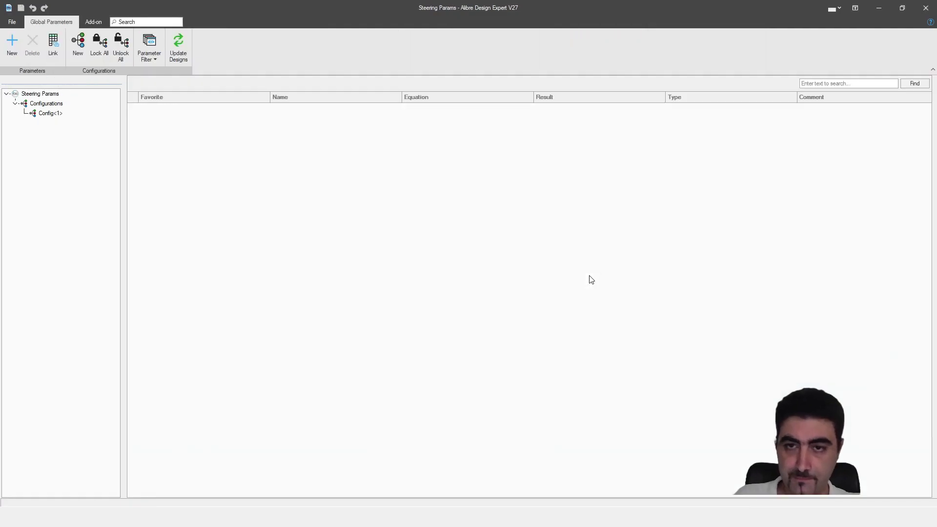
# Step: Add a Count parameter named BoltCount with the value 6
pyautogui.click(12, 44)
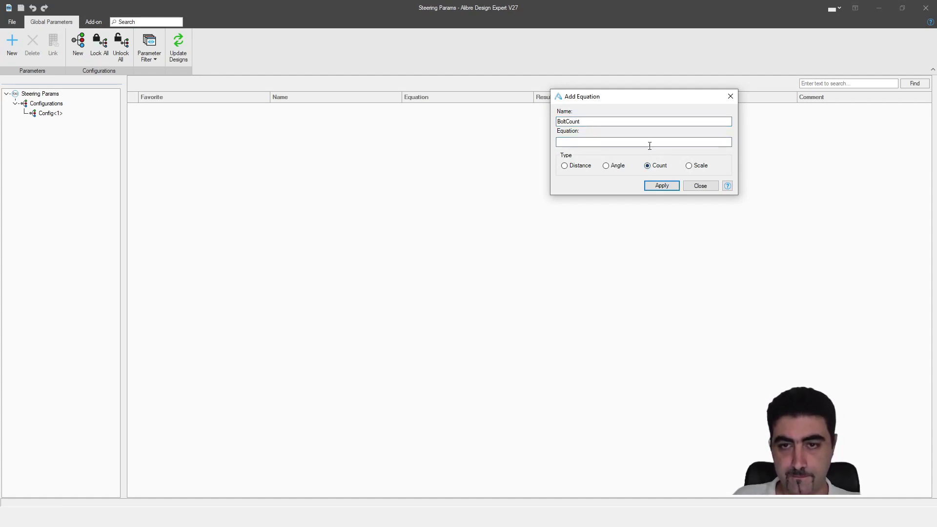
pyautogui.click(663, 188)
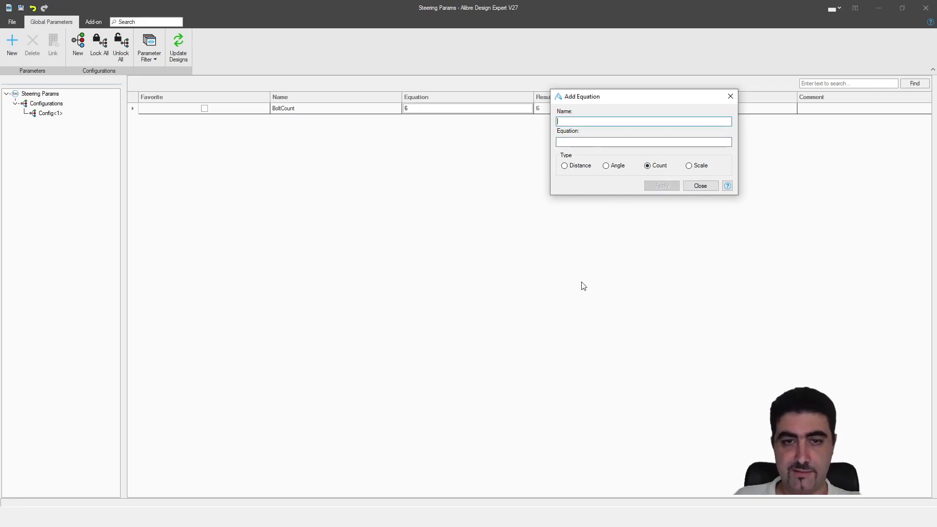
pyautogui.click(694, 187)
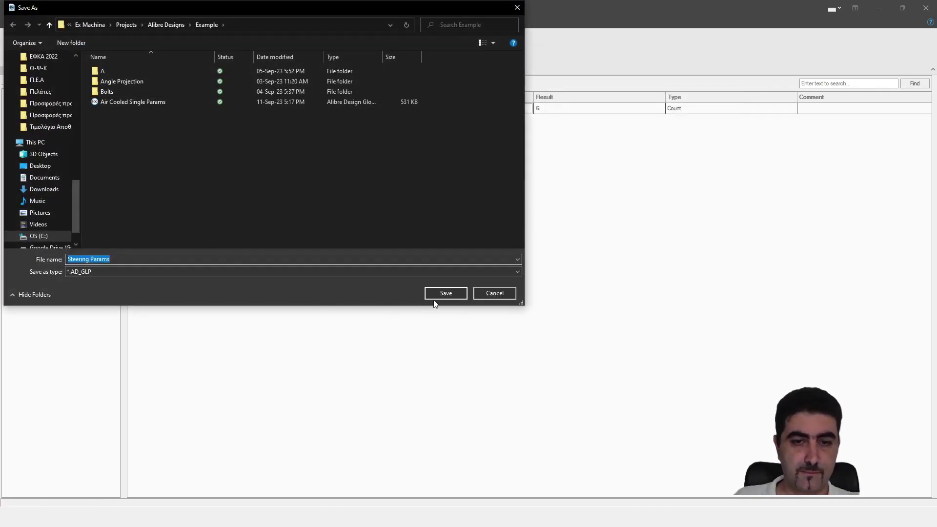
# Step: Save the Steering Params file in the Example folder, close it and apply the link to the assembly
pyautogui.click(435, 295)
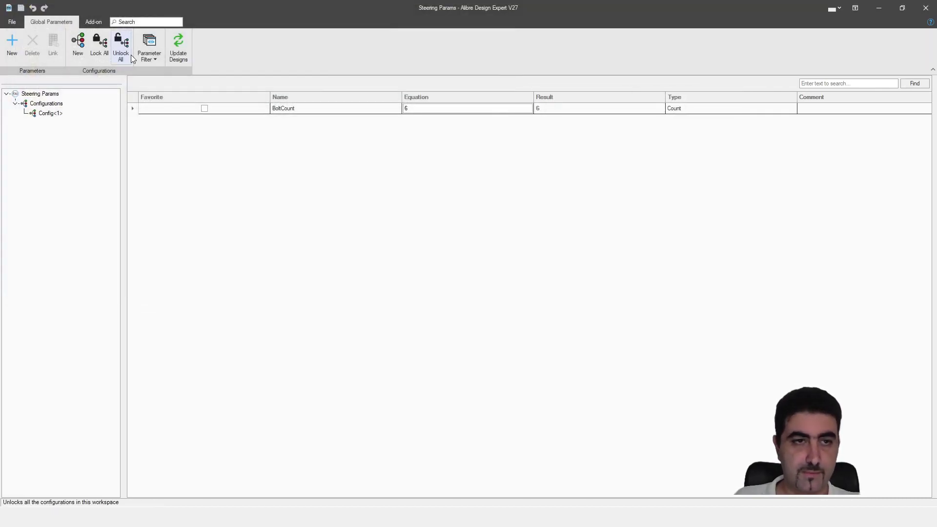
pyautogui.click(924, 8)
pyautogui.click(739, 232)
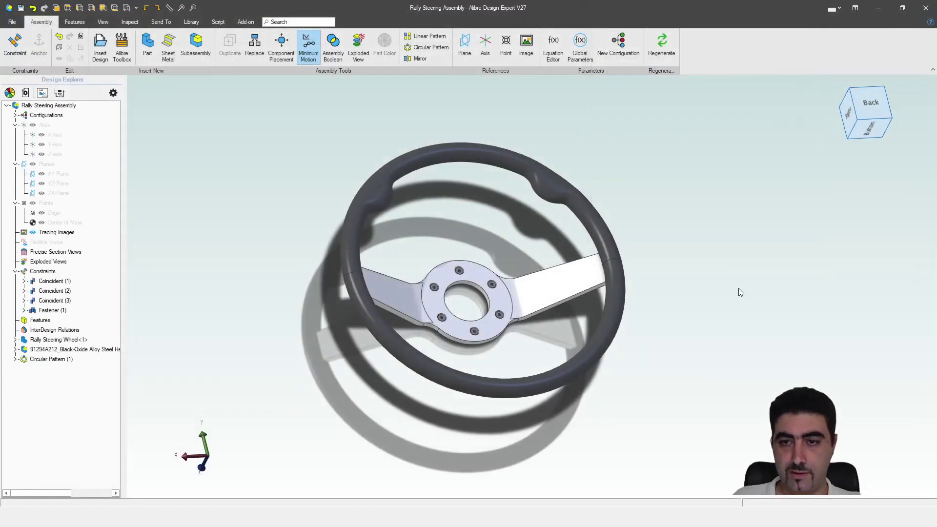
# Step: Edit the steering wheel part in place and link it to the existing Steering Params global parameters file
pyautogui.rightClick(536, 296)
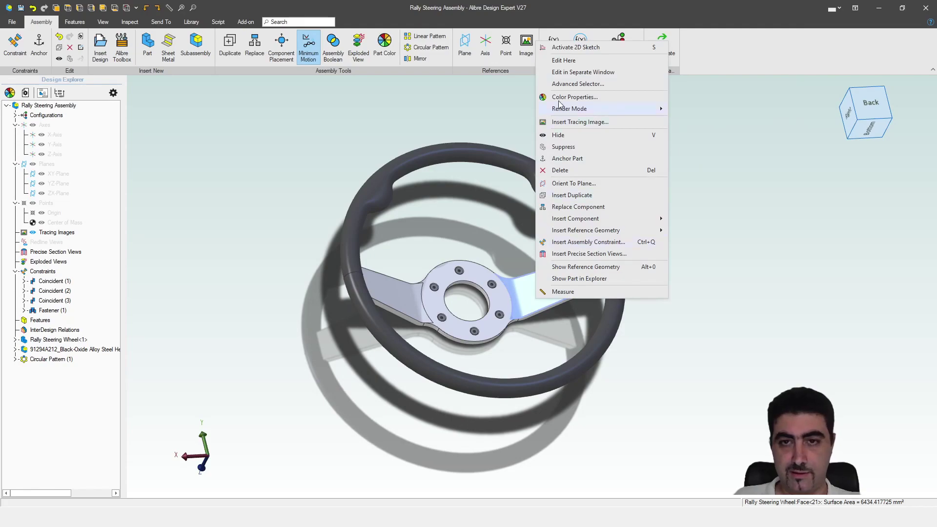
pyautogui.click(566, 61)
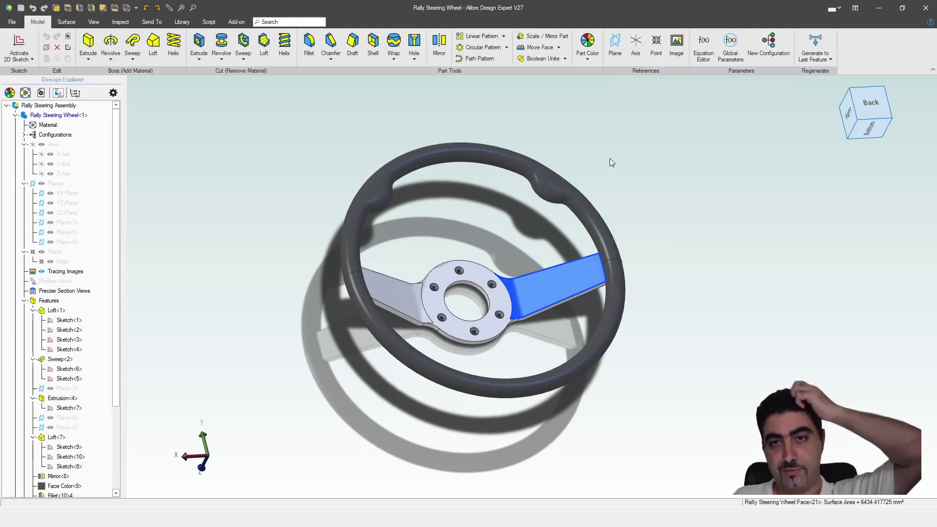
pyautogui.click(729, 49)
pyautogui.click(601, 43)
pyautogui.click(625, 91)
pyautogui.doubleClick(576, 128)
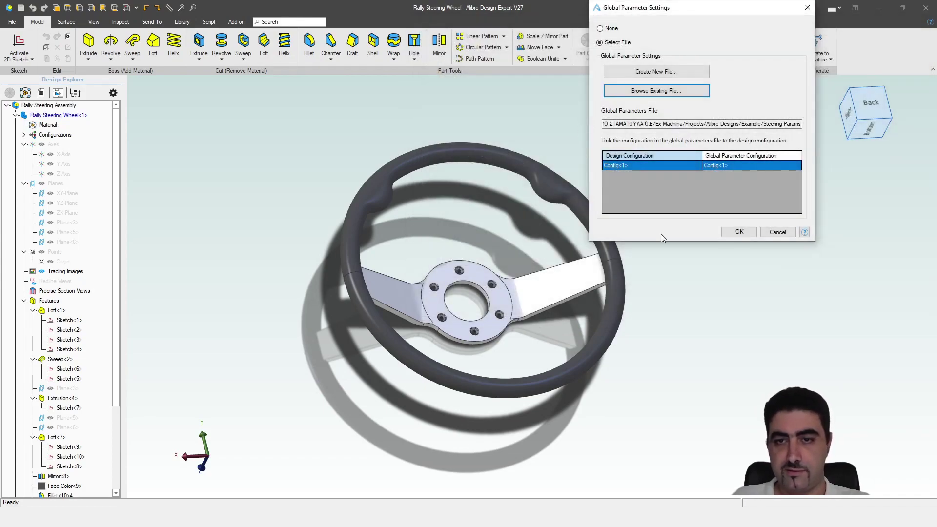
pyautogui.click(740, 232)
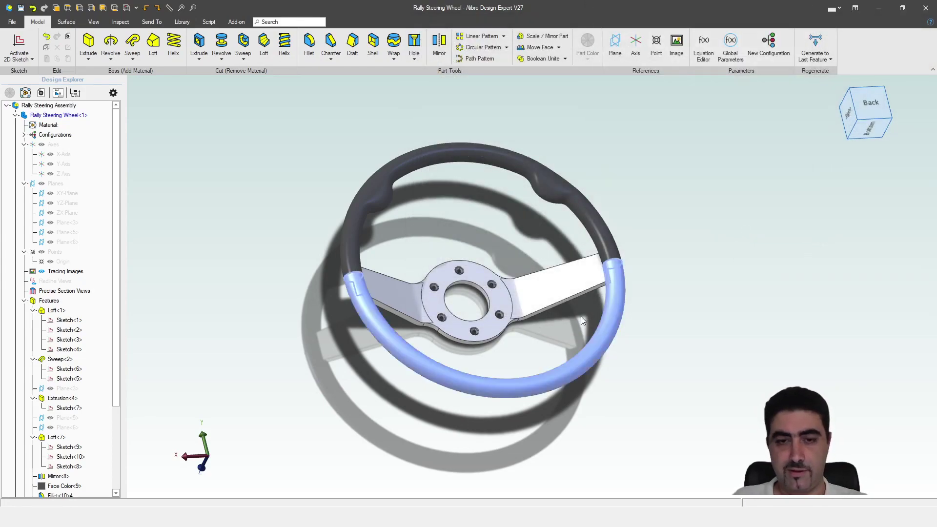
# Step: Edit the circular hole pattern of the steering wheel and drive its instance count with the global BOLTCOUNT parameter
pyautogui.click(33, 398)
pyautogui.click(33, 427)
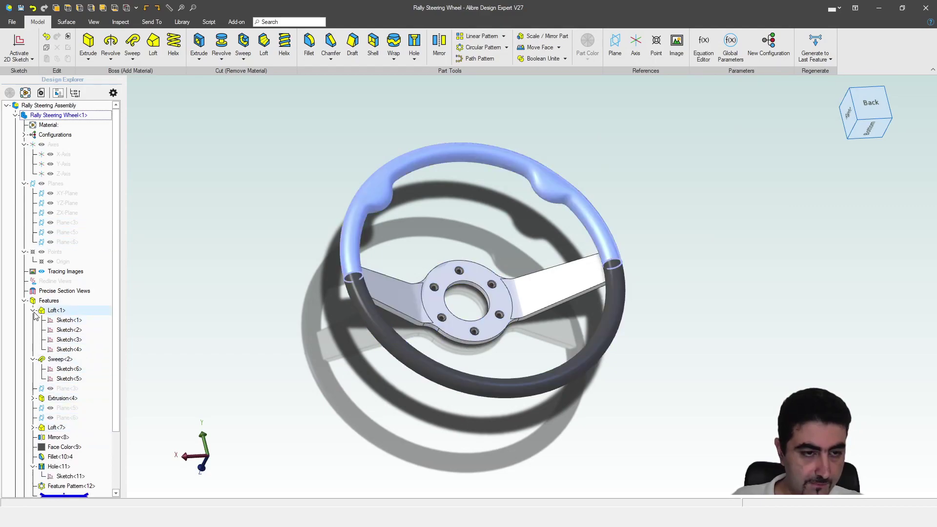
pyautogui.click(33, 310)
pyautogui.click(33, 320)
pyautogui.click(56, 427)
pyautogui.rightClick(55, 428)
pyautogui.click(98, 434)
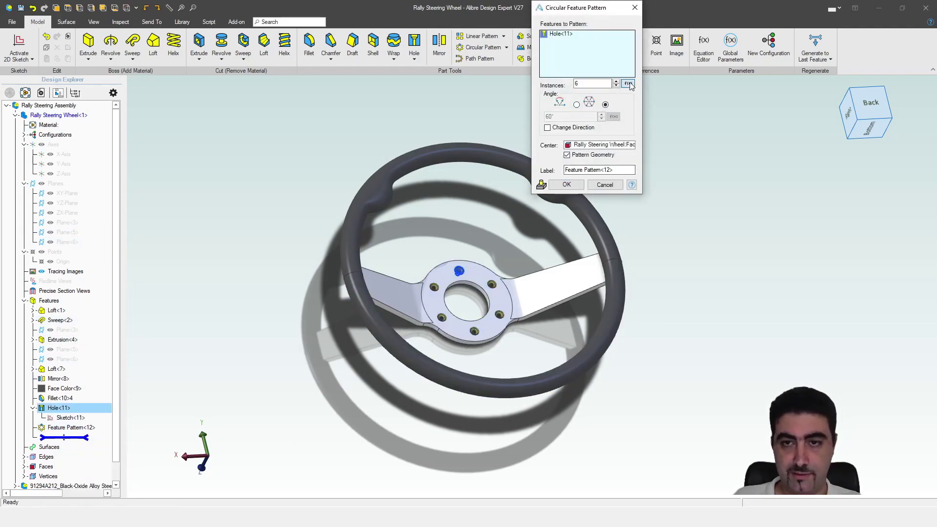
pyautogui.click(628, 84)
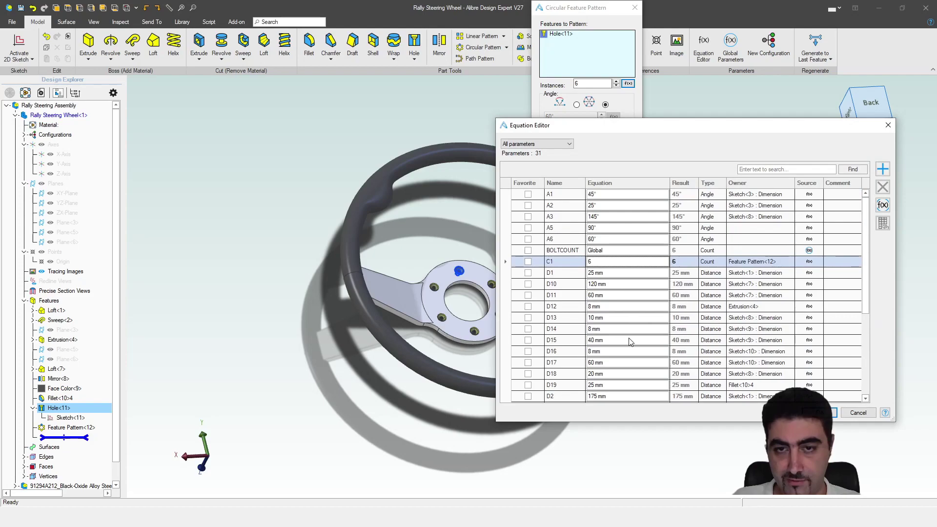
pyautogui.click(566, 250)
pyautogui.click(819, 413)
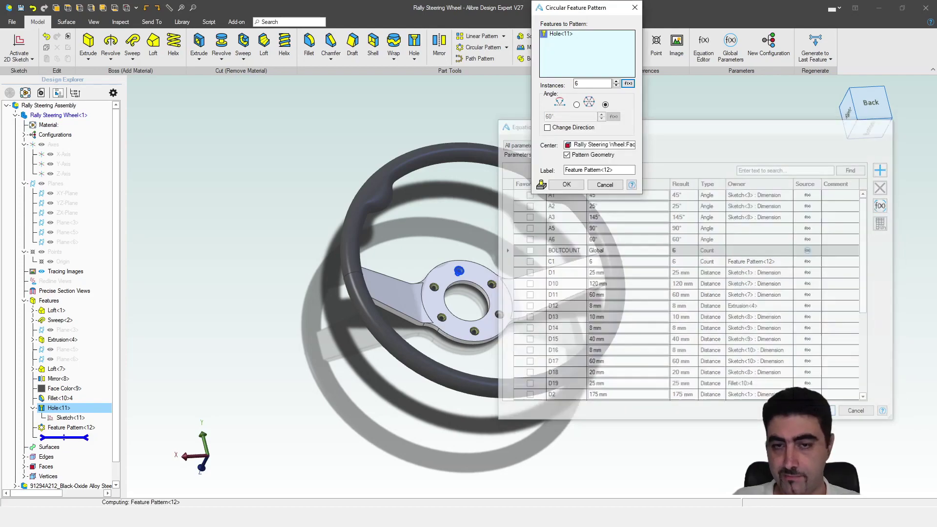
pyautogui.click(576, 188)
pyautogui.click(566, 185)
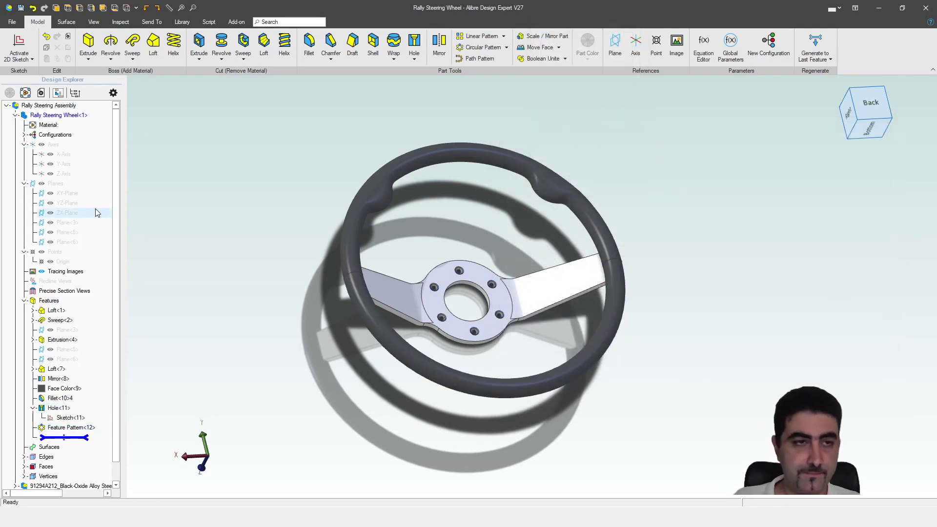
# Step: Leave in-place editing of the steering wheel and return to the root assembly
pyautogui.rightClick(79, 116)
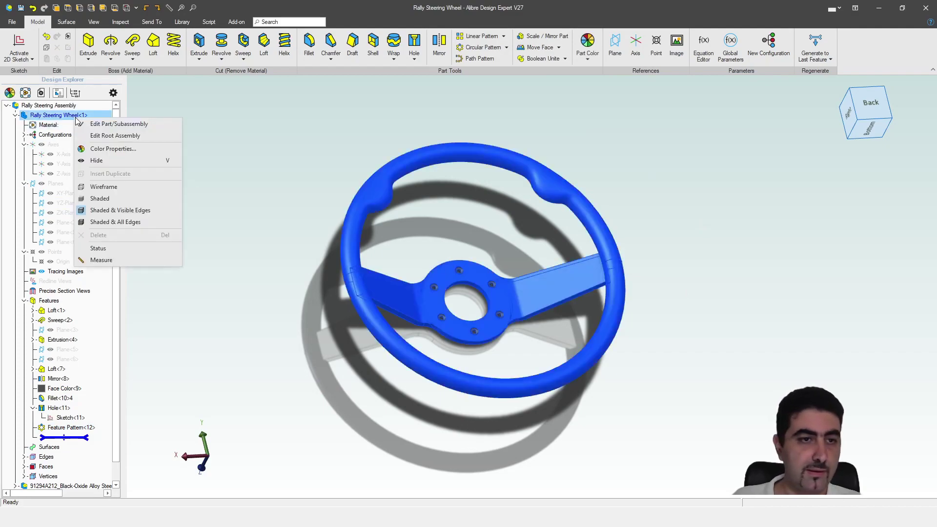
pyautogui.click(90, 123)
pyautogui.click(294, 176)
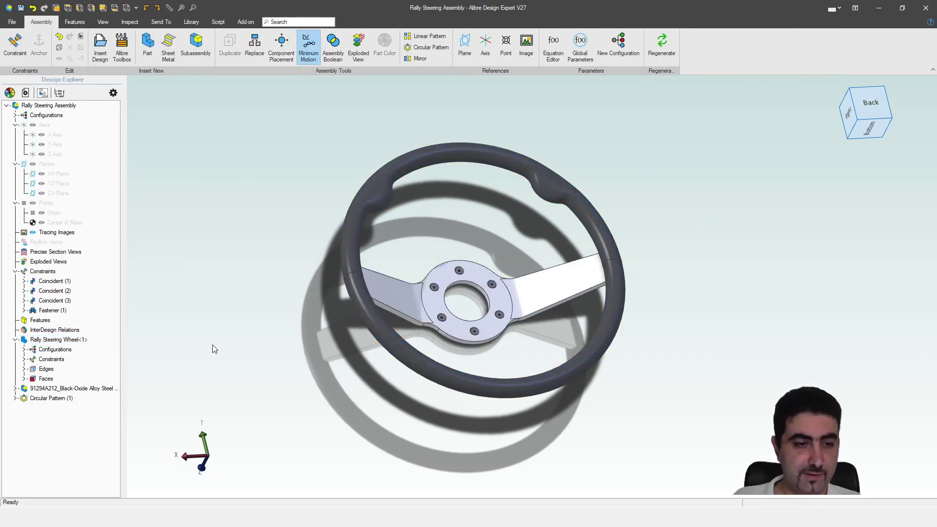
# Step: Drive the instance count of the assembly's circular screw pattern with BOLTCOUNT, and save the assembly and the steering wheel part
pyautogui.rightClick(69, 401)
pyautogui.click(91, 408)
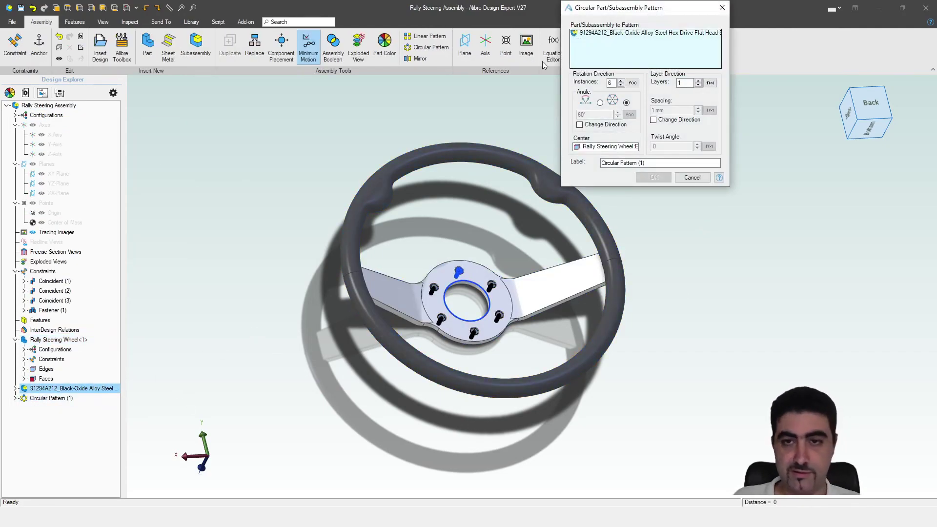
pyautogui.click(633, 83)
pyautogui.click(584, 217)
pyautogui.click(818, 413)
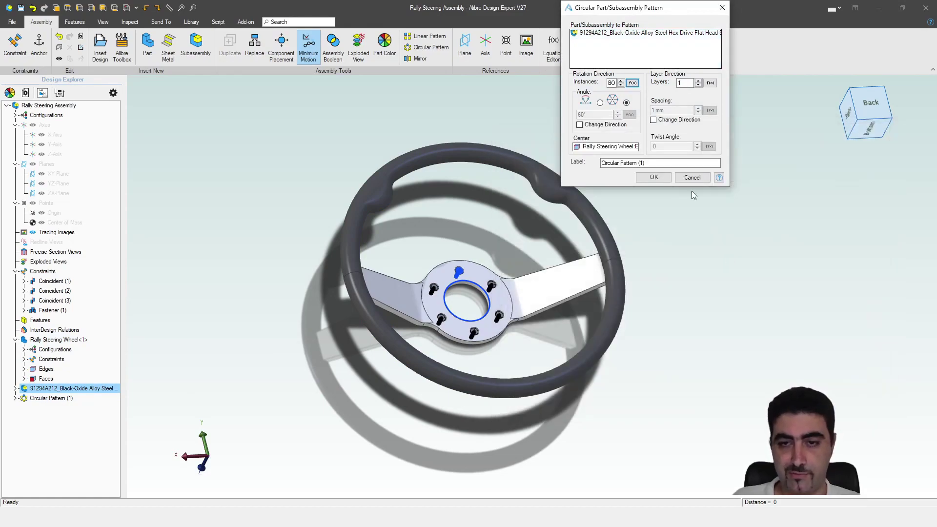
pyautogui.click(654, 178)
pyautogui.click(20, 8)
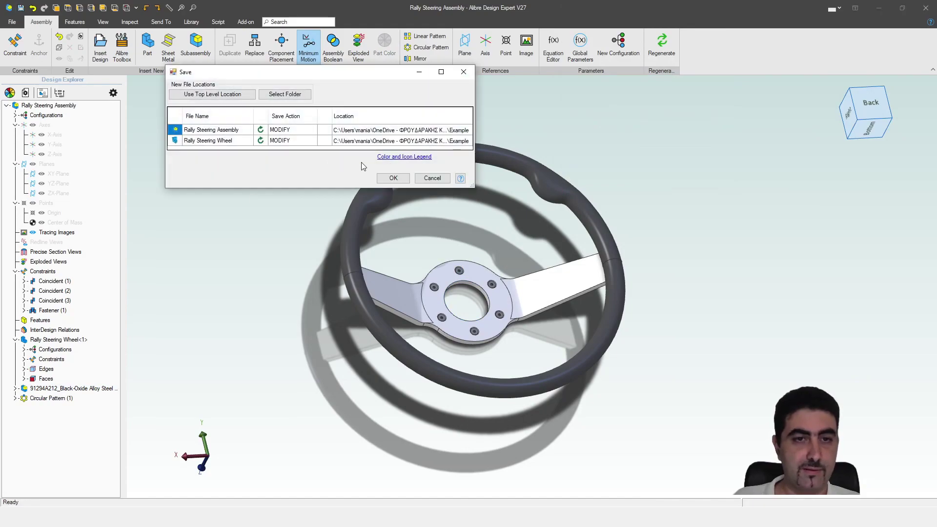
pyautogui.click(390, 180)
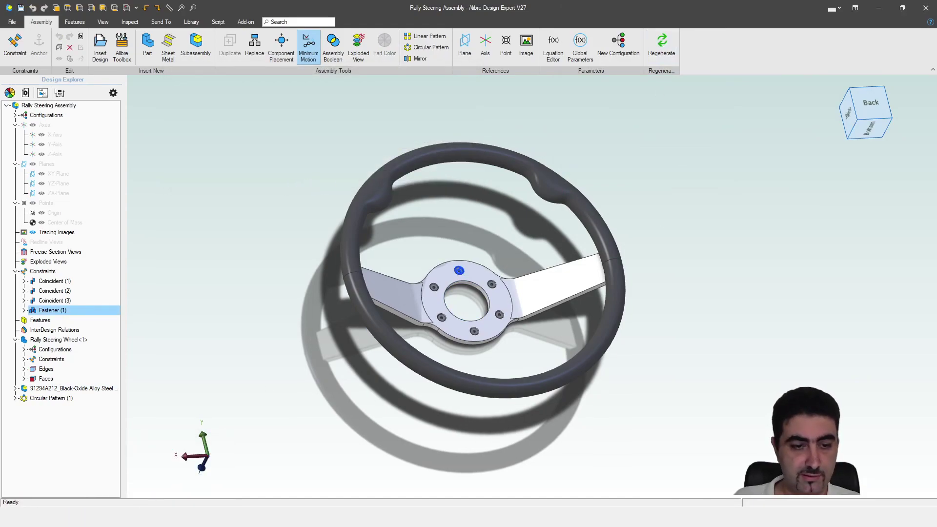
# Step: Open the Steering Params global parameters file and set BoltCount to 3
pyautogui.click(132, 517)
pyautogui.click(86, 458)
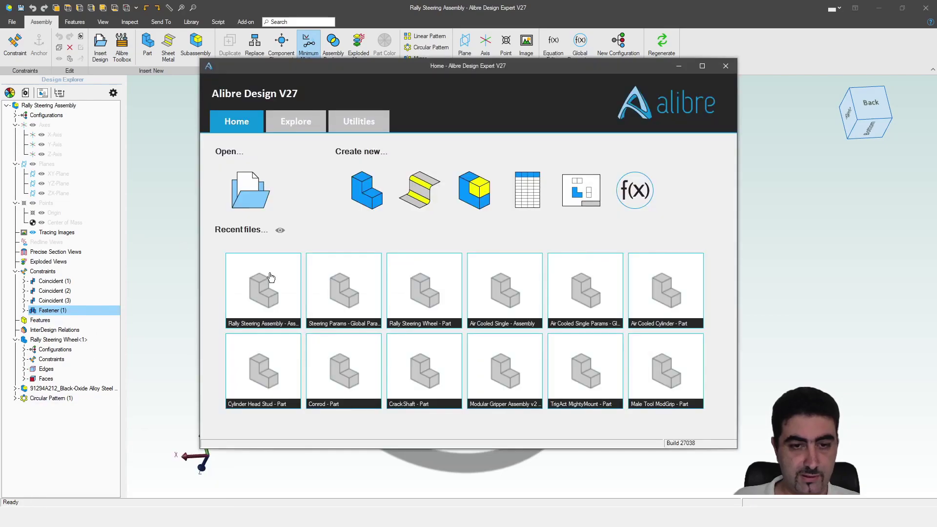
pyautogui.moveTo(271, 277)
pyautogui.click(342, 280)
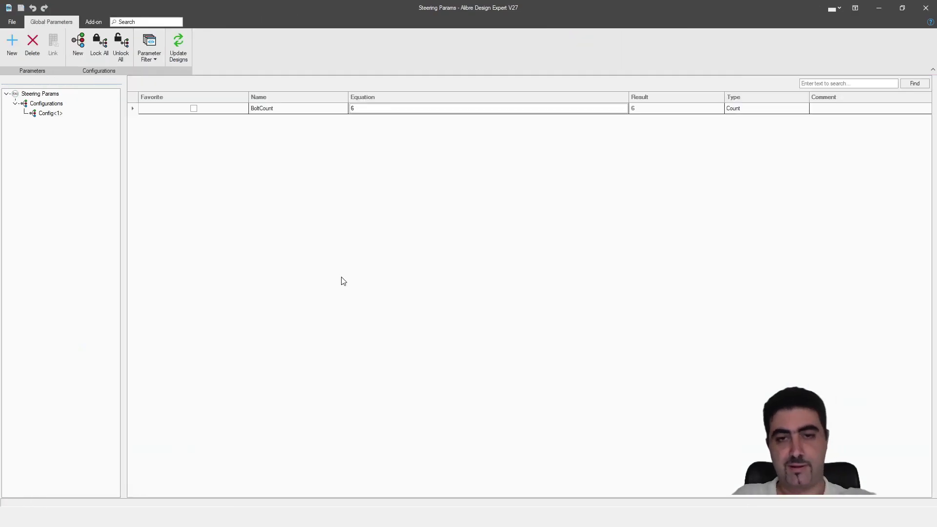
pyautogui.click(358, 109)
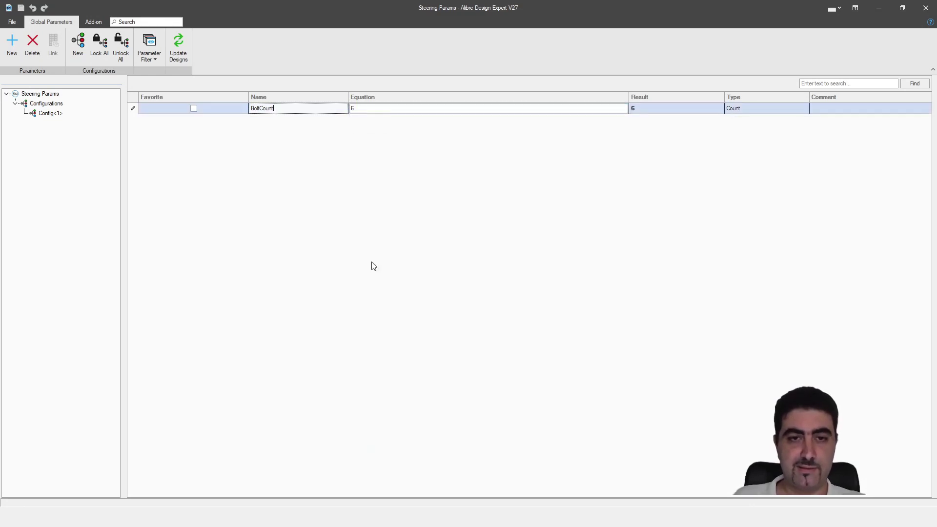
pyautogui.press('Tab')
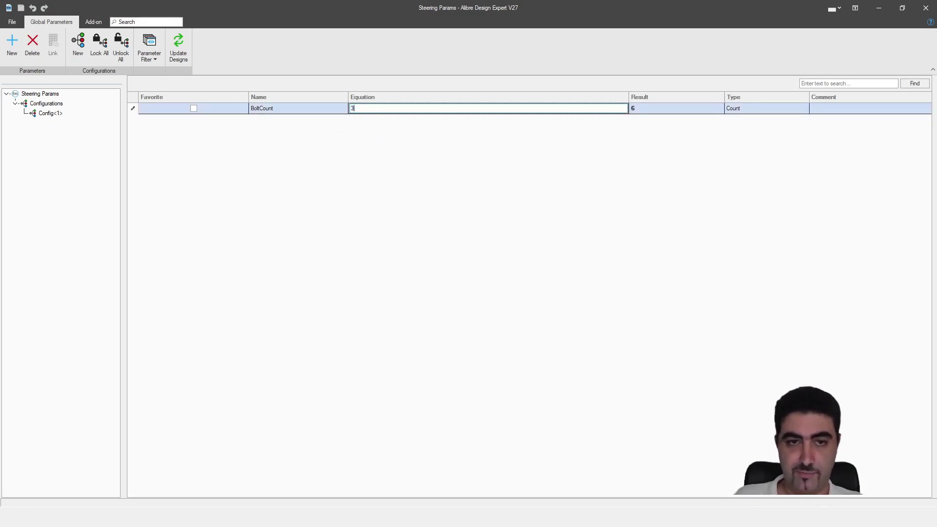
pyautogui.press('Return')
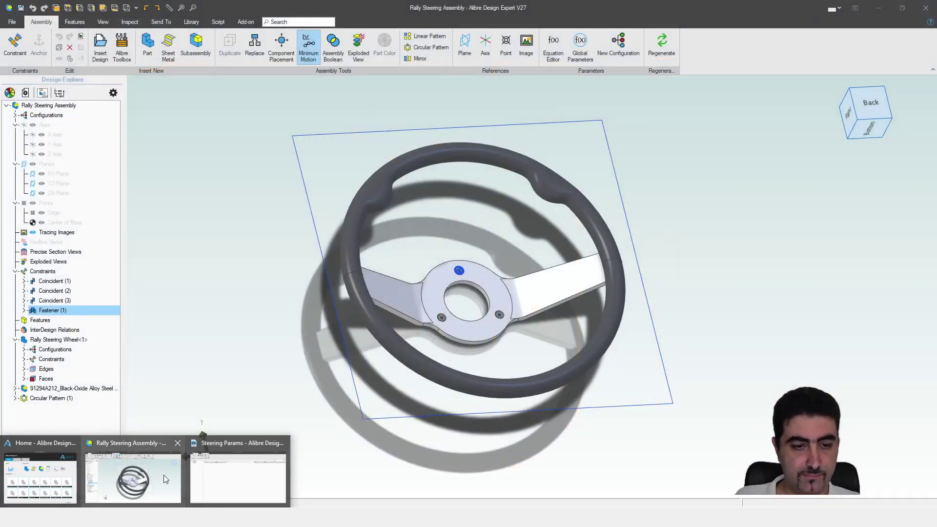
# Step: Return to the Rally Steering Assembly and examine the hub's holes and screws from several angles and distances
pyautogui.click(163, 476)
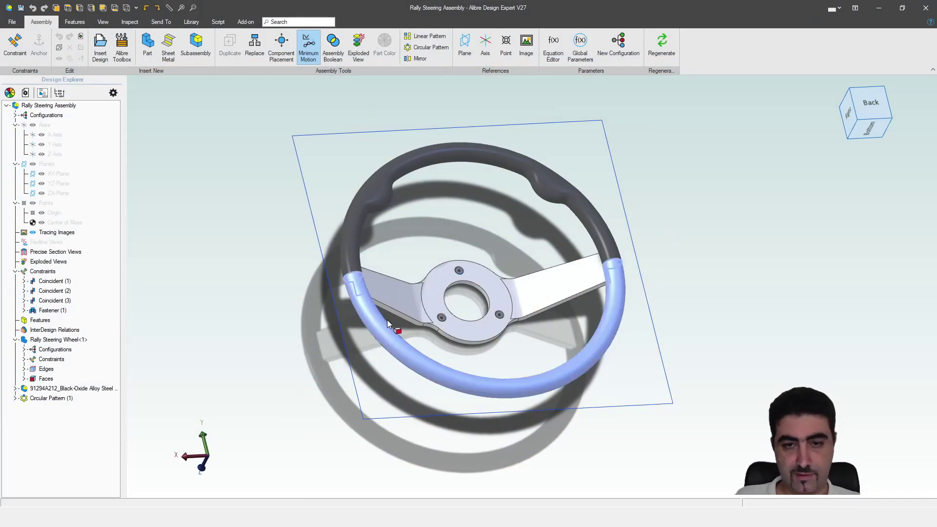
pyautogui.moveTo(387, 320); pyautogui.dragTo(497, 281, button='middle')
pyautogui.moveTo(480, 246); pyautogui.dragTo(462, 305, button='middle')
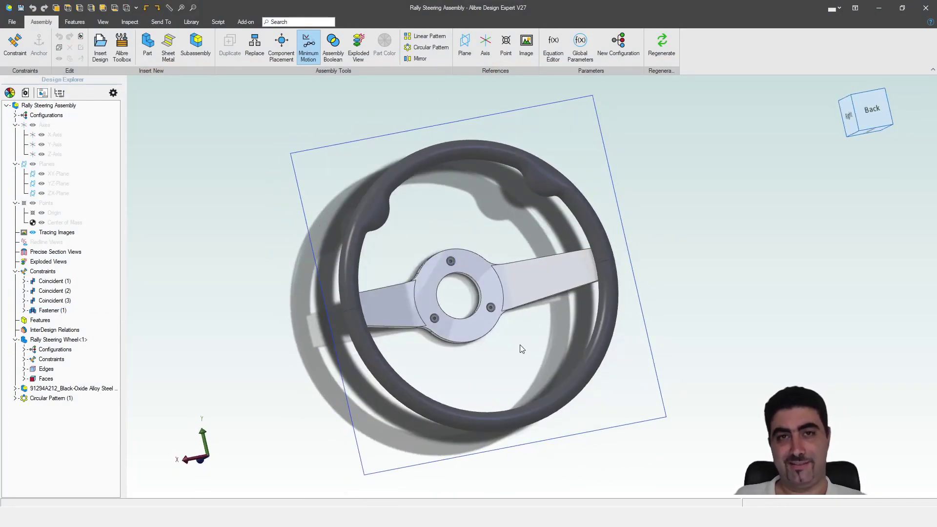
pyautogui.scroll(4, 468, 333)
pyautogui.moveTo(469, 331)
pyautogui.mouseDown(button='middle')
pyautogui.moveTo(463, 309)
pyautogui.moveTo(464, 352)
pyautogui.moveTo(480, 332)
pyautogui.moveTo(477, 361)
pyautogui.moveTo(498, 313)
pyautogui.moveTo(492, 338)
pyautogui.moveTo(547, 303)
pyautogui.moveTo(532, 300)
pyautogui.moveTo(470, 332)
pyautogui.moveTo(455, 328)
pyautogui.moveTo(490, 325)
pyautogui.moveTo(481, 327)
pyautogui.mouseUp(button='middle')
pyautogui.scroll(-3, 464, 351)
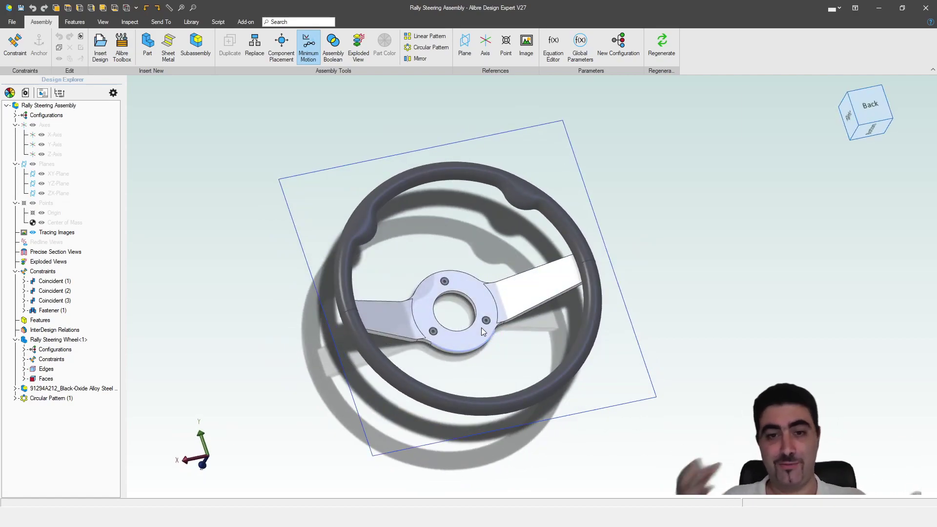